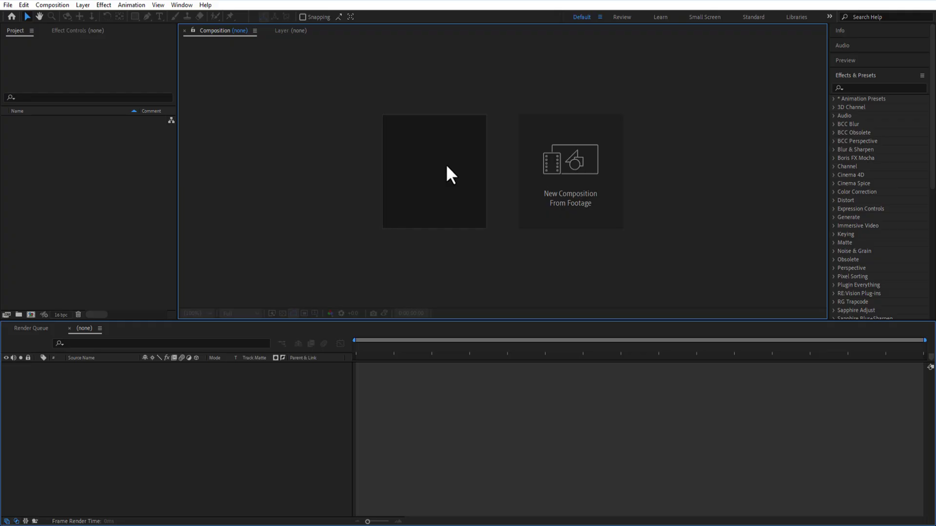
Create a 1920x1080, 25 fps composition named "main" with a duration of 15 seconds
left_click(447, 167)
type("main")
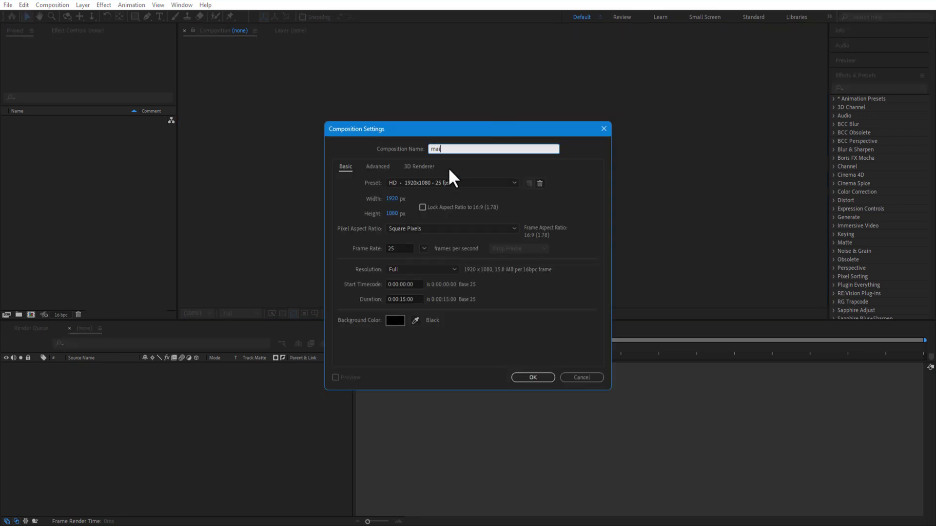
left_click(406, 299)
left_click(533, 377)
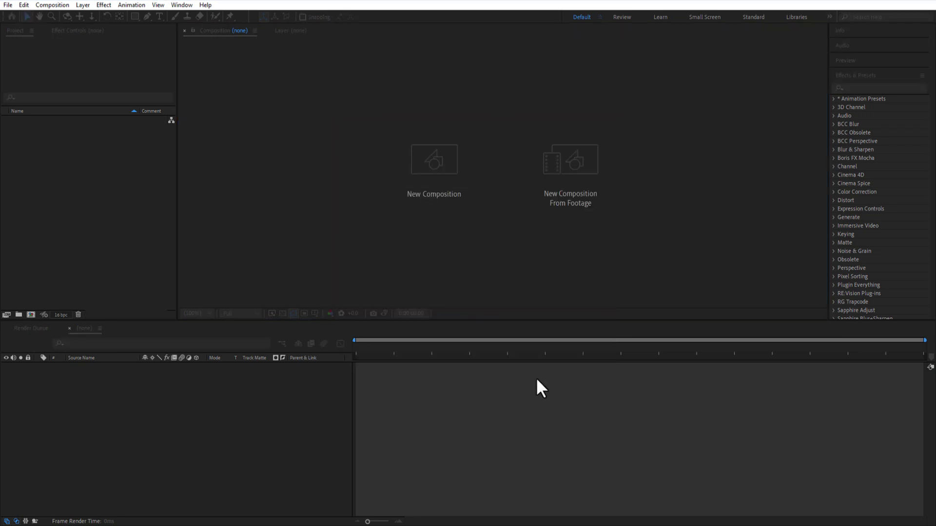
Add a white full-frame solid named "star" to the main composition
right_click(160, 408)
mouse_move(272, 284)
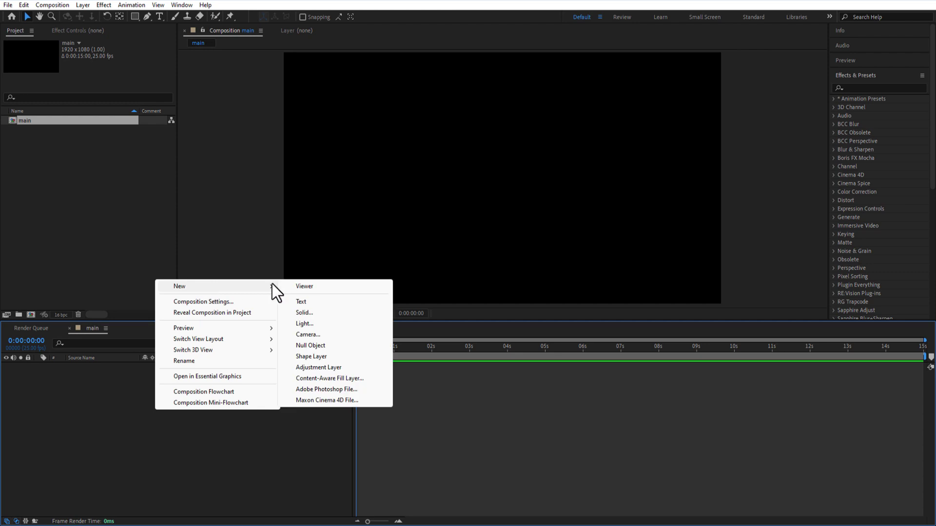
left_click(312, 313)
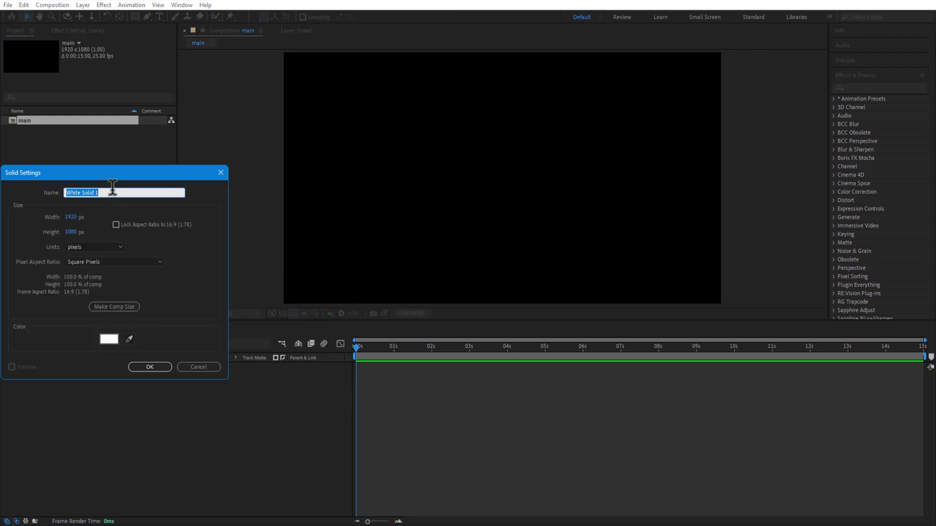
type("star")
key("Return")
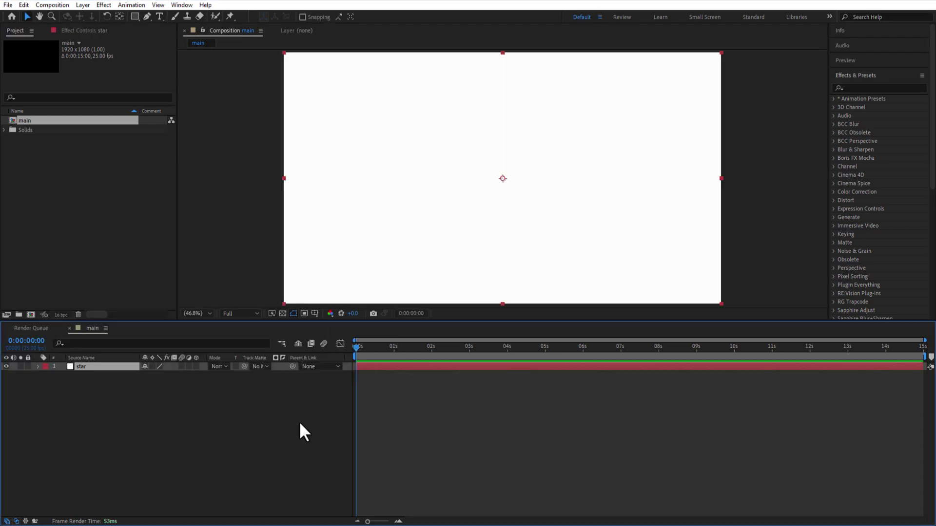
Apply CC Star Burst to the star layer with Speed 0.01 and Size 40
left_click(859, 88)
type("cc star")
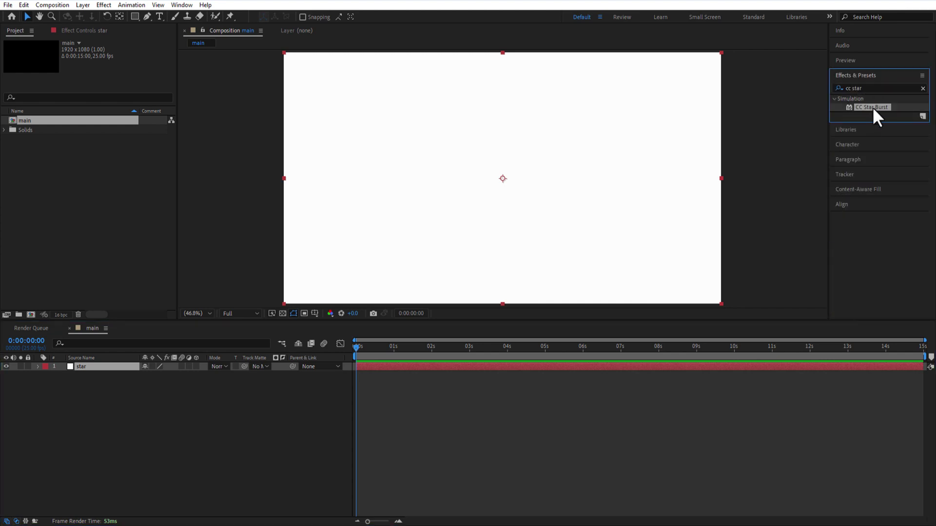
left_click_drag(873, 106, 110, 369)
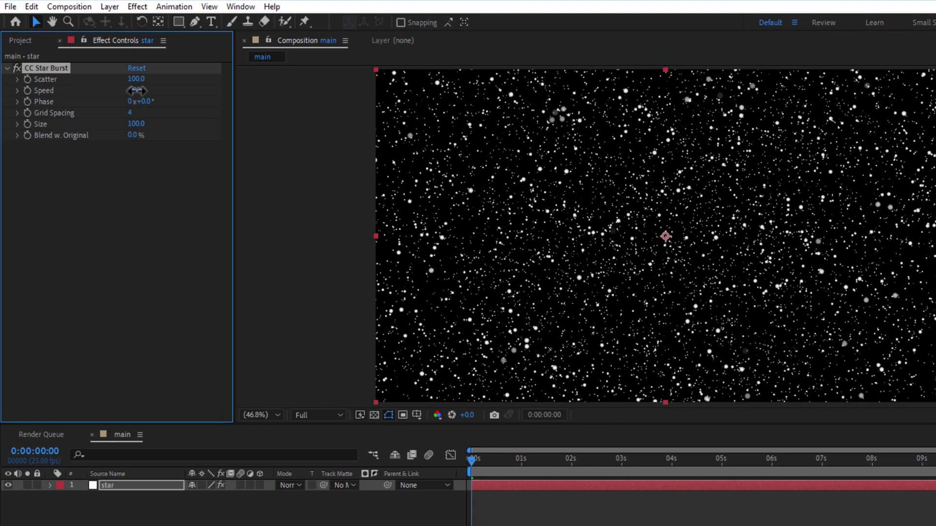
type("0.01")
key("Return")
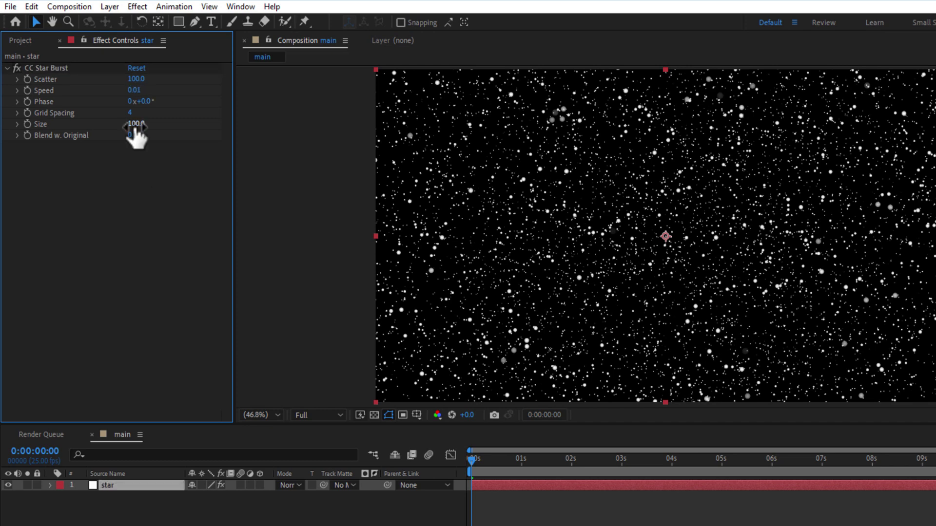
left_click(136, 125)
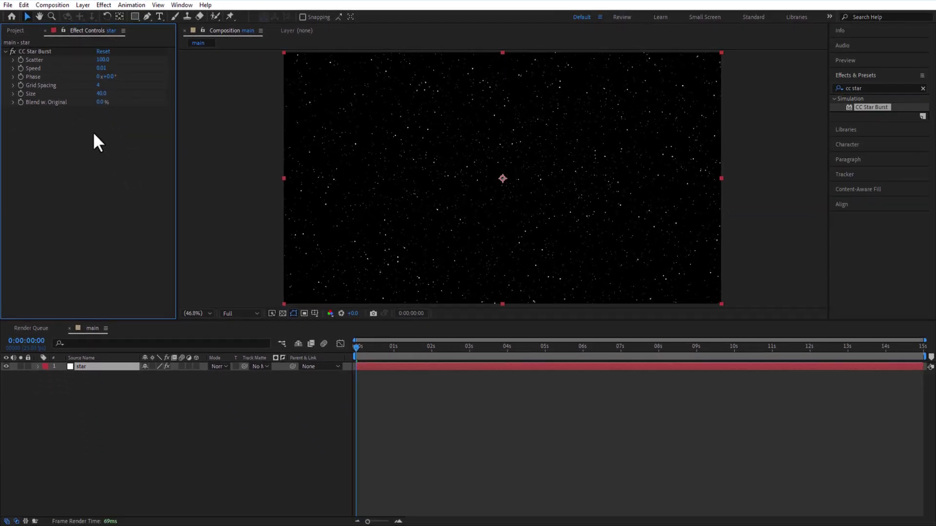
Add a white solid named "night" and place it beneath the star layer
right_click(85, 409)
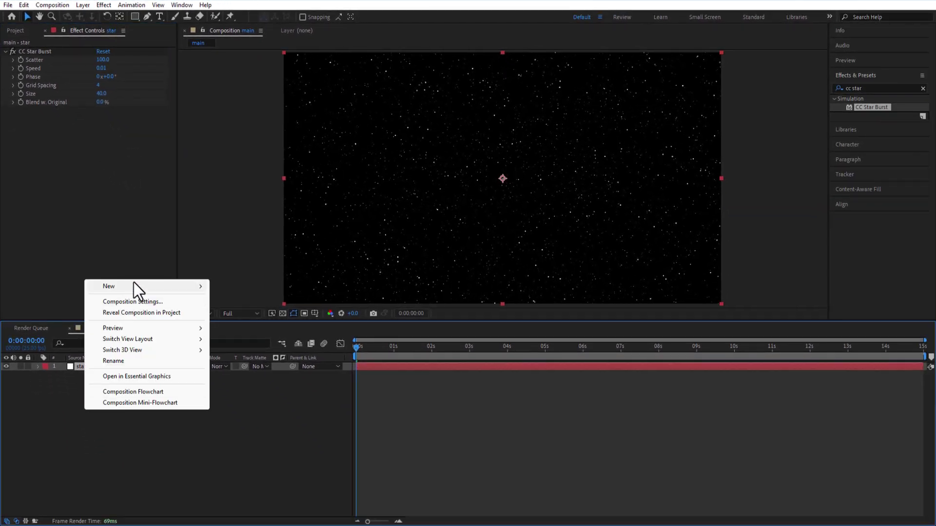
mouse_move(133, 286)
left_click(224, 314)
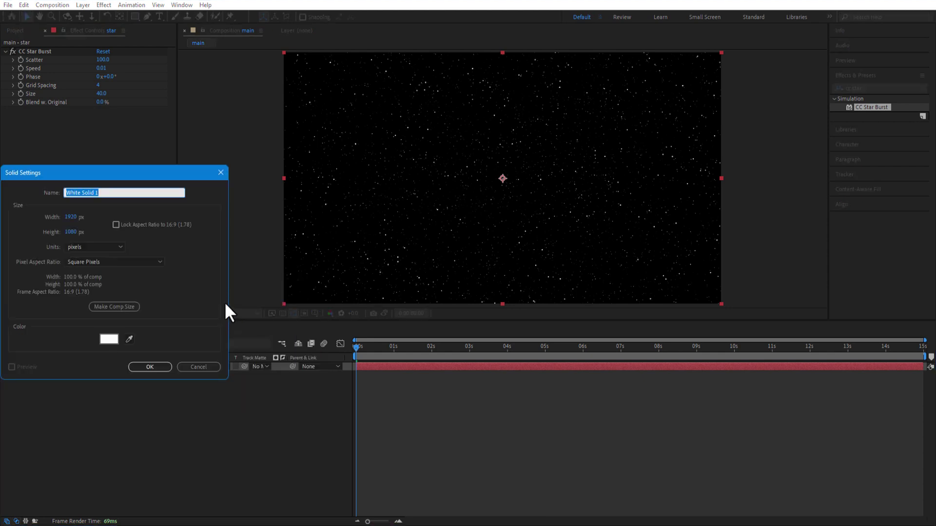
type("night")
key("Return")
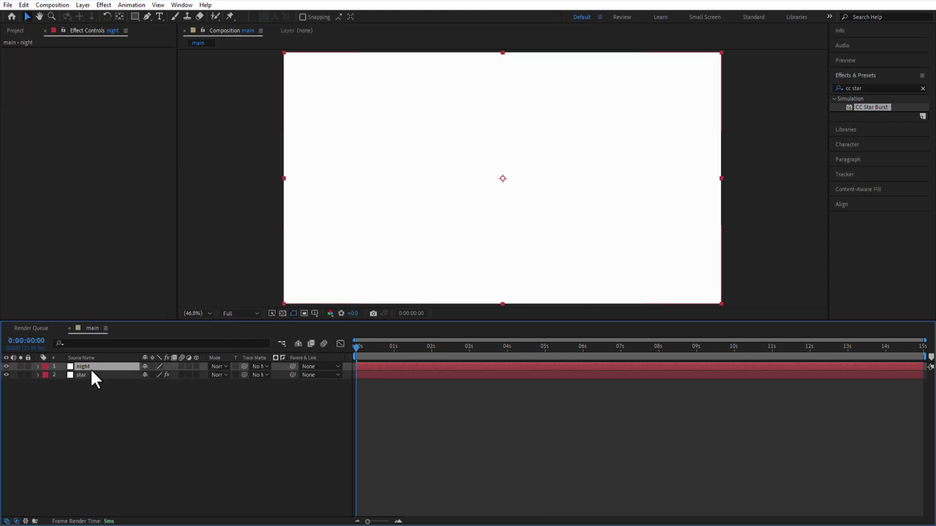
left_click_drag(91, 369, 162, 413)
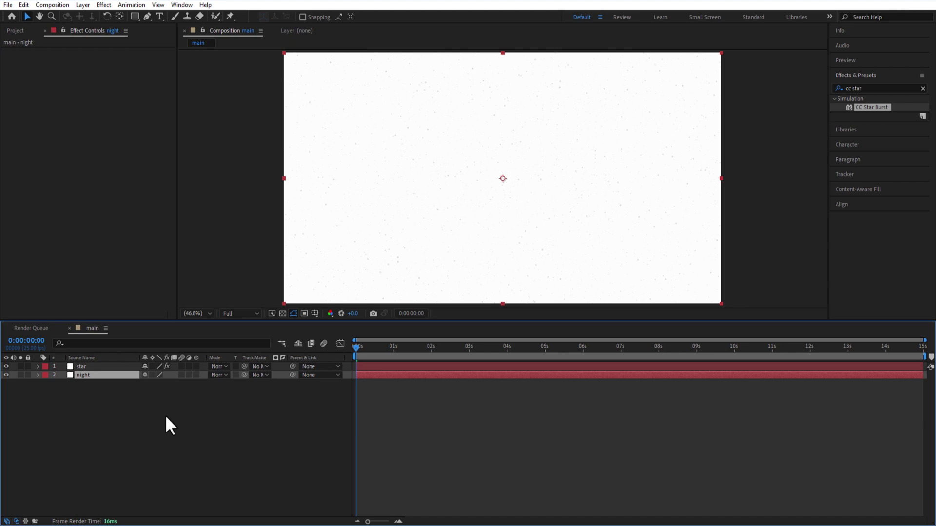
Apply Gradient Ramp to the night layer and set its End Color to 090826
left_click(872, 88)
type("ramp")
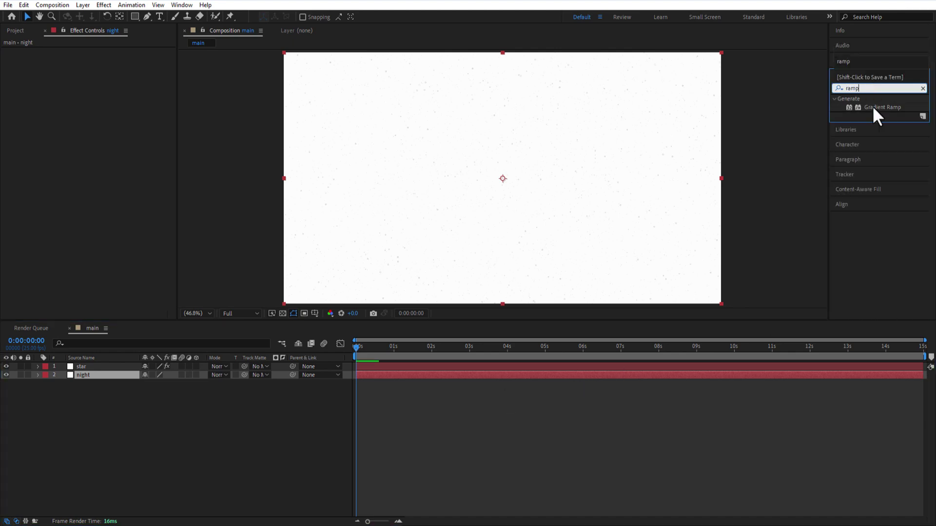
left_click_drag(880, 107, 108, 399)
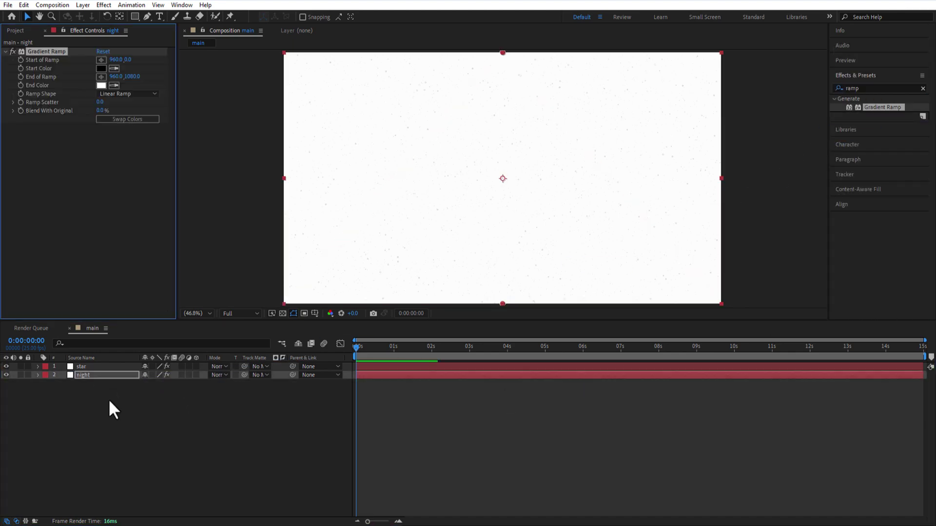
left_click(100, 84)
type("090")
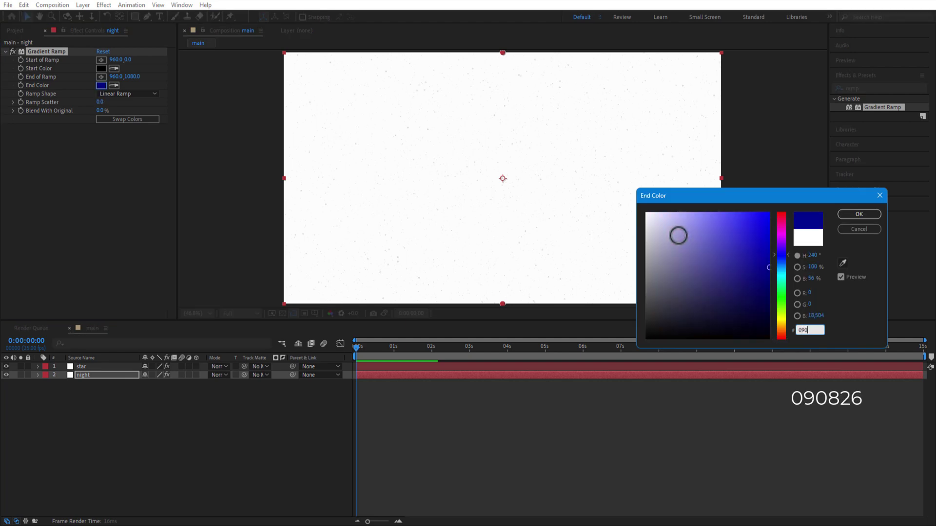
type("826")
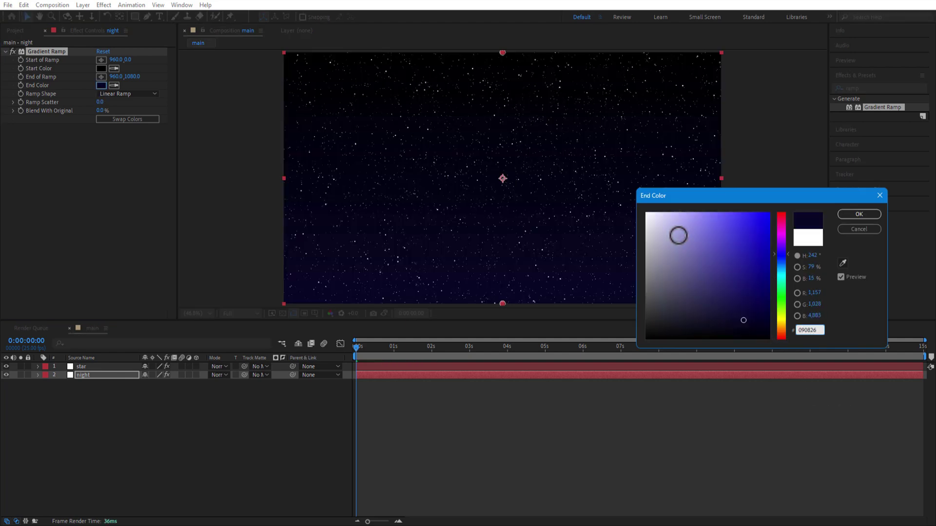
left_click(858, 214)
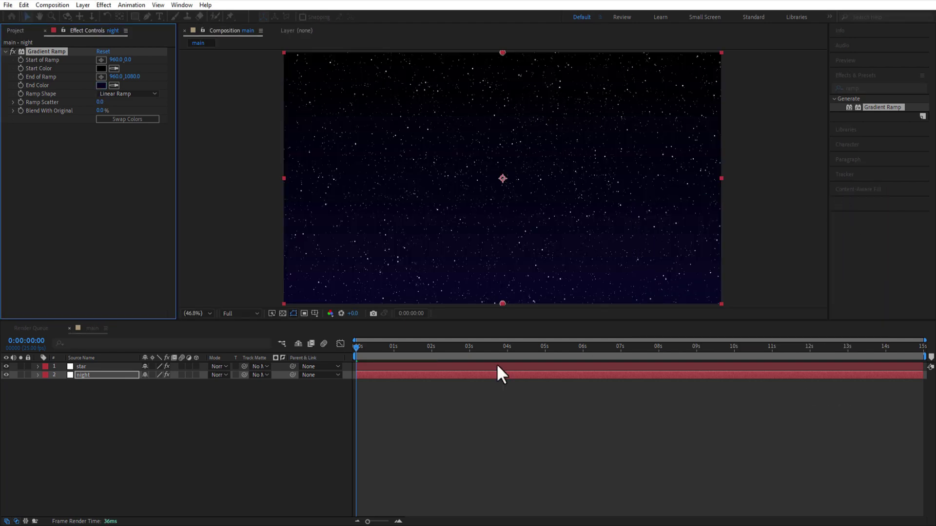
Lower the star layer's opacity to 40% and collapse its properties
left_click(80, 366)
key("t")
left_click(147, 375)
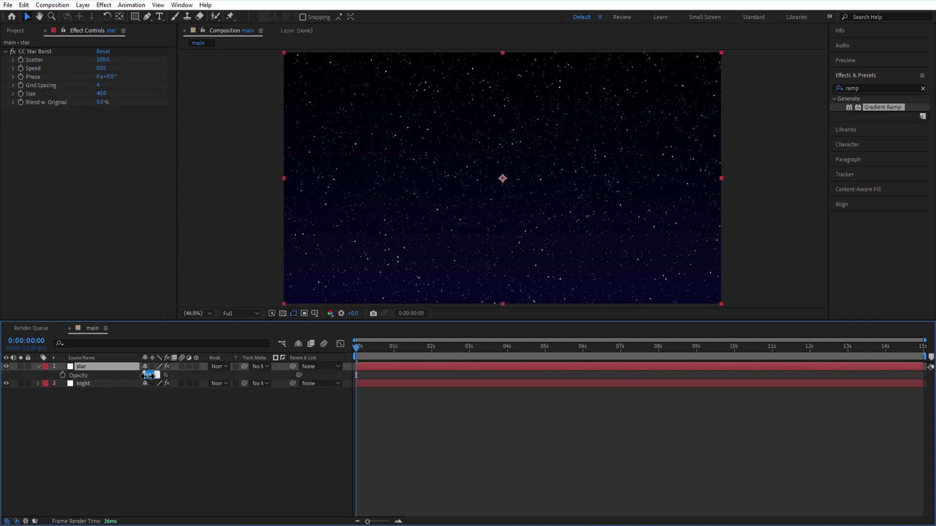
type("40")
left_click(127, 426)
left_click(37, 366)
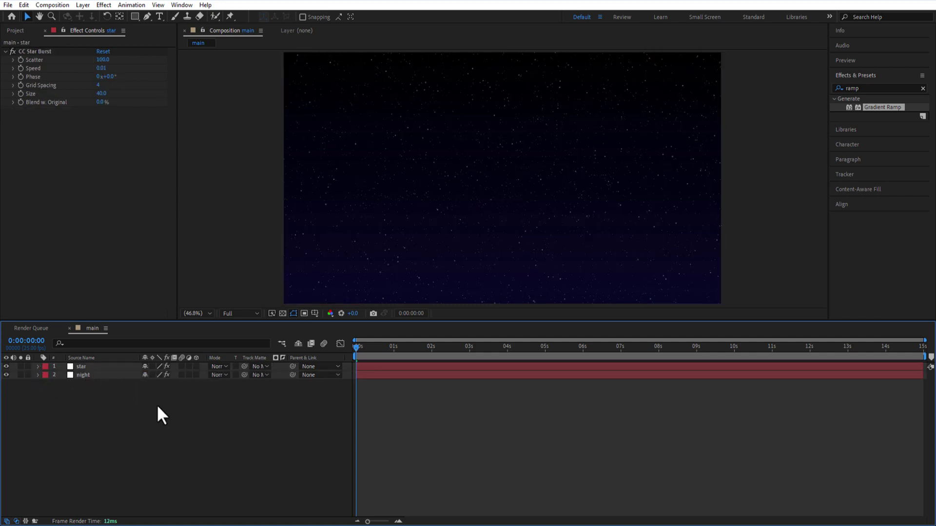
Pre-compose the star and night layers into a composition named "night stars"
left_click(99, 374)
right_click(82, 374)
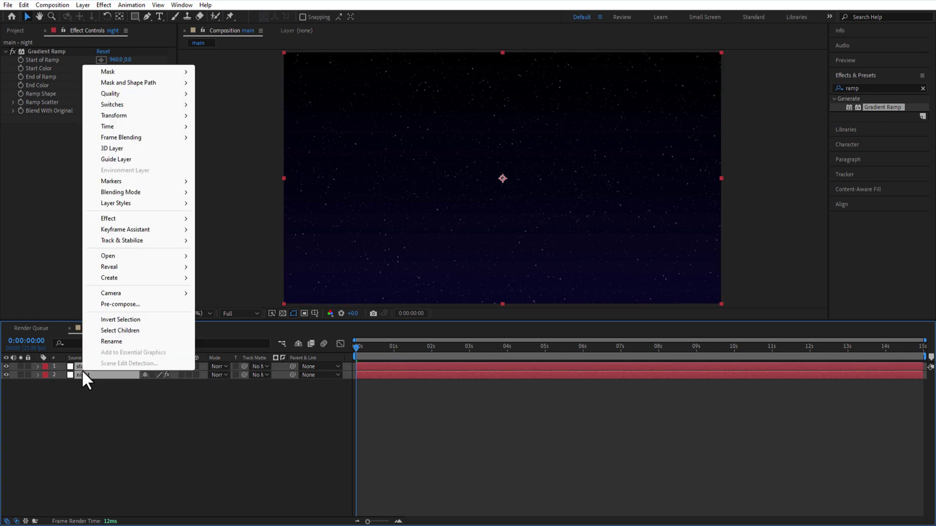
left_click(122, 304)
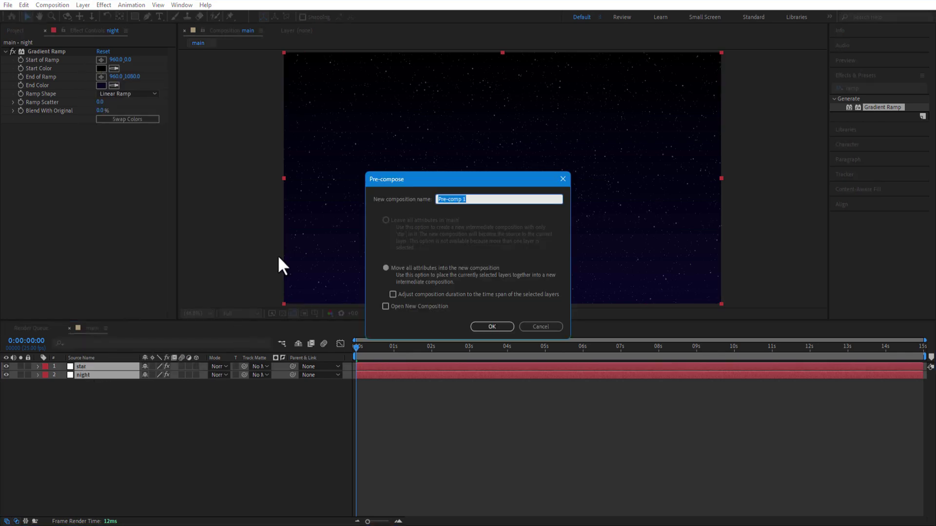
type("night stars")
key("Return")
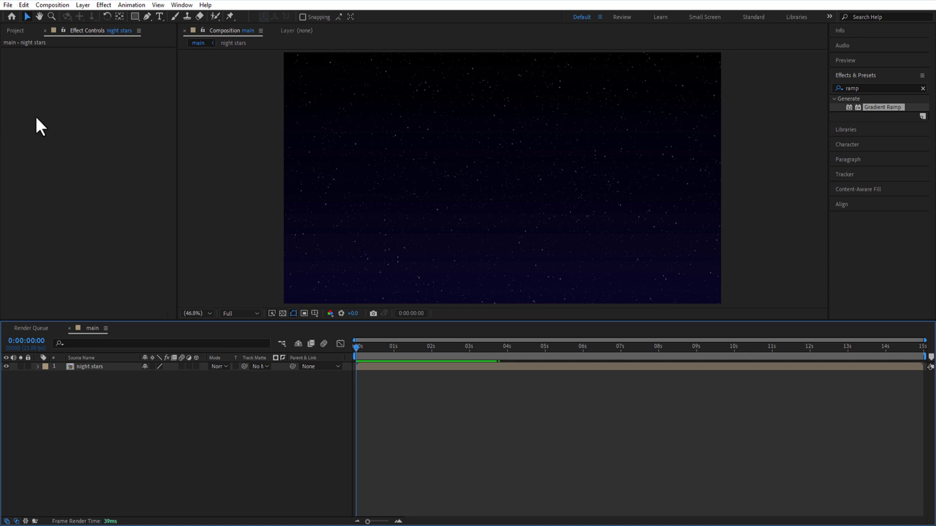
Create a second 1920x1080, 25 fps composition named "countdown" with a duration of 10 seconds
left_click(18, 32)
left_click(31, 315)
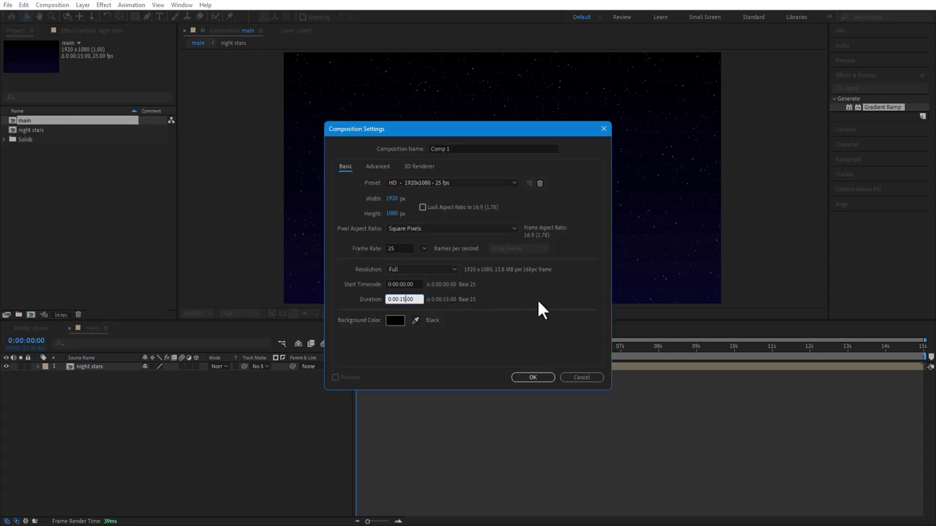
key("BackSpace")
key("BackSpace")
type("0")
left_click(459, 148)
key("BackSpace")
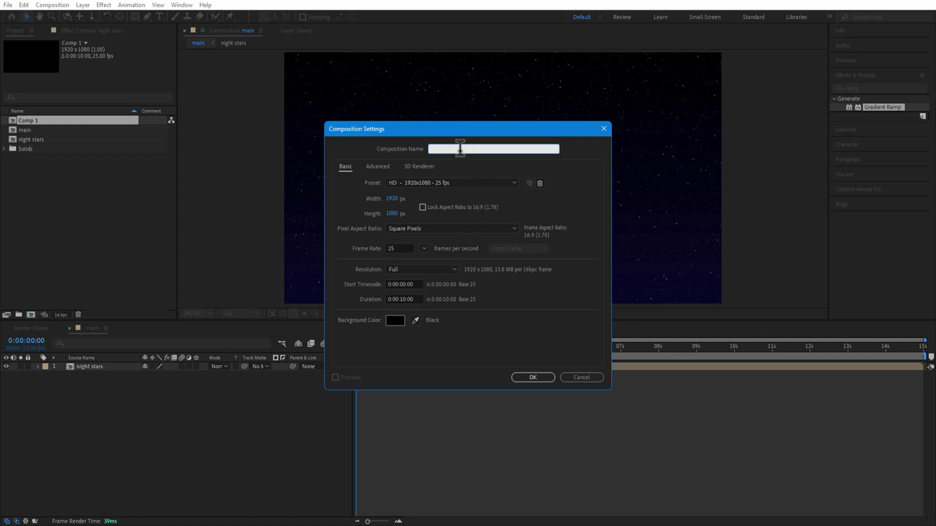
left_click(526, 377)
Add the text "10" centred in the countdown composition
key("ctrl+t")
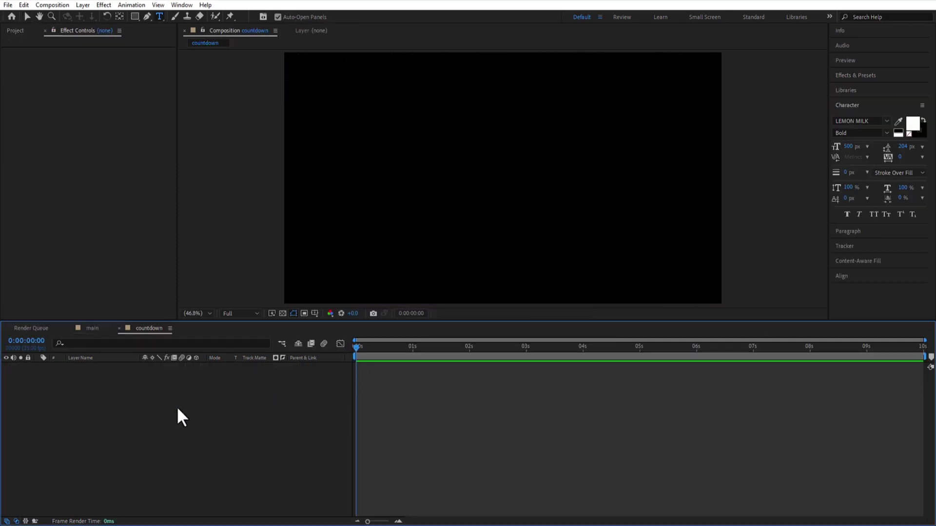
left_click(457, 179)
type("10")
double_click(446, 134)
left_click(109, 404)
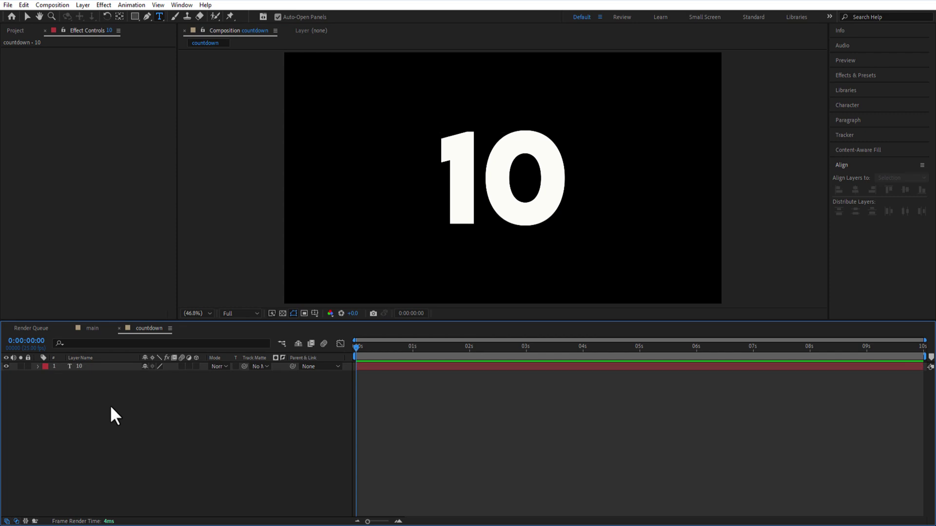
Add a white solid named "particles" beneath the 10 text layer
right_click(89, 404)
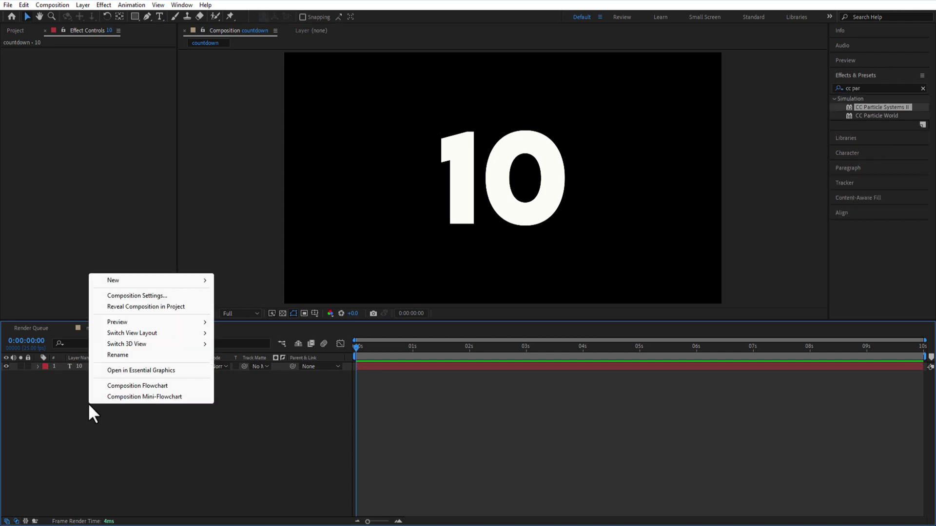
mouse_move(124, 281)
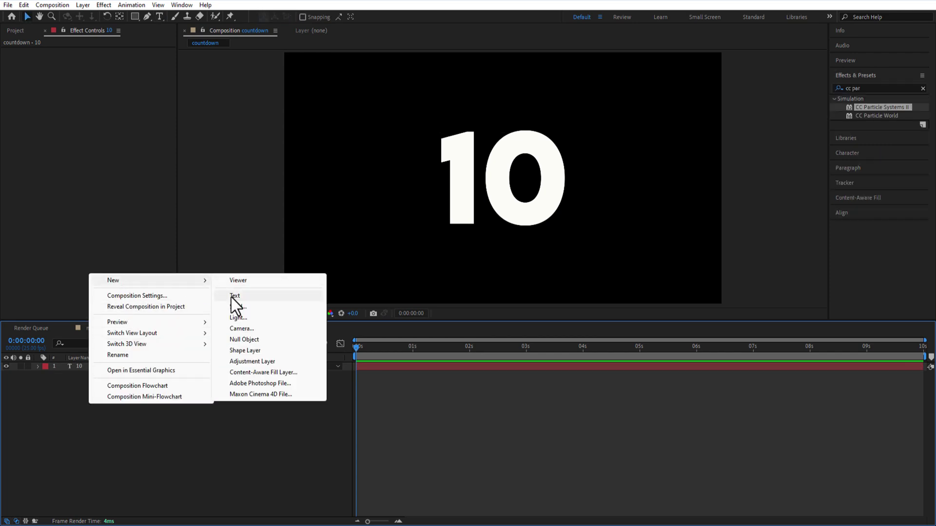
left_click(235, 308)
type("particles")
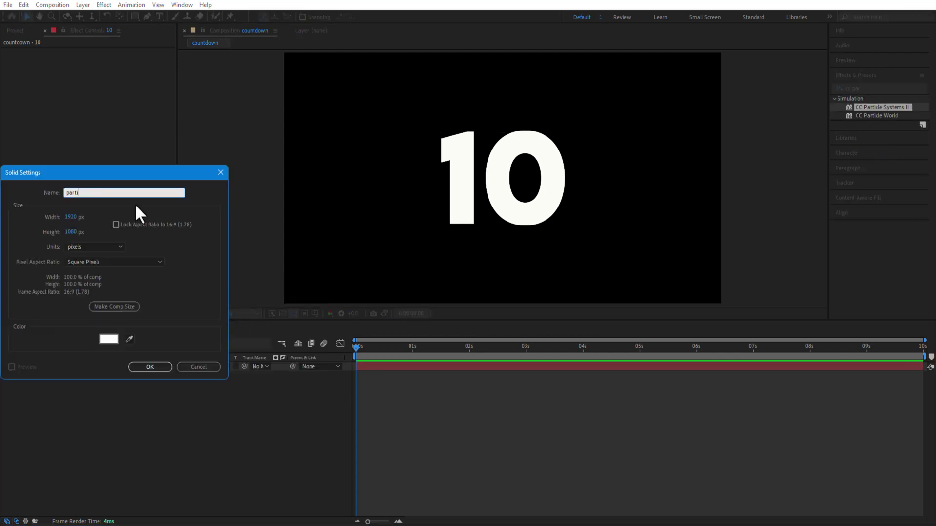
left_click(146, 367)
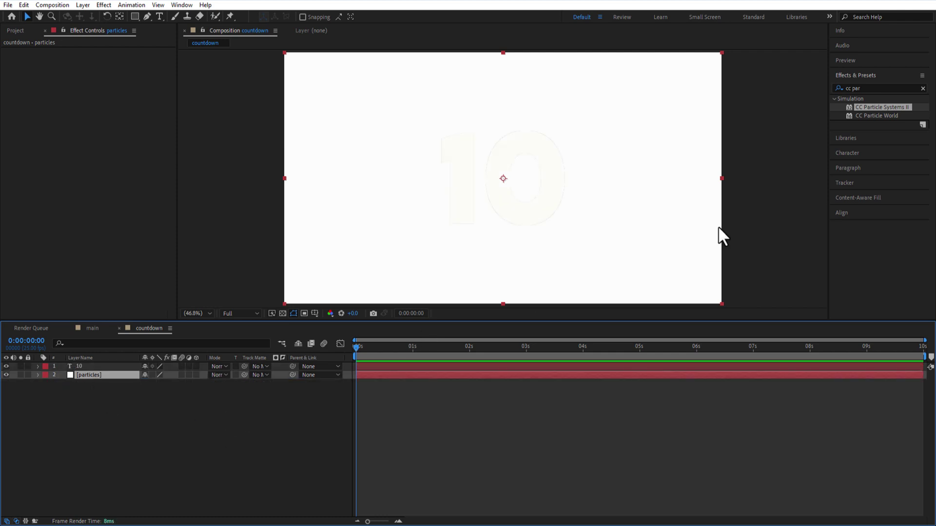
Apply CC Particle Systems II to the particles layer and use the 10 text layer as its track matte
left_click_drag(847, 118, 121, 376)
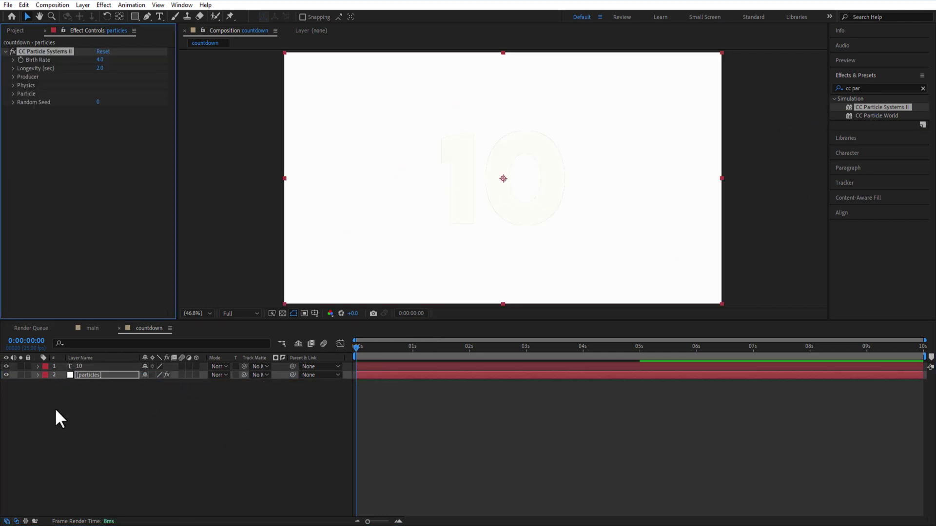
left_click(262, 374)
left_click(273, 399)
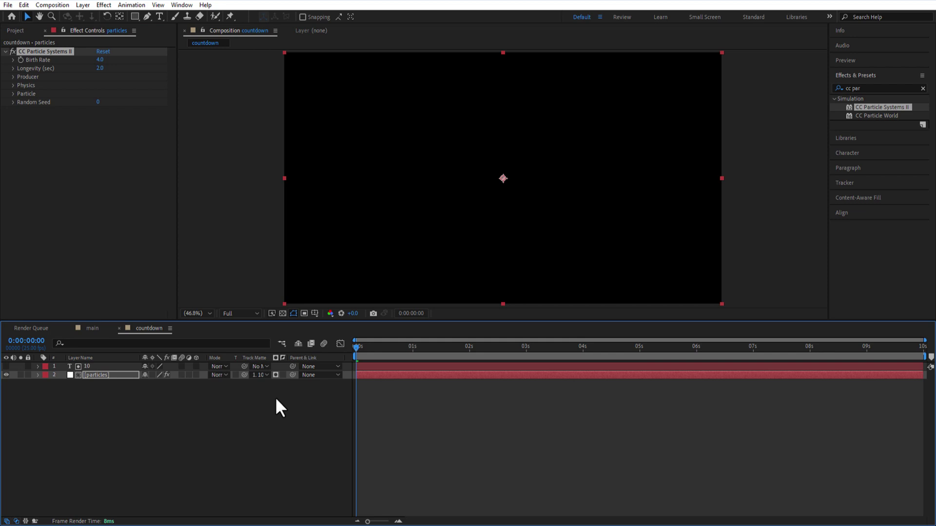
Move to frame 18 and set the particle system's Birth Rate to 100
left_click(397, 347)
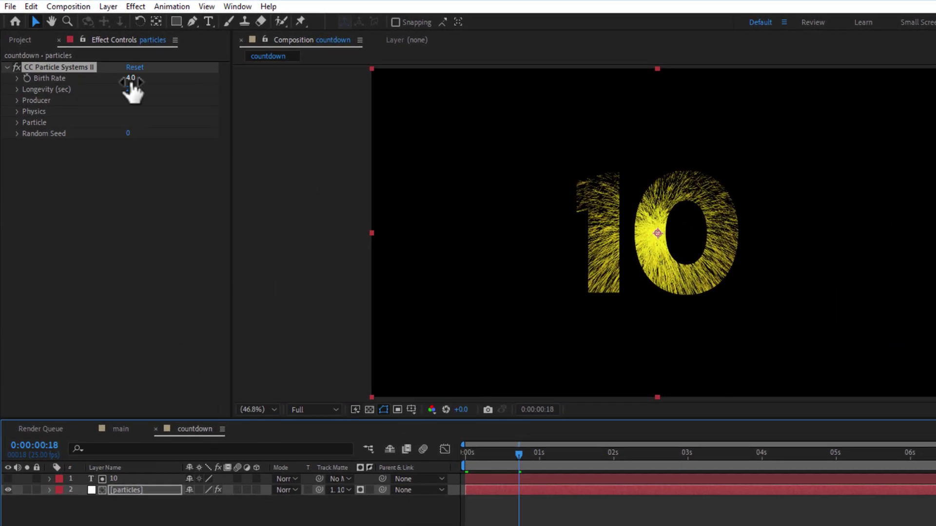
left_click(104, 62)
type("100")
key("Return")
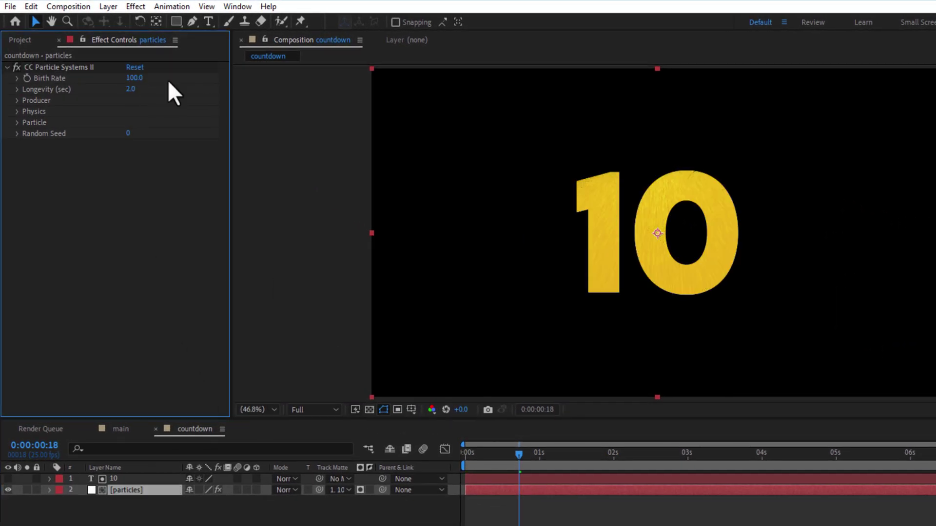
Set the particle type to Shaded&Faded Sphere with a Birth Size of 0.03 and a Death Size of 0.01
left_click(18, 122)
left_click(151, 133)
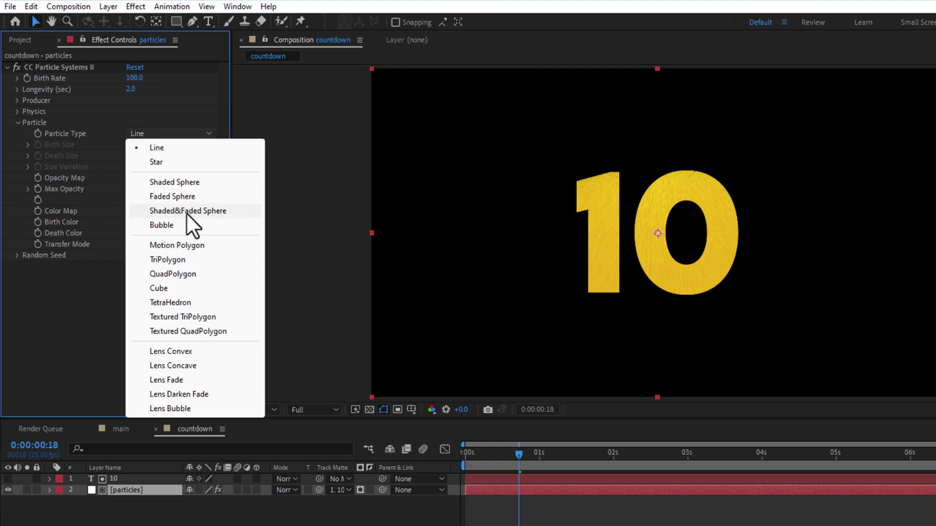
left_click(186, 212)
left_click(133, 144)
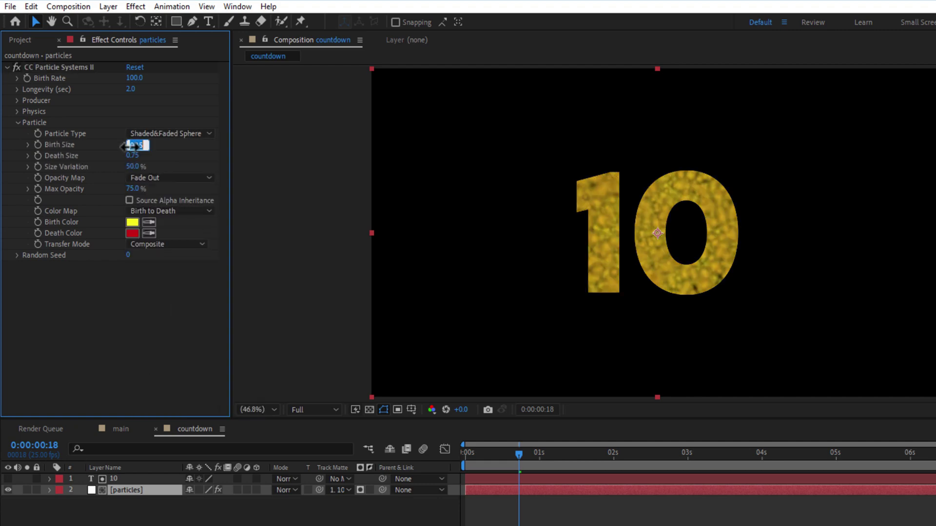
type("0.03")
key("Return")
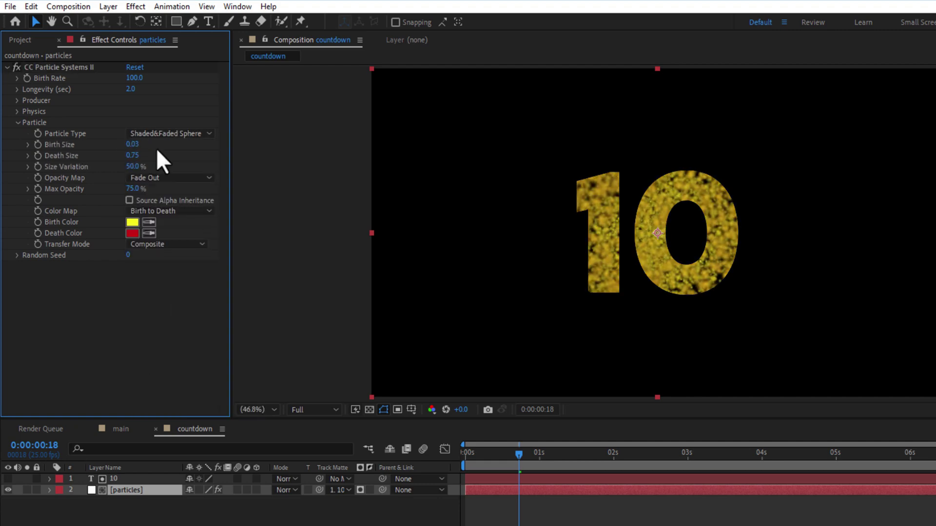
left_click(138, 156)
type("0.0")
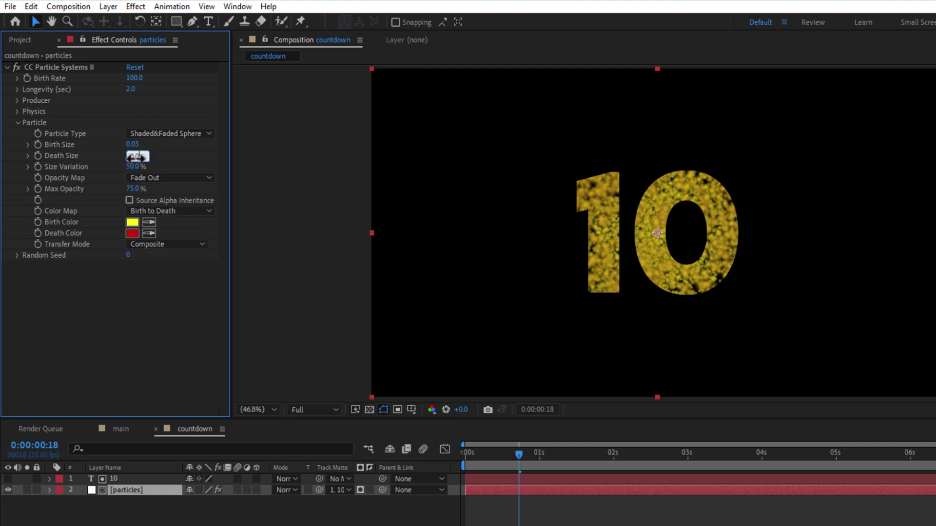
type("1")
key("Return")
left_click(18, 122)
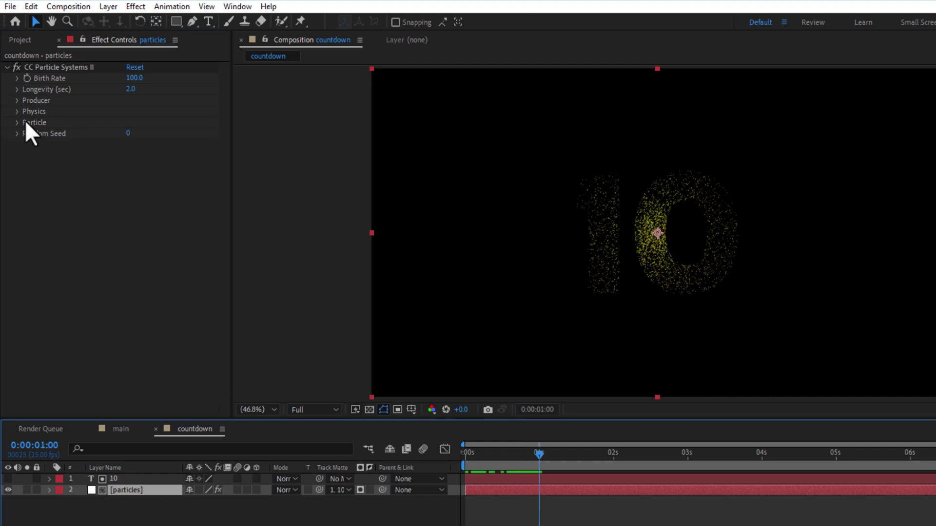
Set the Velocity in the particle system's Physics settings to 0
left_click(17, 112)
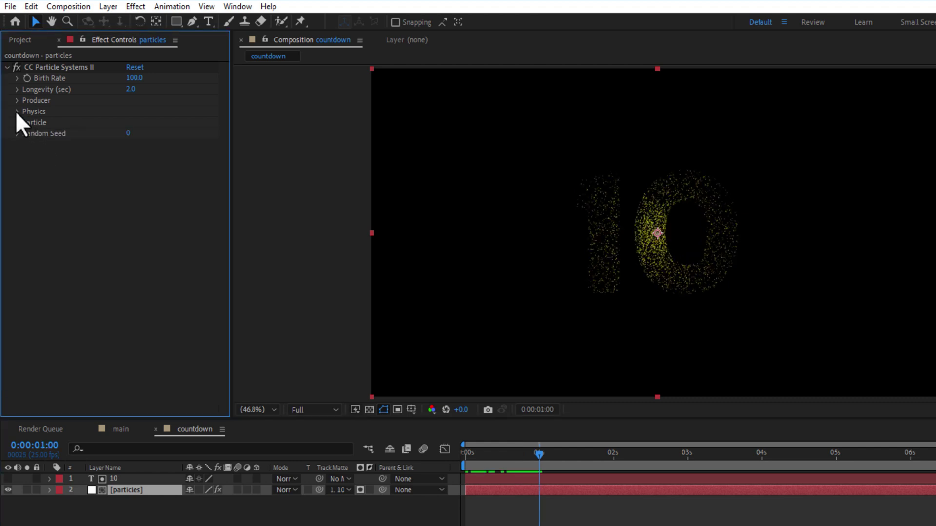
left_click(17, 111)
left_click(132, 134)
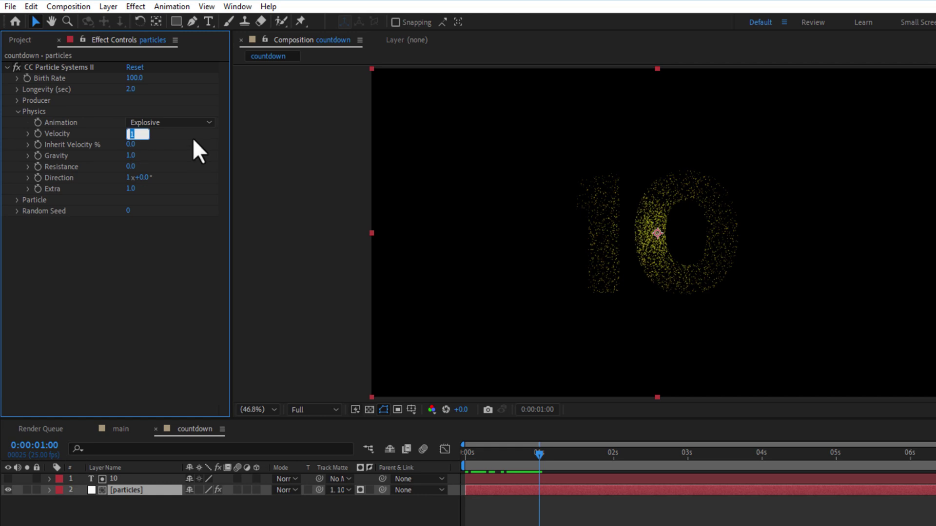
type("0")
key("Return")
Set the particle producer's Radius X and Radius Y to 50 each
left_click(18, 100)
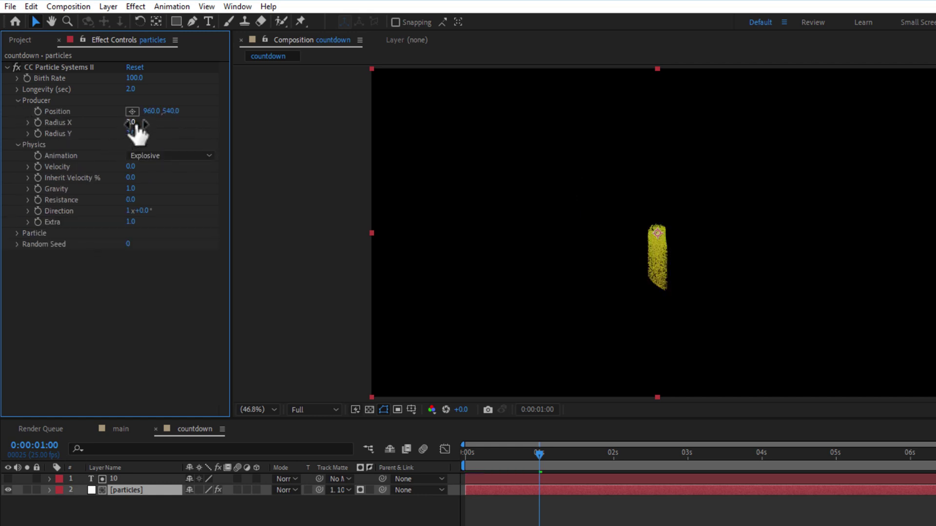
left_click(135, 122)
type("50")
key("Return")
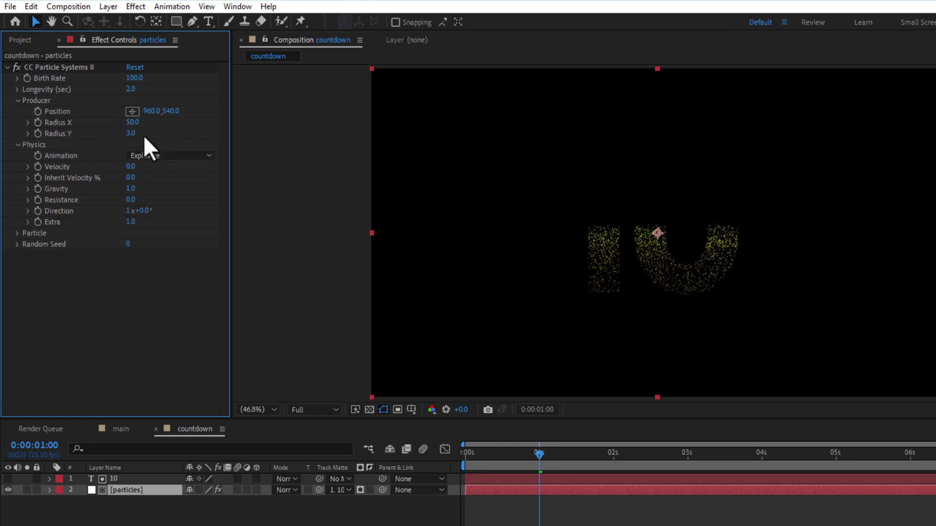
left_click(142, 134)
type("50")
key("Return")
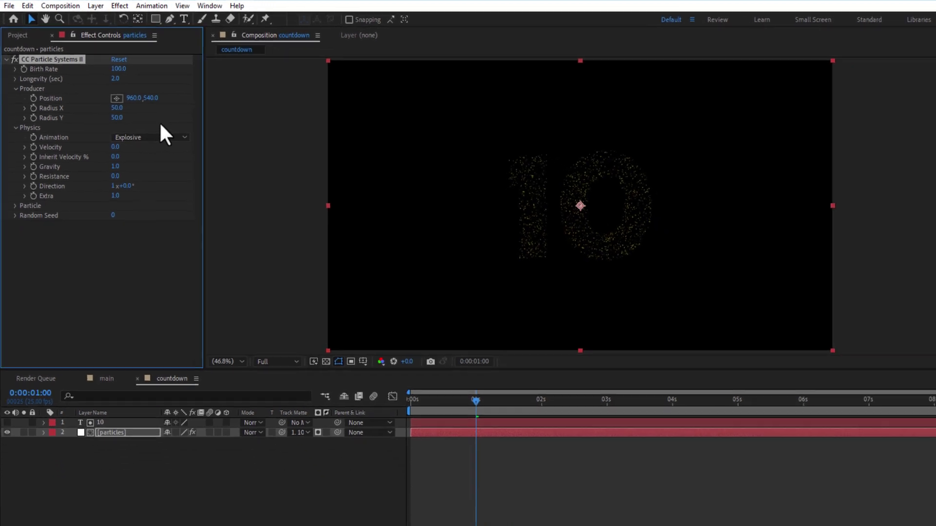
Apply the Stylize Glow effect to the particles layer and duplicate it on the same layer
left_click(873, 89)
type("glow")
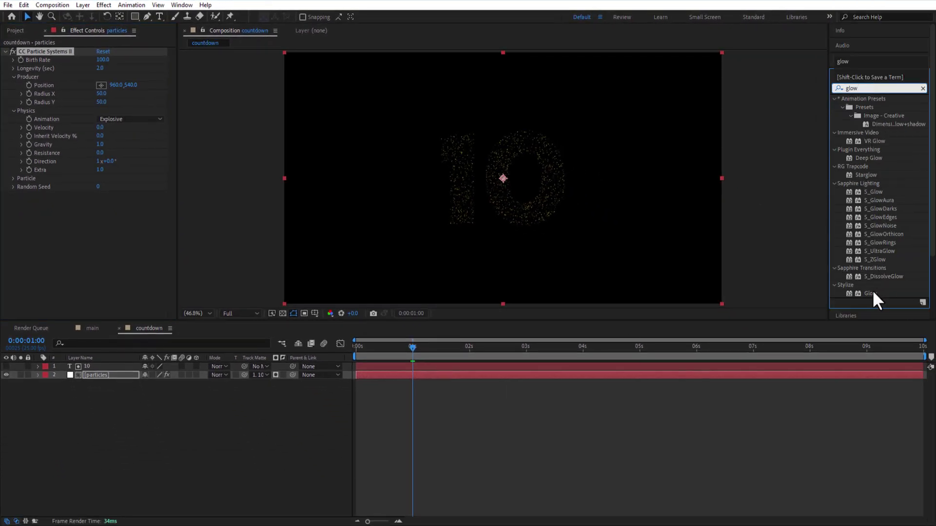
left_click_drag(872, 292, 96, 375)
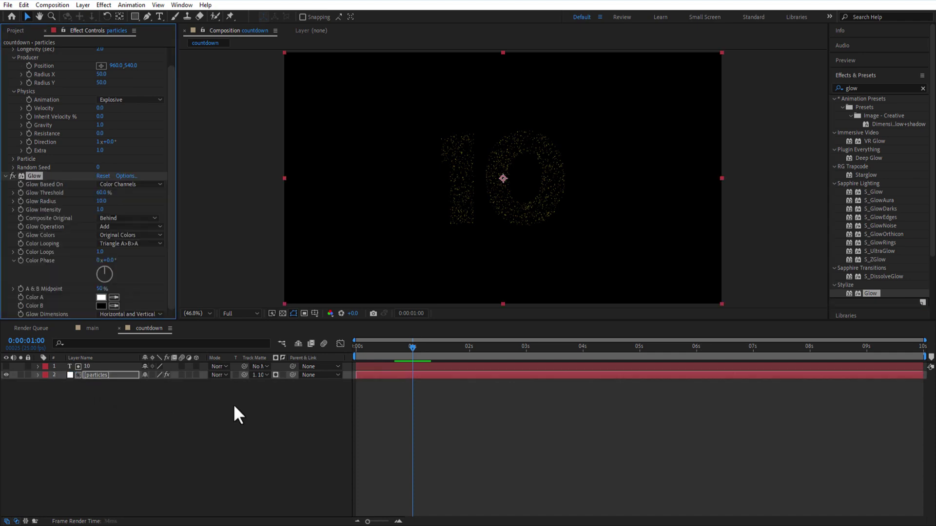
key("ctrl+c")
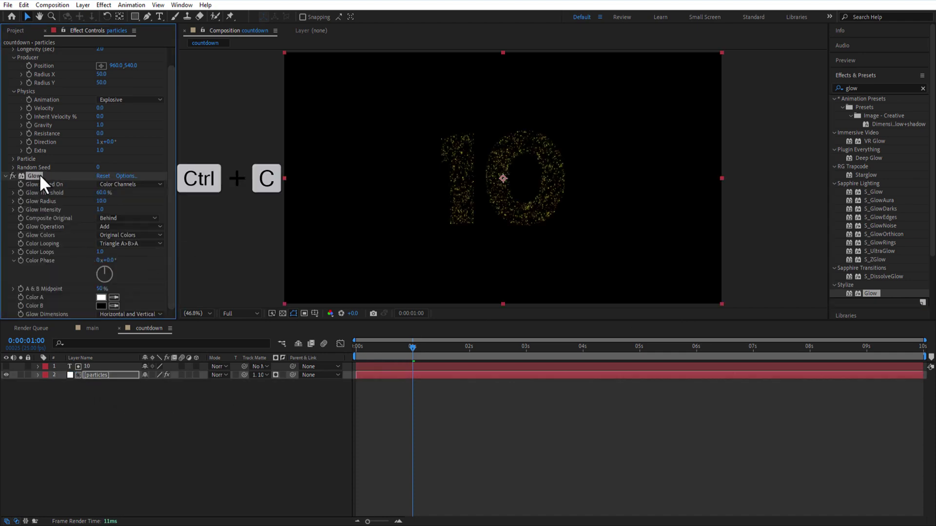
key("ctrl+v")
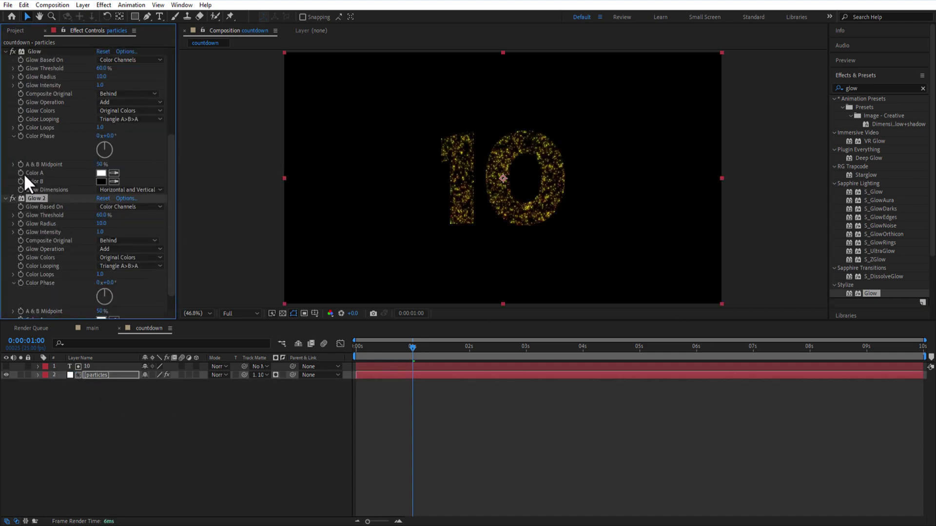
scroll(25, 173, "down", 2)
left_click(6, 141)
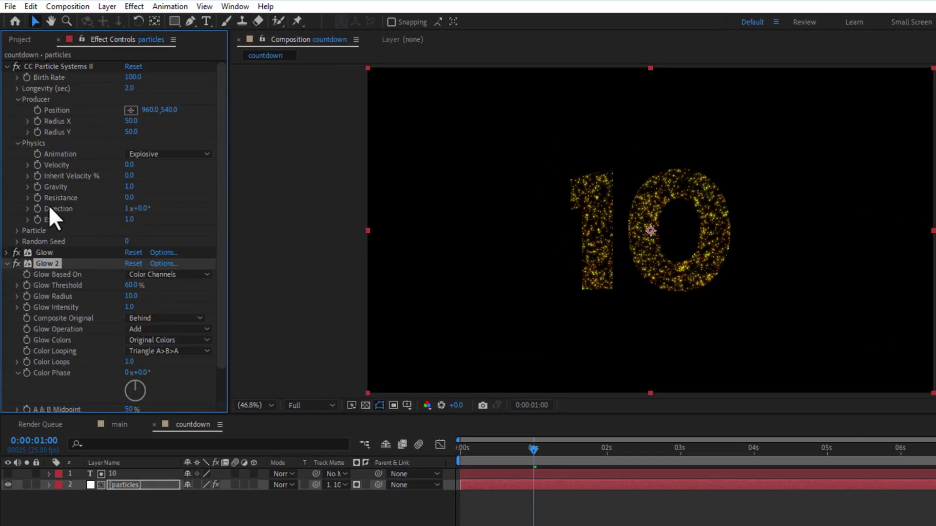
Change the particle system's Birth Color and Death Color to white
left_click(16, 229)
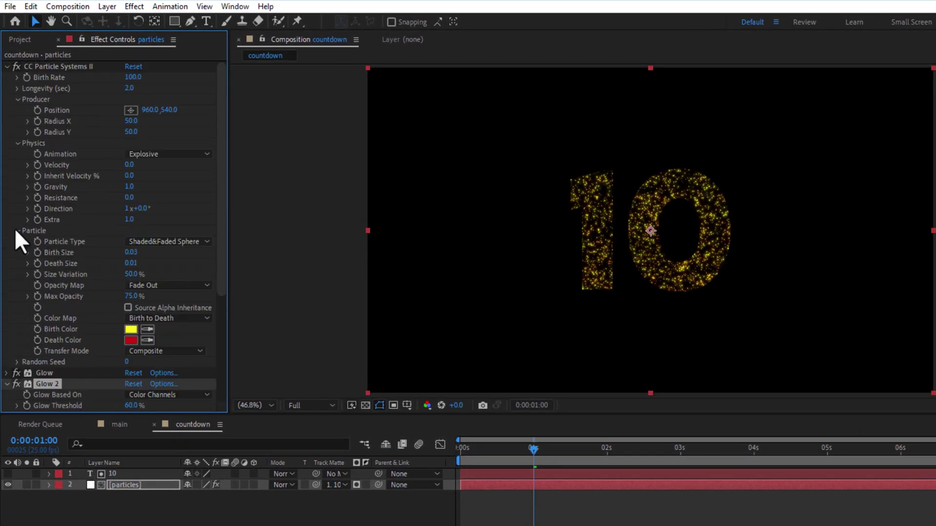
left_click(126, 330)
left_click(835, 277)
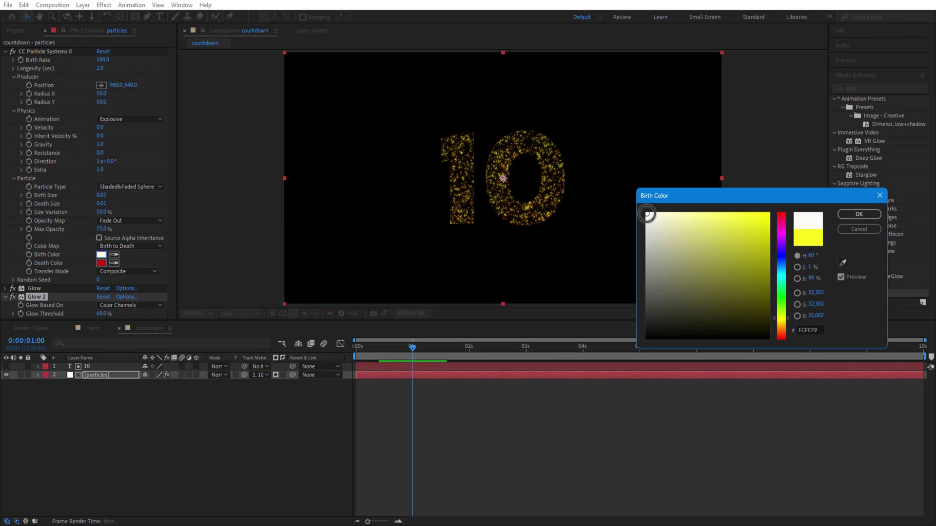
key("Return")
left_click(101, 263)
left_click(650, 213)
key("Return")
left_click(5, 52)
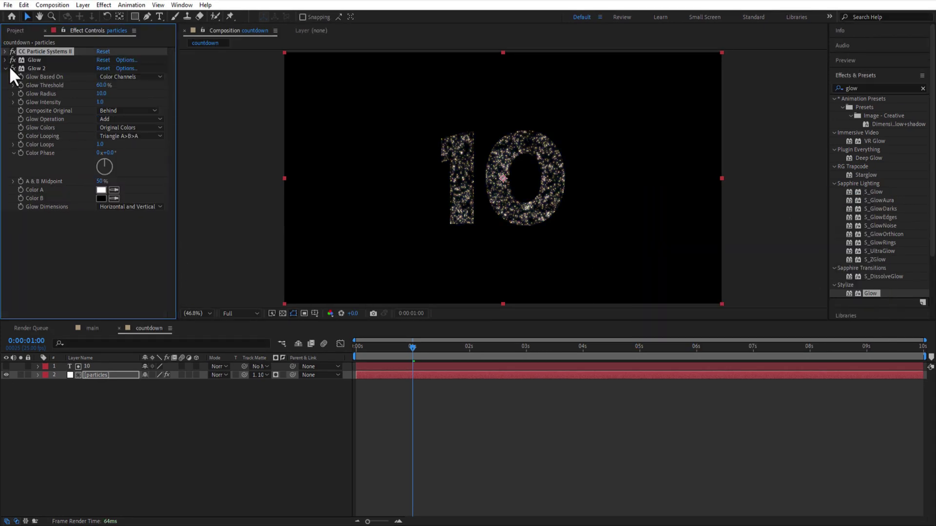
left_click(5, 68)
left_click(406, 421)
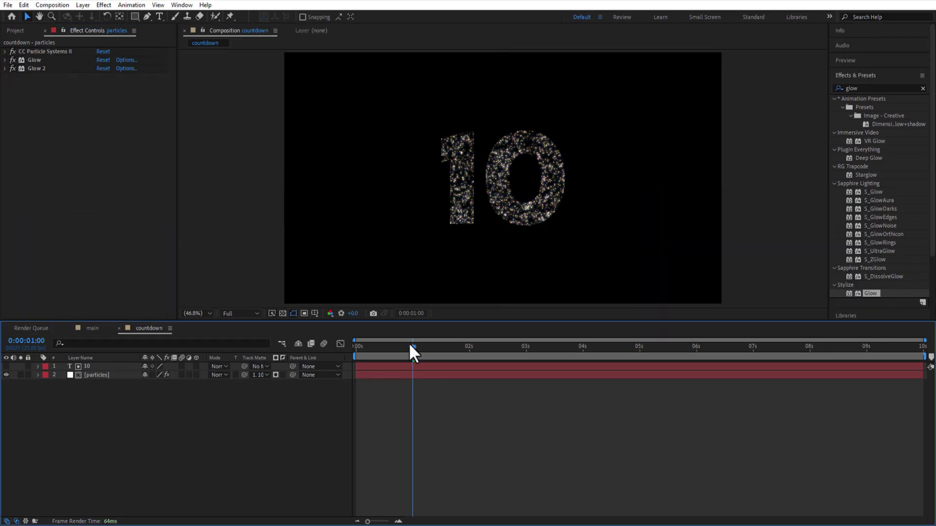
Return to the start of the composition and apply CC Light Burst 2.5 to the 10 text layer
left_click_drag(409, 344, 355, 353)
left_click(922, 88)
left_click(865, 88)
type("cc li")
left_click_drag(875, 107, 98, 367)
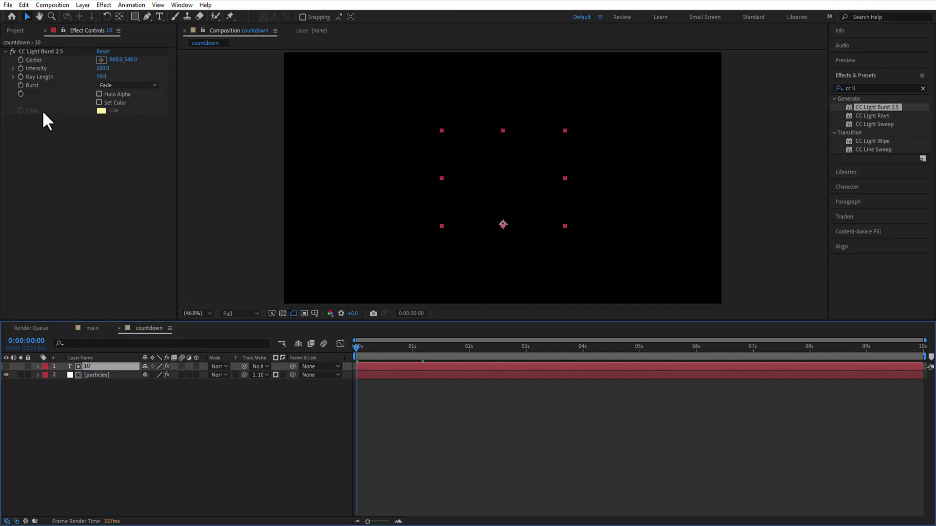
Keyframe the light burst's Ray Length from 150 at the start to 0 at one second
left_click(21, 77)
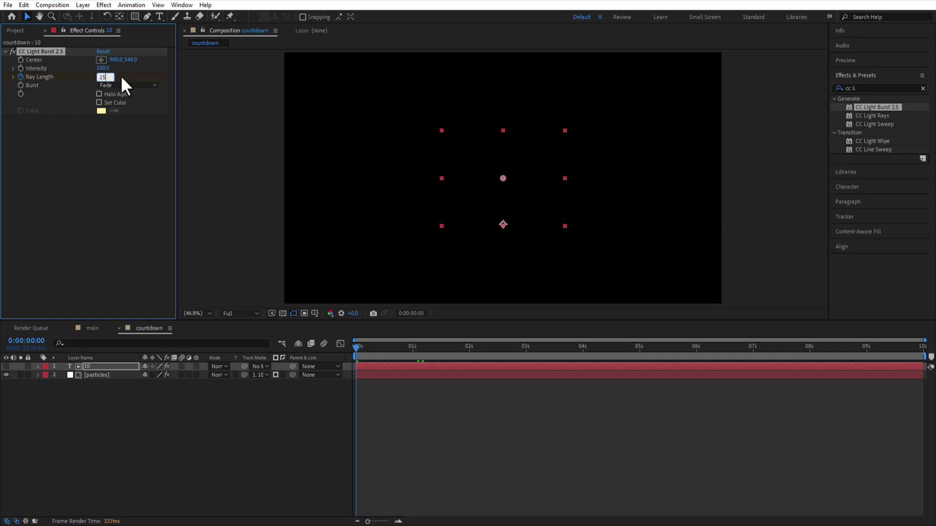
type("0")
key("Return")
left_click(412, 347)
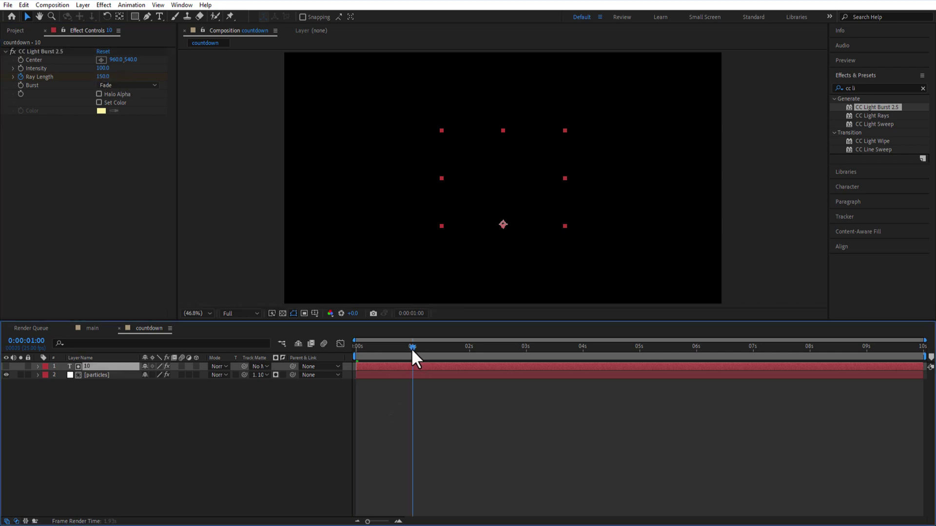
left_click(105, 76)
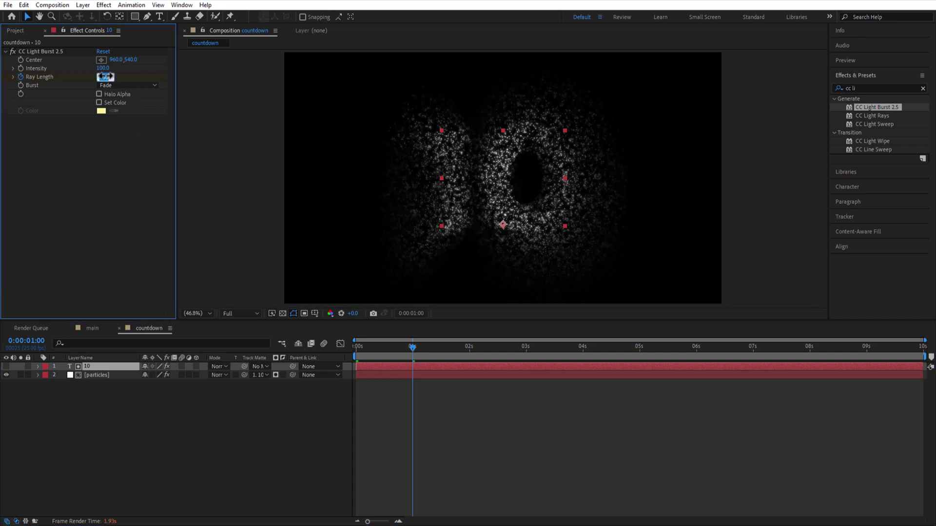
key("Return")
Keyframe the 10 text layer's Opacity from 0% at the start to 100% at one second
key("Home")
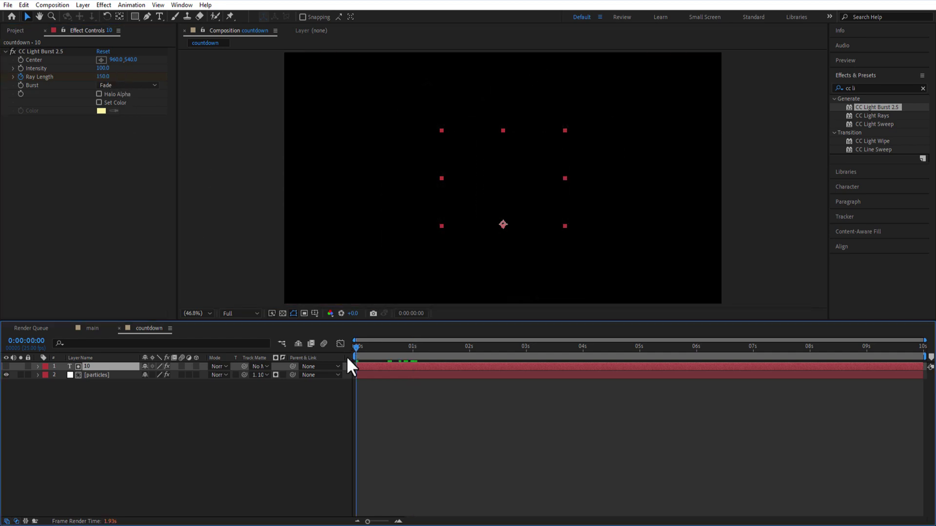
key("t")
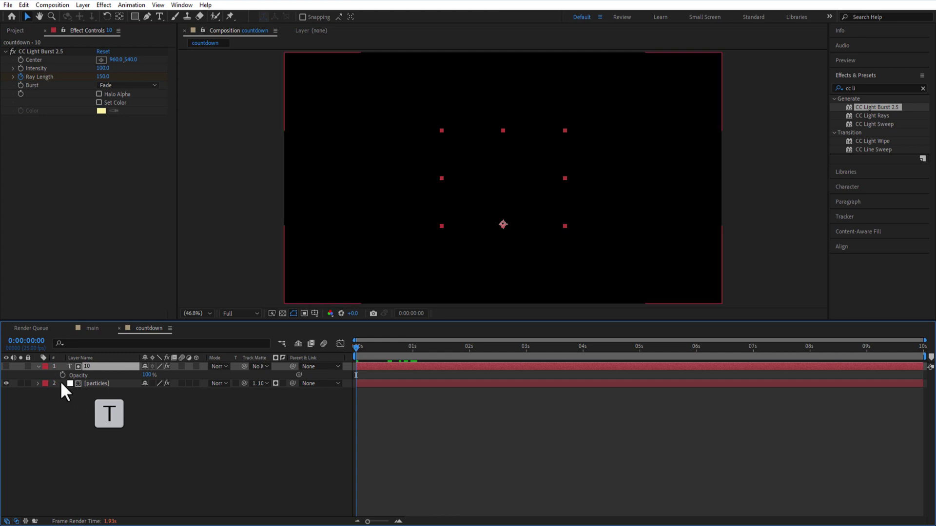
left_click(62, 375)
left_click_drag(146, 383, 130, 382)
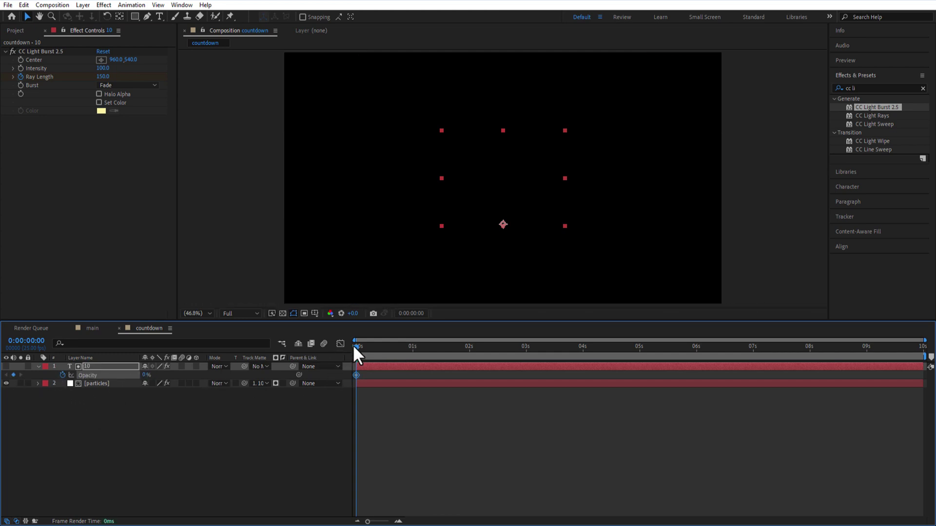
left_click_drag(357, 347, 412, 352)
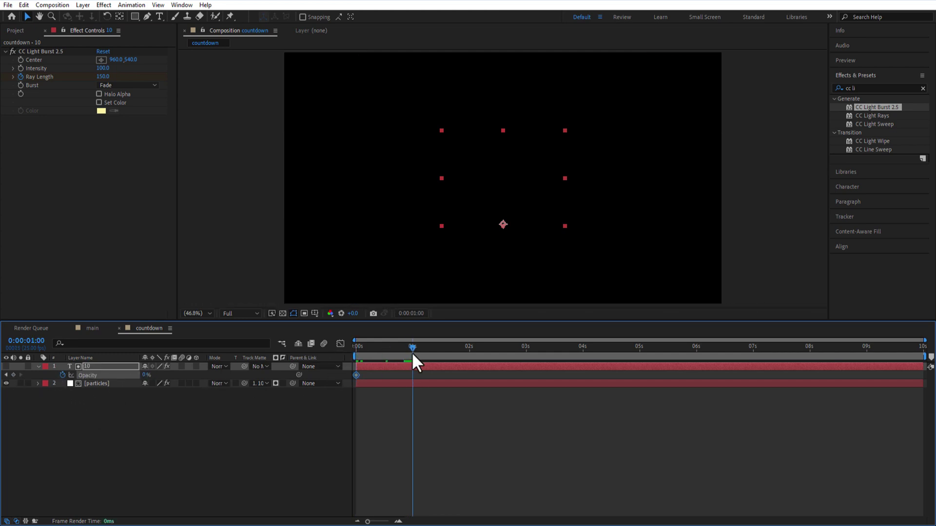
left_click(145, 375)
type("100")
left_click(174, 373)
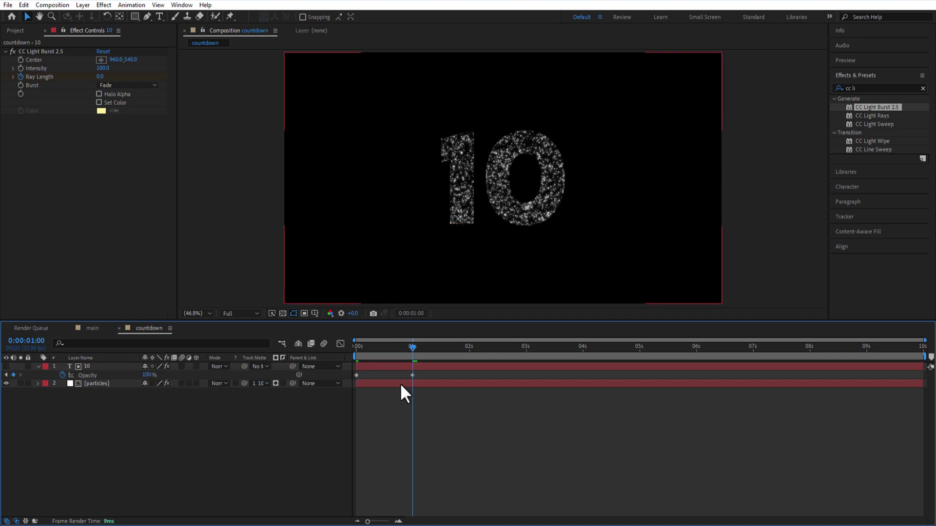
Keyframe the 10 text layer's Scale from 150% at the start to 100% at one second
left_click_drag(412, 348, 356, 348)
left_click(89, 365)
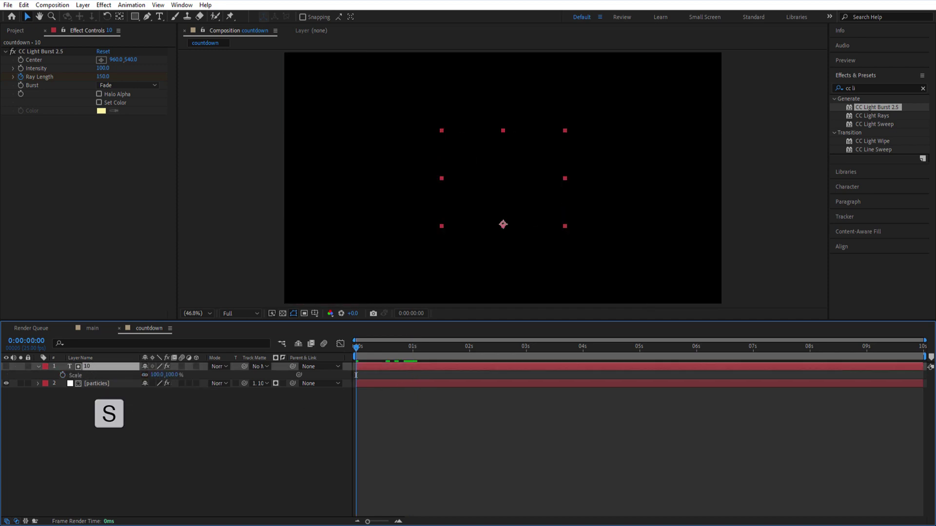
left_click(63, 375)
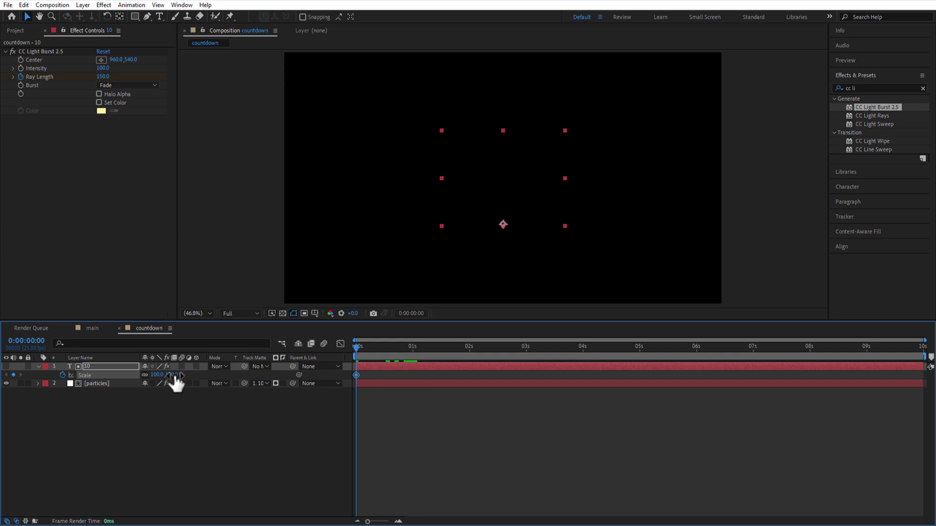
left_click_drag(175, 383, 203, 381)
left_click_drag(359, 347, 413, 361)
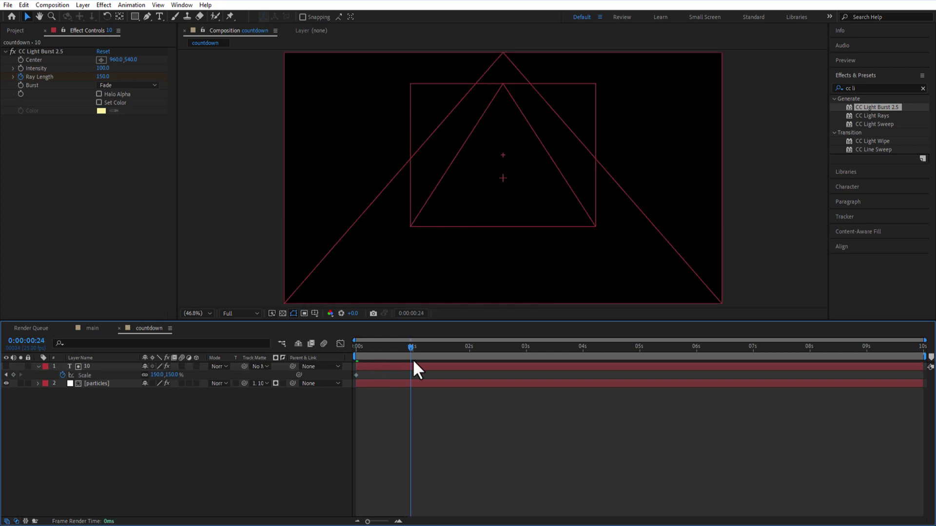
left_click(177, 380)
type("100")
key("Return")
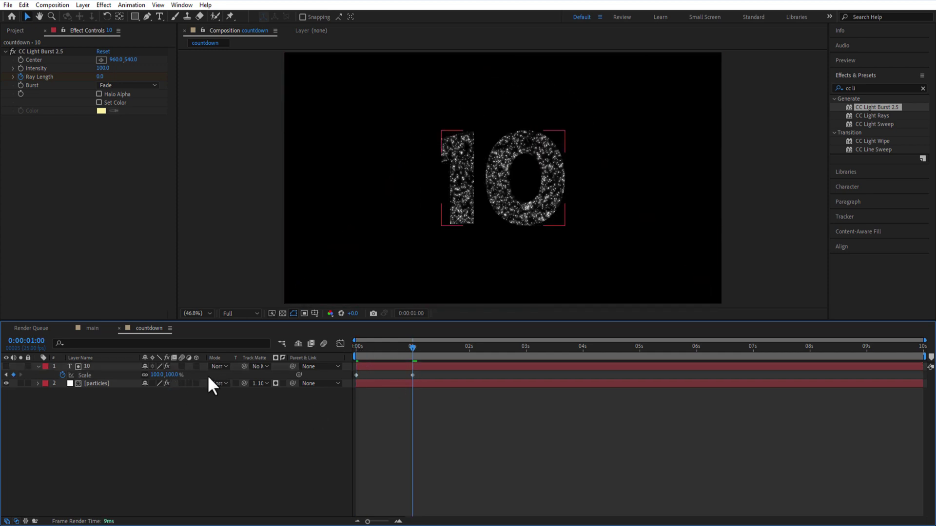
Move the 10 text layer's anchor point to the centre of the text
key("y")
left_click(107, 366)
Apply Easy Ease to all Ray Length, Scale and Opacity keyframes of the 10 text layer
key("u")
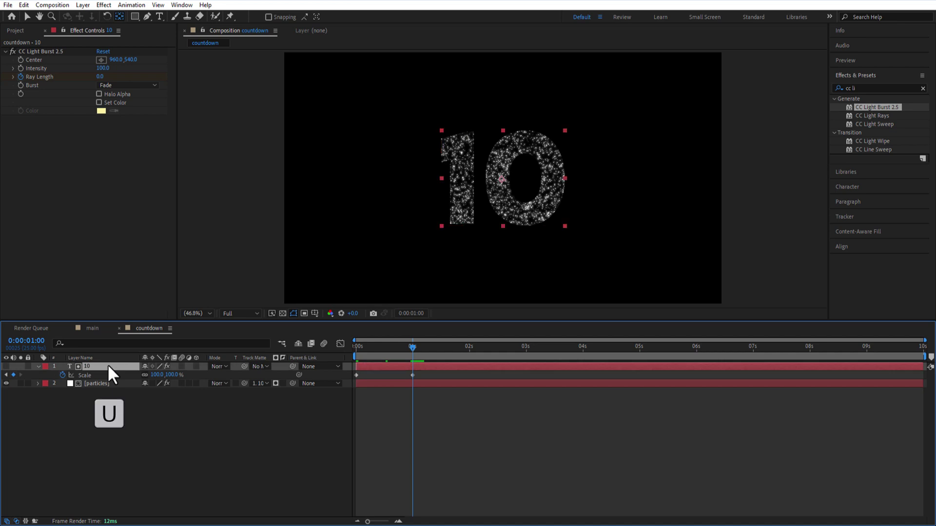
left_click_drag(429, 380, 352, 402)
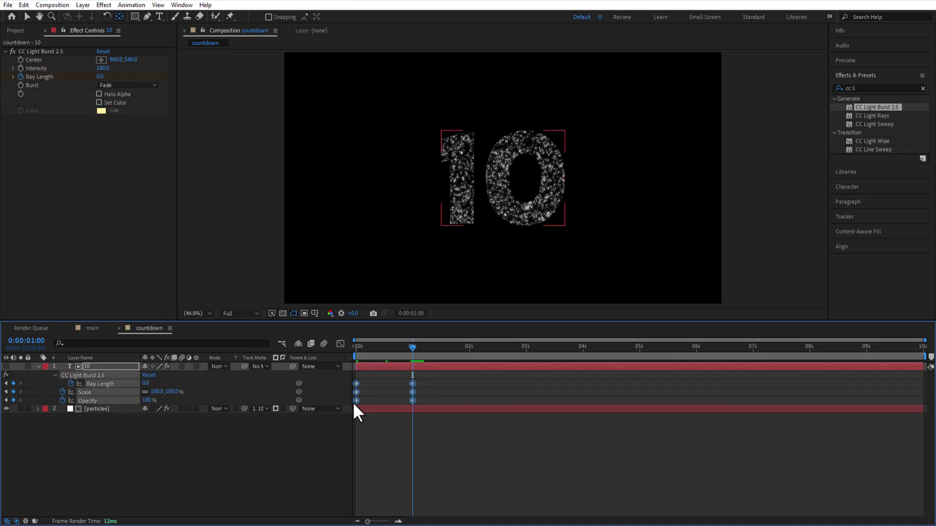
right_click(354, 381)
mouse_move(405, 374)
left_click(482, 396)
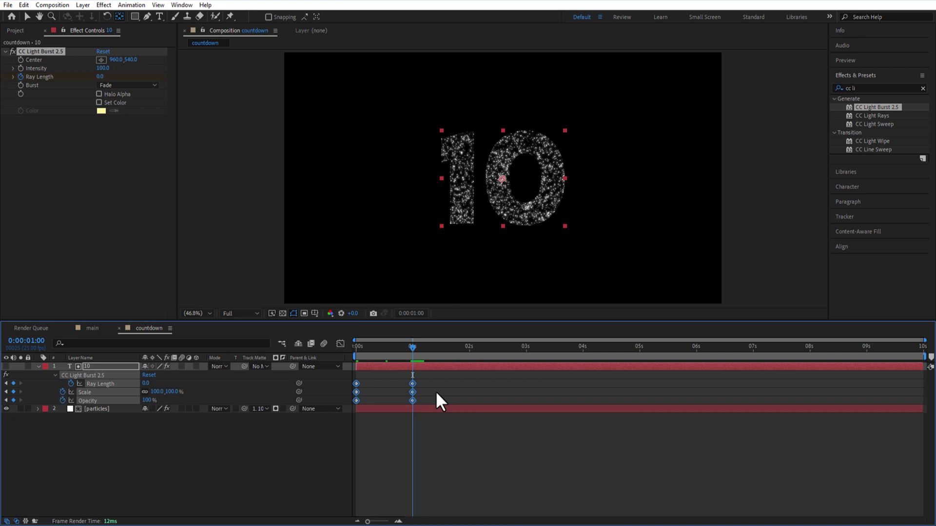
Reshape the speed curves of the 10 text layer's Ray Length, Scale and Opacity keyframes so the speed peaks early and eases out slowly
left_click(339, 344)
left_click(565, 509)
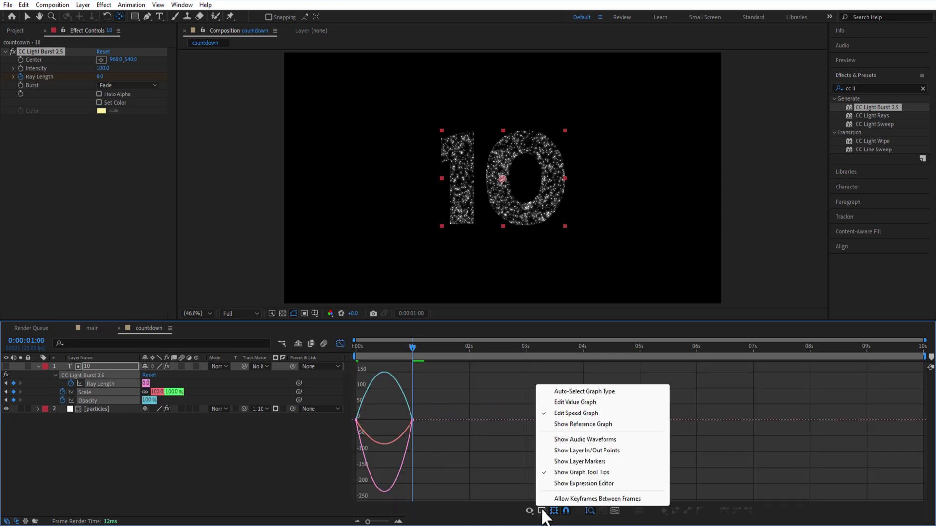
left_click(461, 410)
left_click_drag(447, 397, 342, 453)
left_click_drag(402, 420, 368, 420)
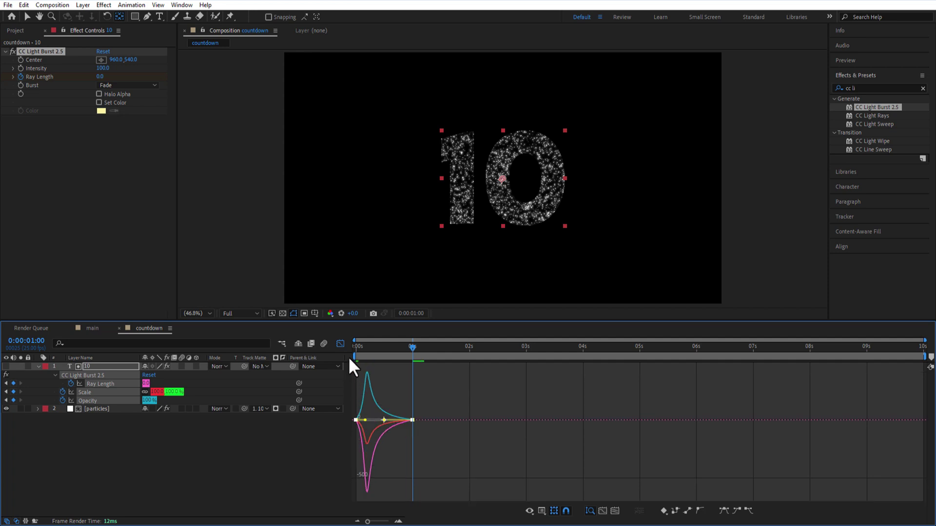
left_click(340, 344)
left_click(39, 367)
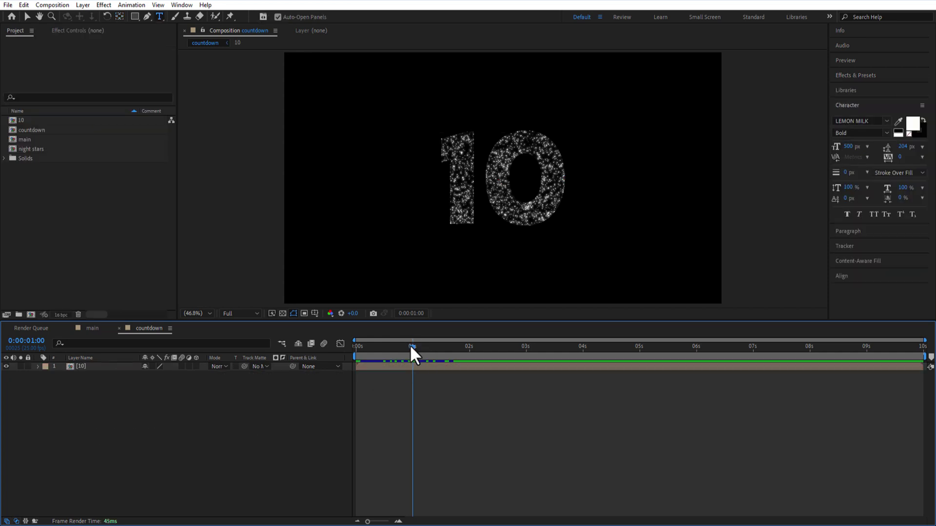
Duplicate the 10 composition in the project and rename the copy as 9
left_click(412, 366)
left_click(26, 120)
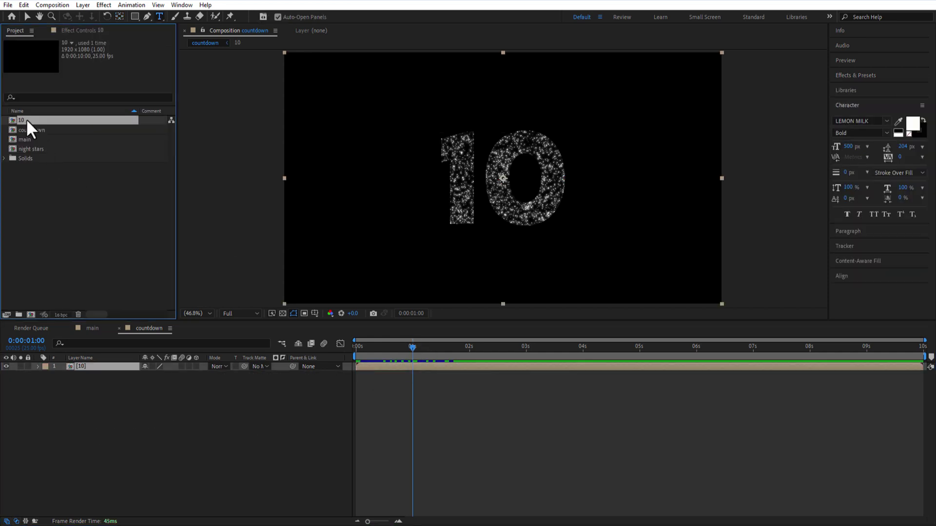
key("ctrl+d")
right_click(21, 129)
left_click(51, 291)
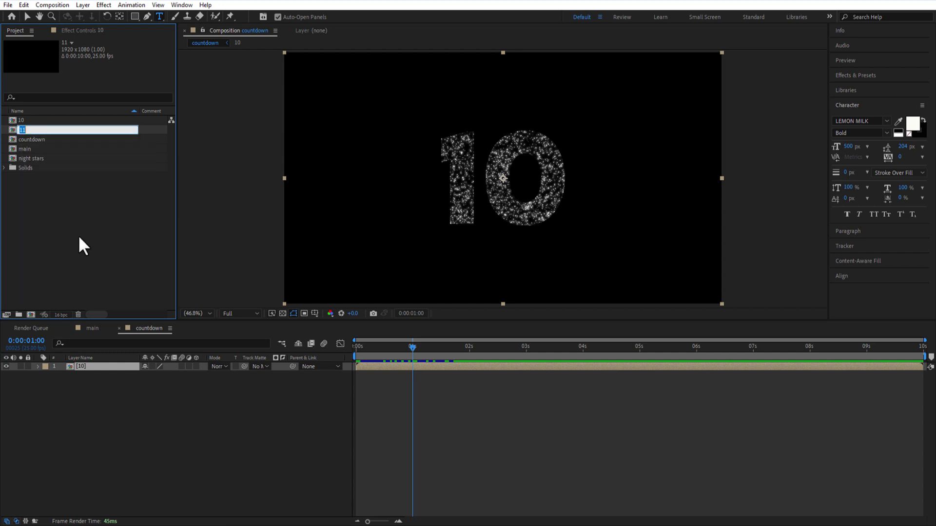
type("9")
key("Return")
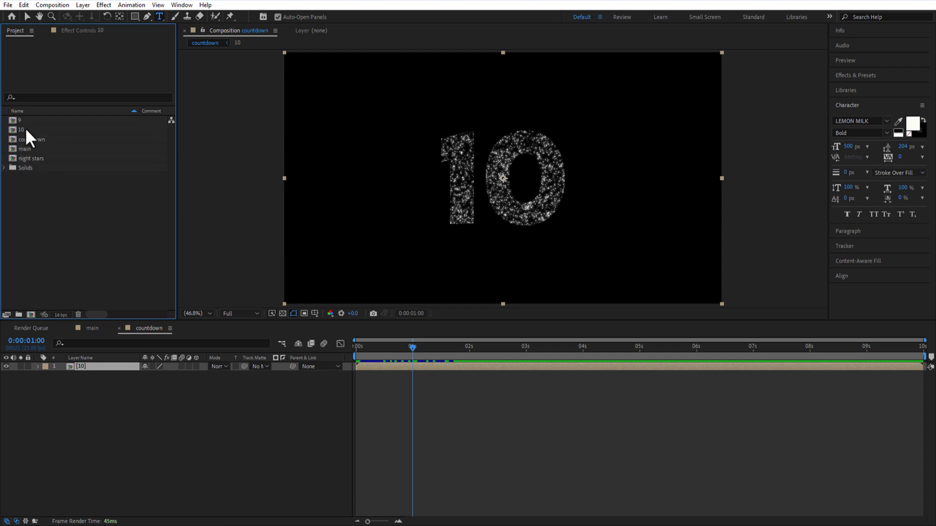
Add the 9 composition above the 10 layer in the countdown composition, starting at one second
left_click(29, 122)
left_click_drag(78, 334, 83, 366)
key("bracketleft")
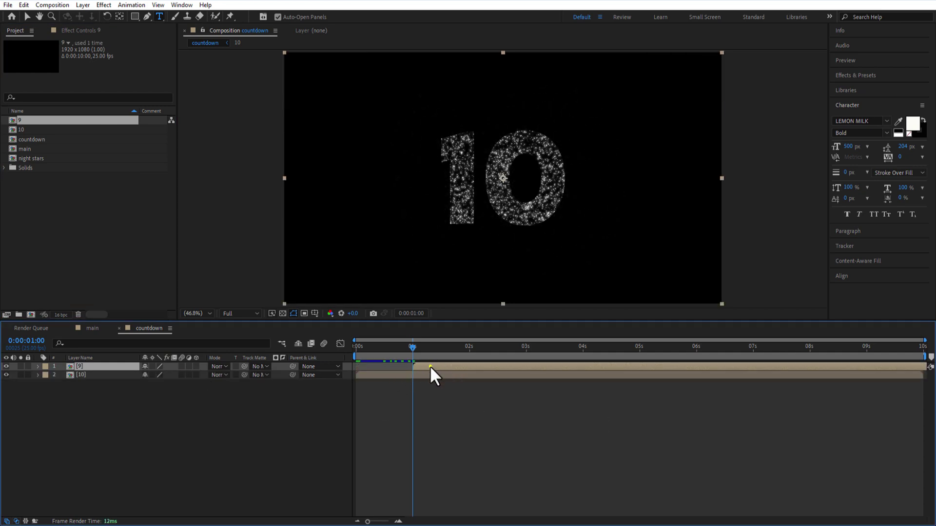
Replace the text inside the 9 composition with 9
double_click(430, 366)
left_click(464, 367)
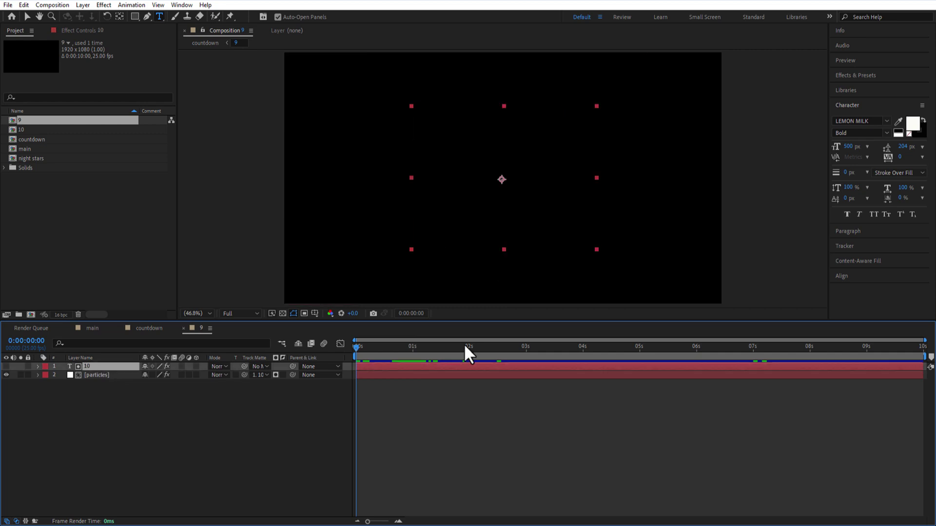
left_click(434, 346)
double_click(525, 179)
type("9")
left_click(207, 396)
Split the 10 layer in the countdown composition at one second and delete the part after it
left_click(142, 327)
left_click(413, 347)
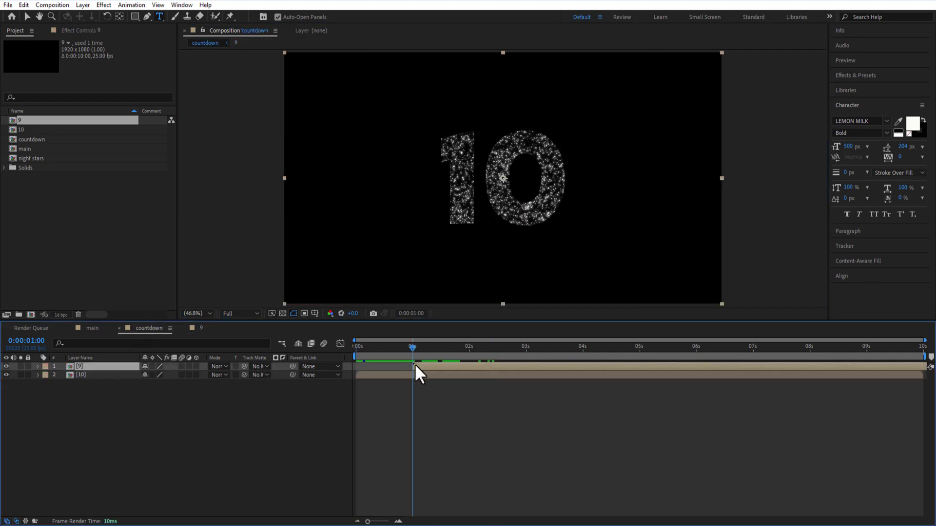
left_click(418, 376)
key("ctrl+shift+d")
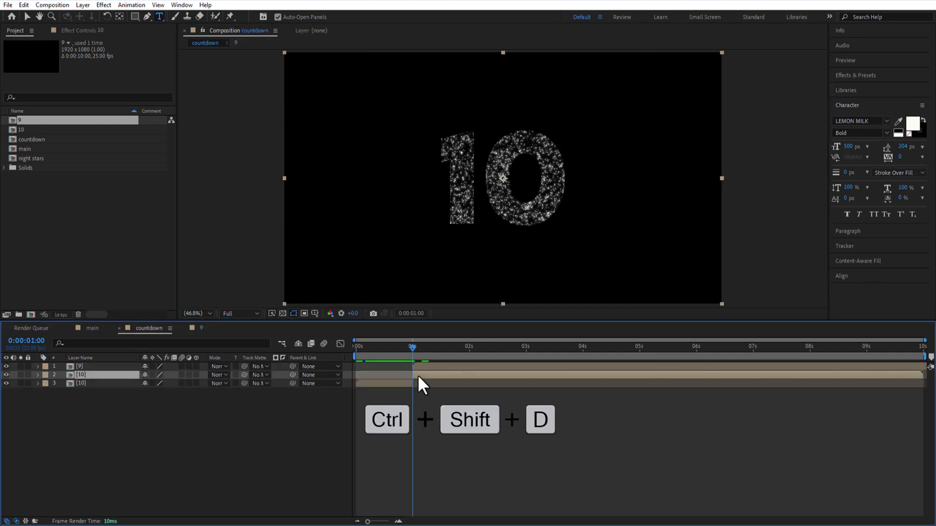
key("Delete")
Move the current time to two seconds, duplicate the 9 composition in the project and rename the copy as 8
left_click_drag(413, 349, 469, 349)
left_click(469, 366)
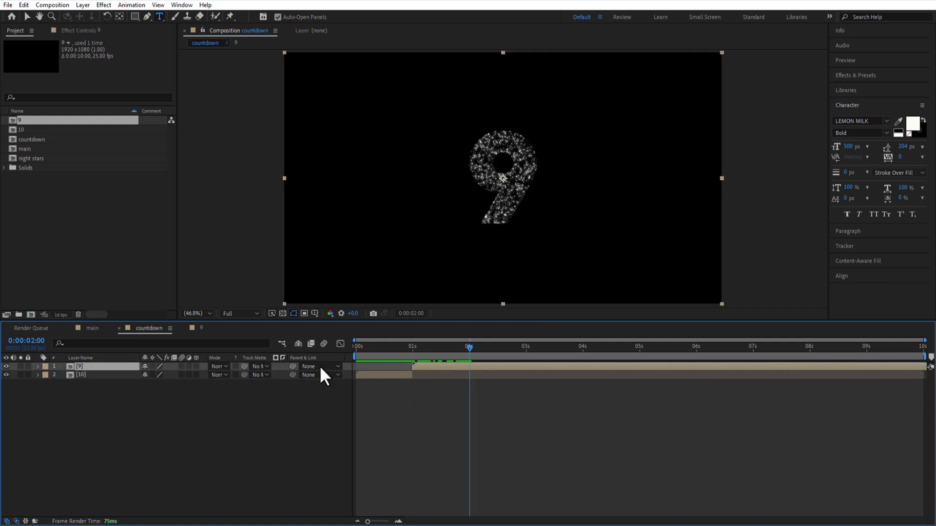
left_click(25, 121)
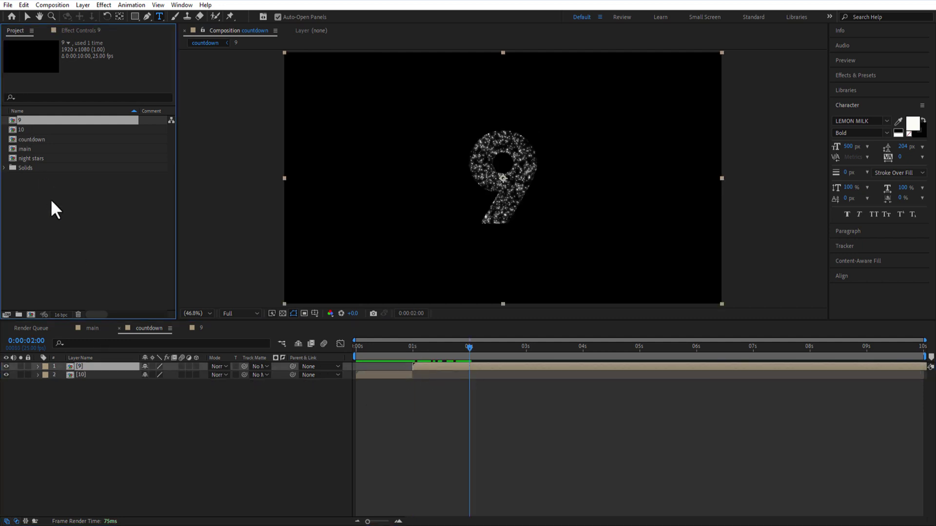
key("ctrl+d")
right_click(51, 198)
left_click(57, 297)
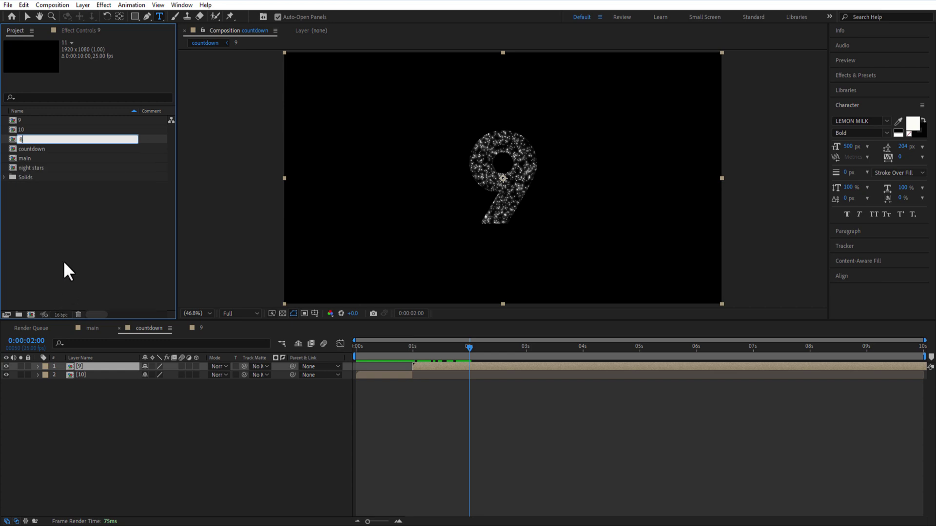
type("8")
key("Return")
Place the 8 composition as the uppermost countdown layer starting at two seconds, and remove the part of the 9 layer after two seconds
left_click_drag(19, 120, 70, 364)
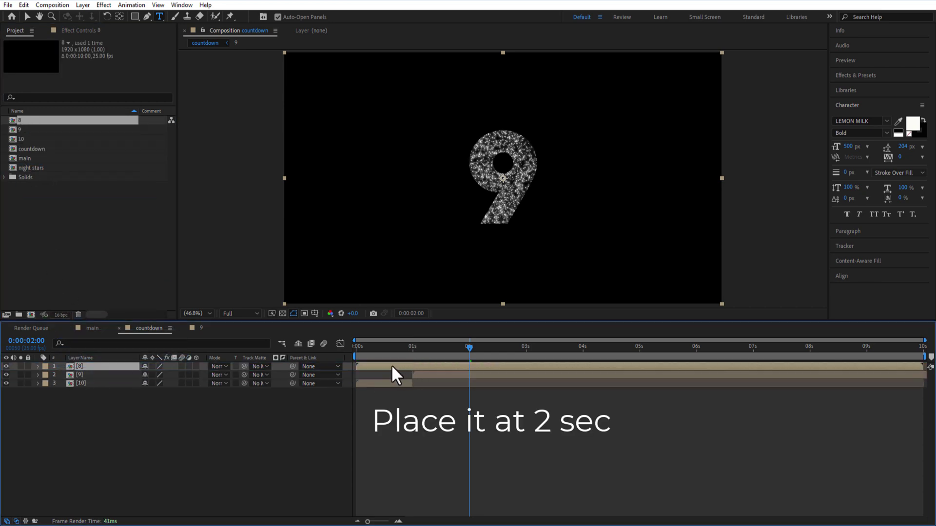
left_click_drag(392, 366, 506, 366)
left_click(479, 376)
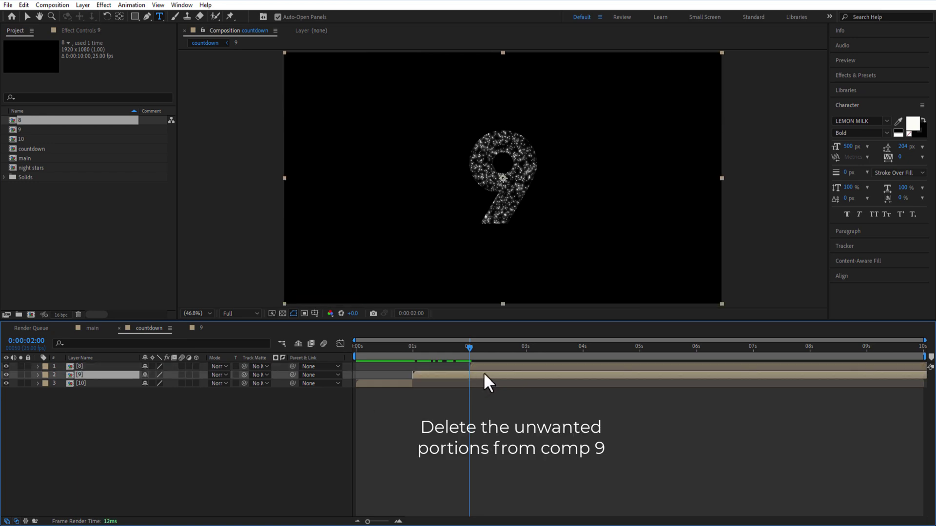
key("ctrl+shift+d")
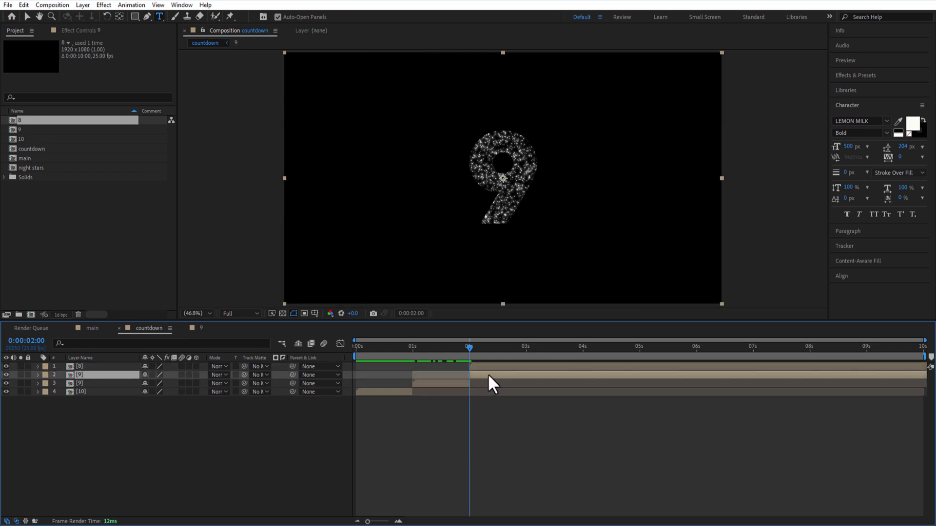
key("Delete")
Replace the text inside the 8 composition with 8
double_click(79, 366)
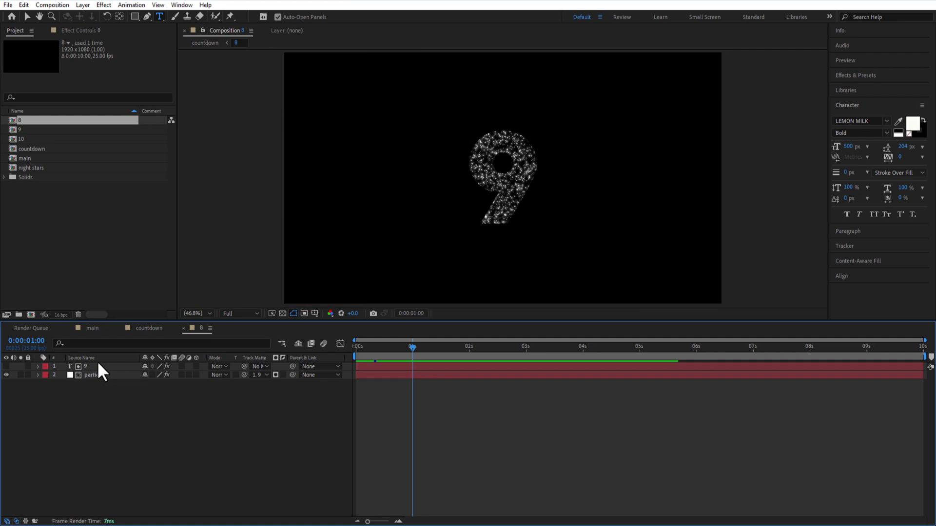
left_click(95, 366)
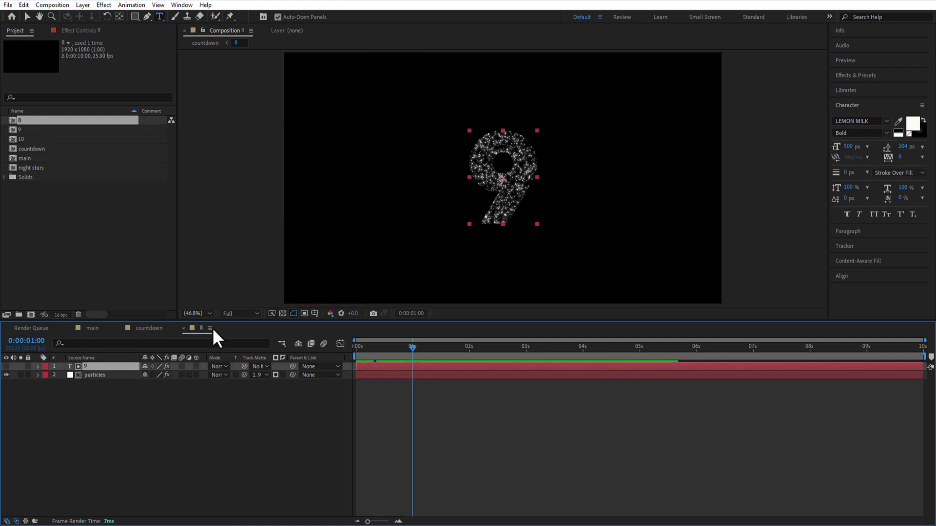
left_click(508, 192)
key("BackSpace")
type("8")
left_click(238, 427)
Split the 8 layer in the countdown composition at three seconds and delete the part after it
left_click(147, 328)
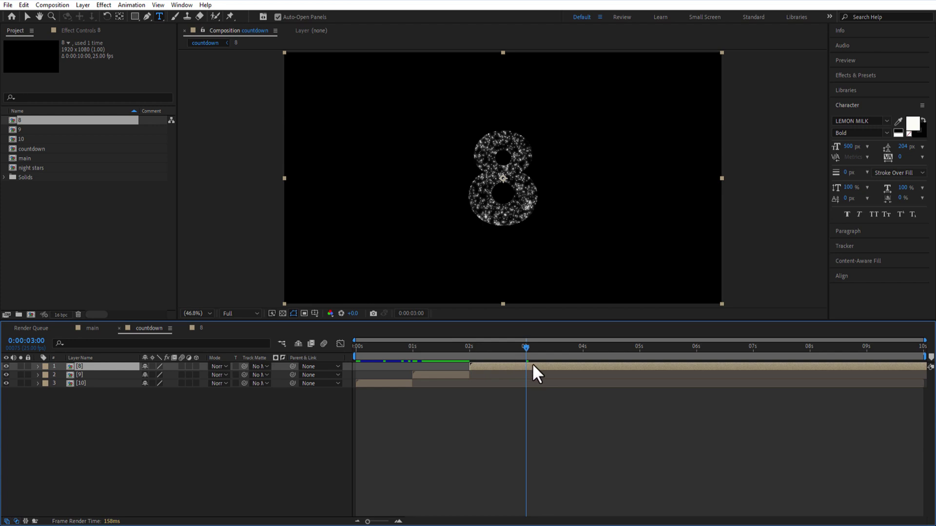
key("ctrl+shift+d")
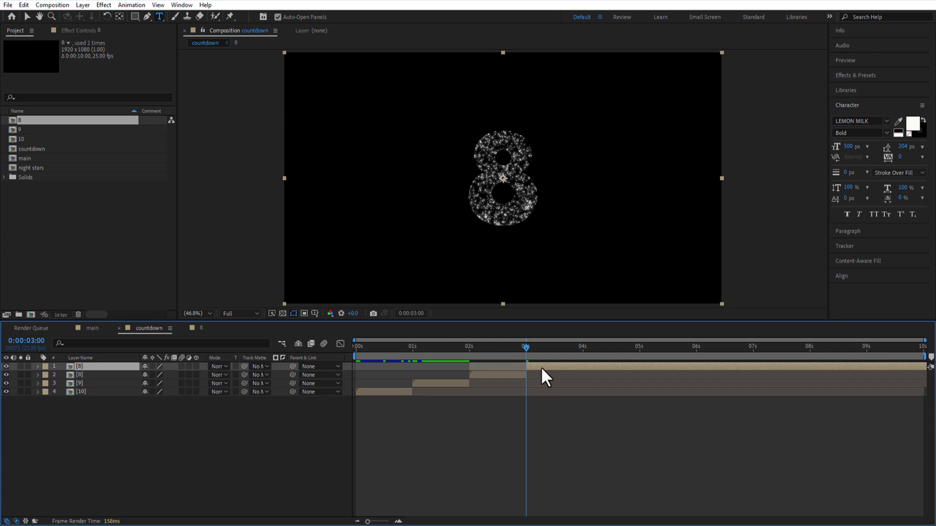
key("Delete")
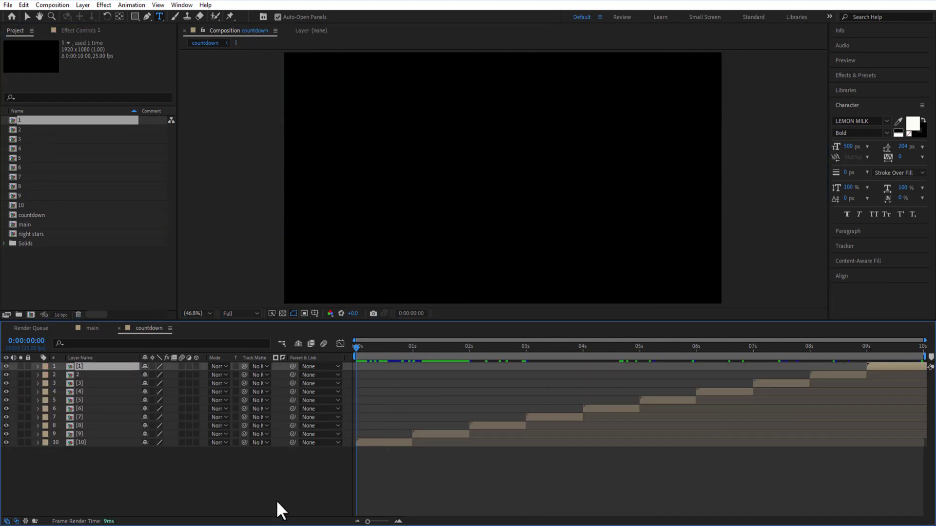
Add the countdown composition above the night stars layer in the main composition and preview the animation
left_click(91, 328)
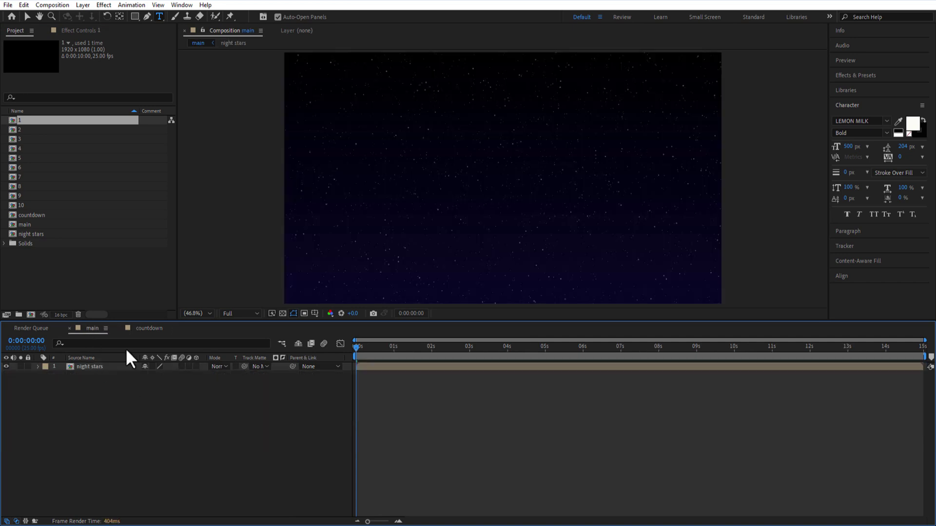
left_click(36, 272)
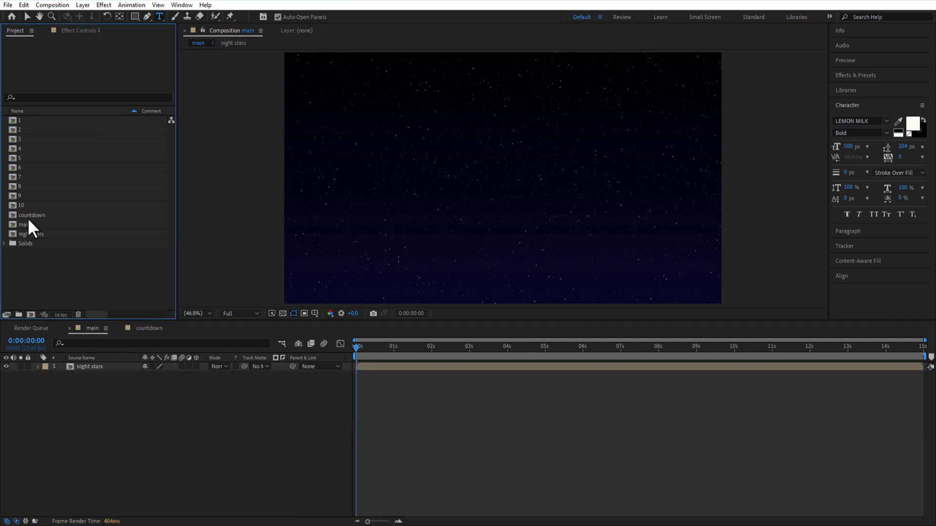
left_click(28, 215)
left_click(52, 224, "ctrl")
left_click_drag(51, 224, 82, 367)
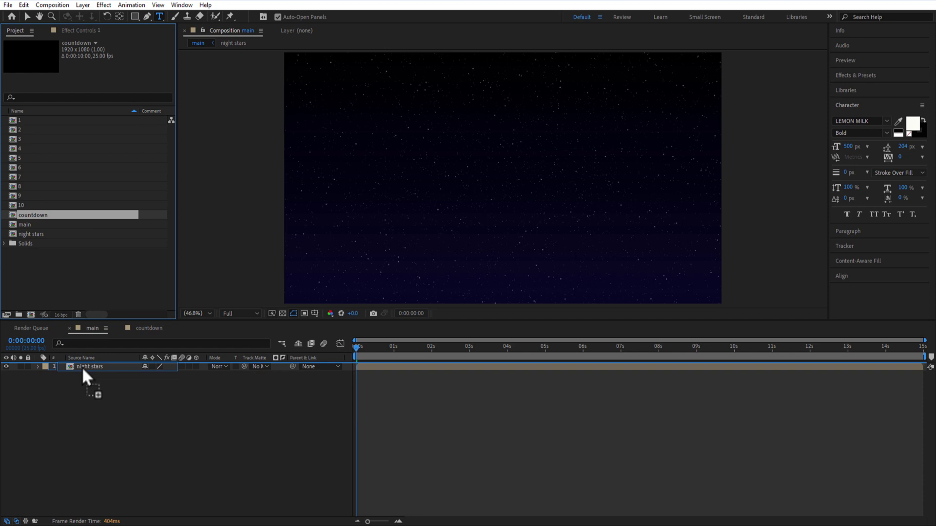
key("space")
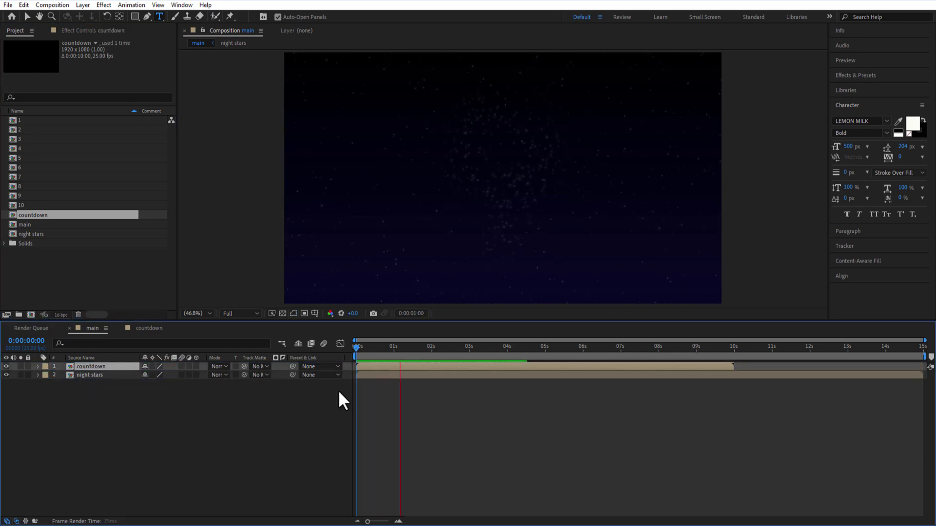
key("space")
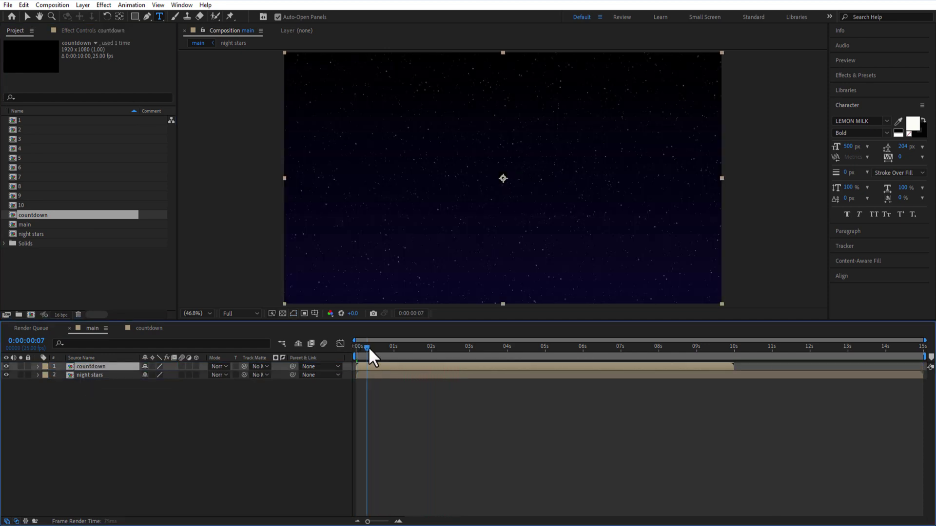
left_click(113, 399)
Create a new 1920x1080, 25 fps composition named text reveal with a duration of five seconds
left_click(36, 318)
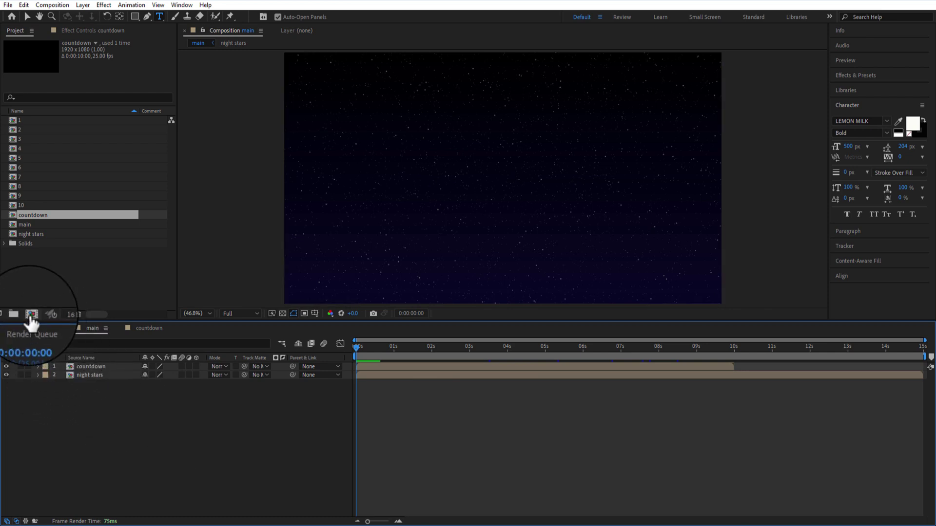
key("ctrl+n")
type("text reveal")
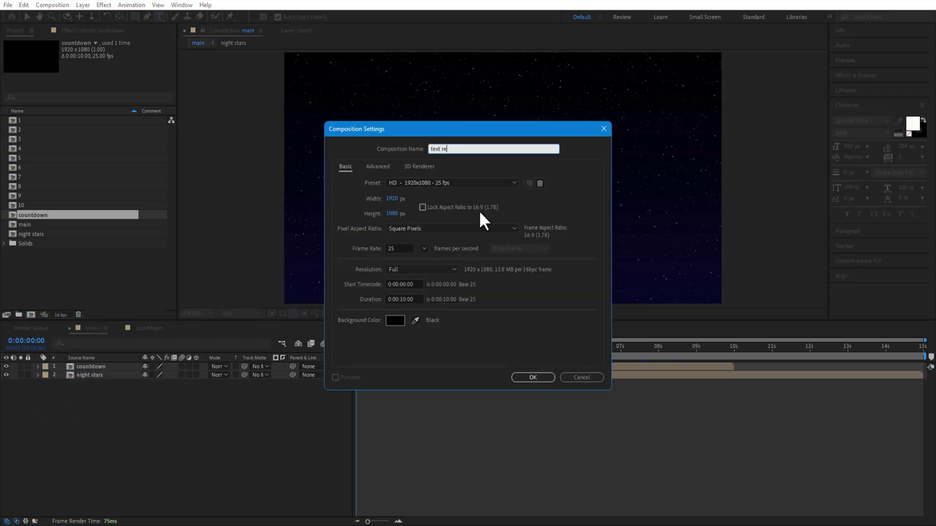
left_click(406, 299)
key("BackSpace")
key("BackSpace")
type("05")
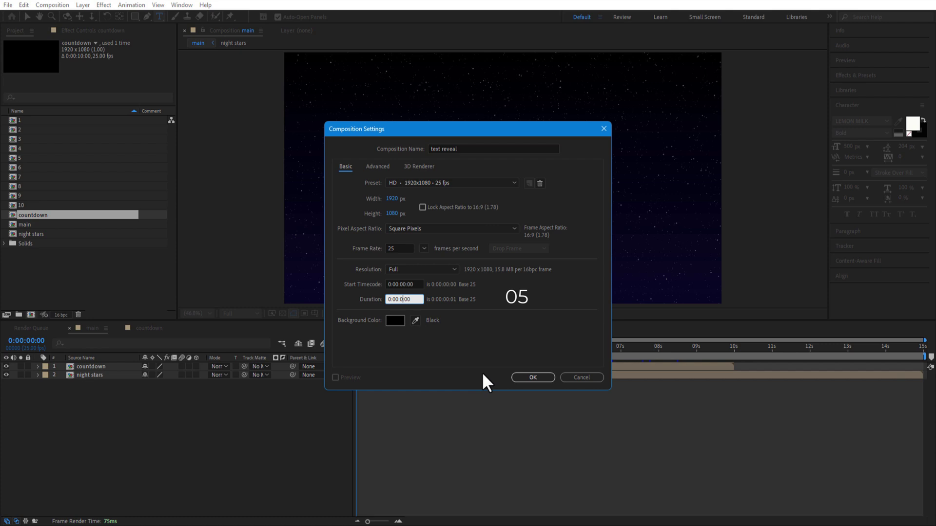
left_click(520, 379)
left_click(519, 376)
Create a white solid layer named explosions in the text reveal composition
right_click(137, 401)
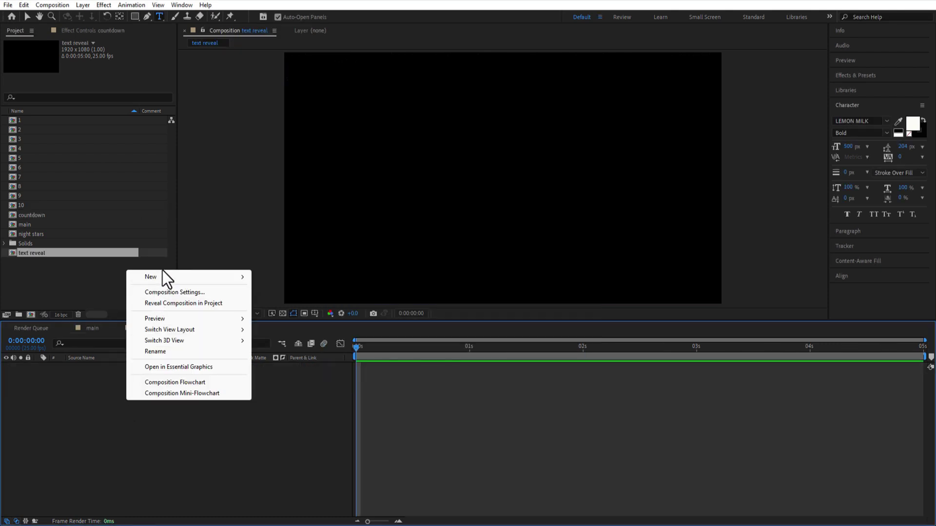
mouse_move(172, 277)
left_click(276, 303)
type("explosions")
key("Return")
Find the CC Particle Systems II effect and apply it to the explosions layer
left_click(868, 76)
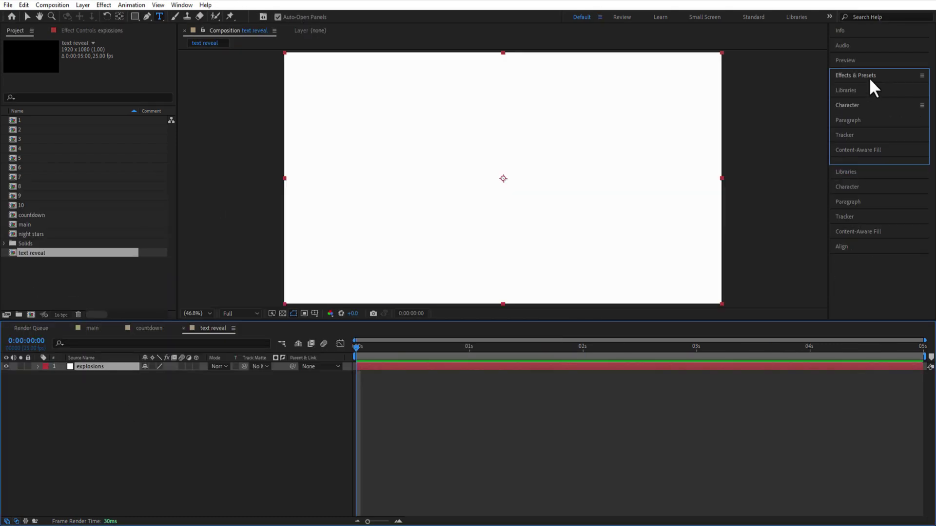
left_click(872, 88)
type("cc particle")
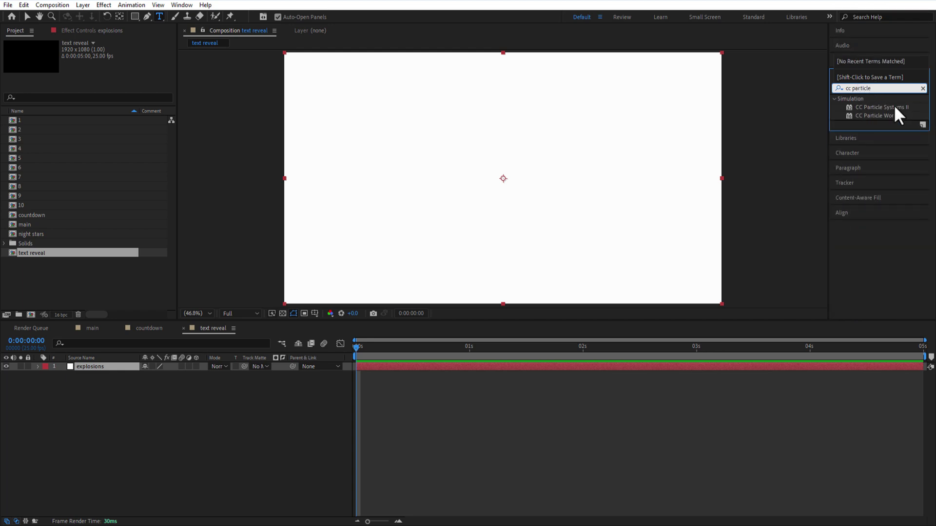
left_click_drag(893, 105, 110, 369)
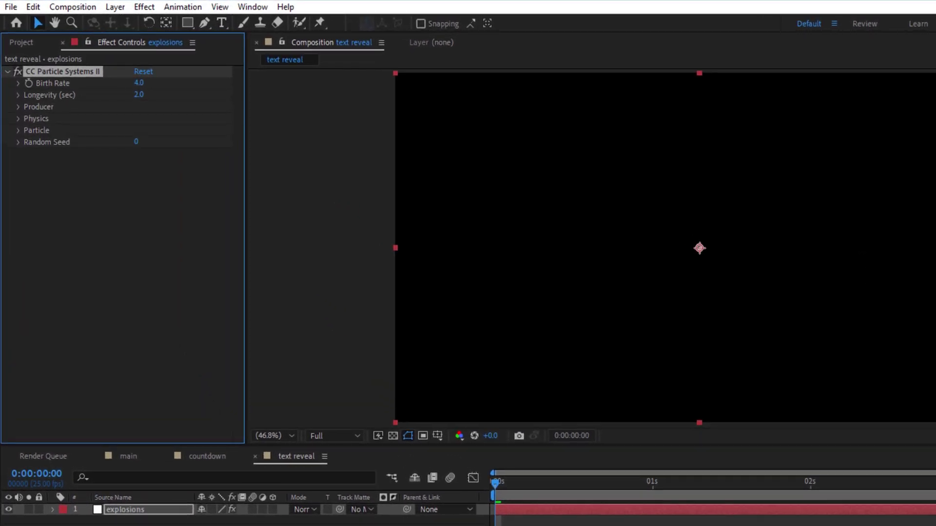
Set the particle effect's Birth Rate to 20 and its Longevity to 10 seconds
left_click(139, 83)
type("20")
key("Return")
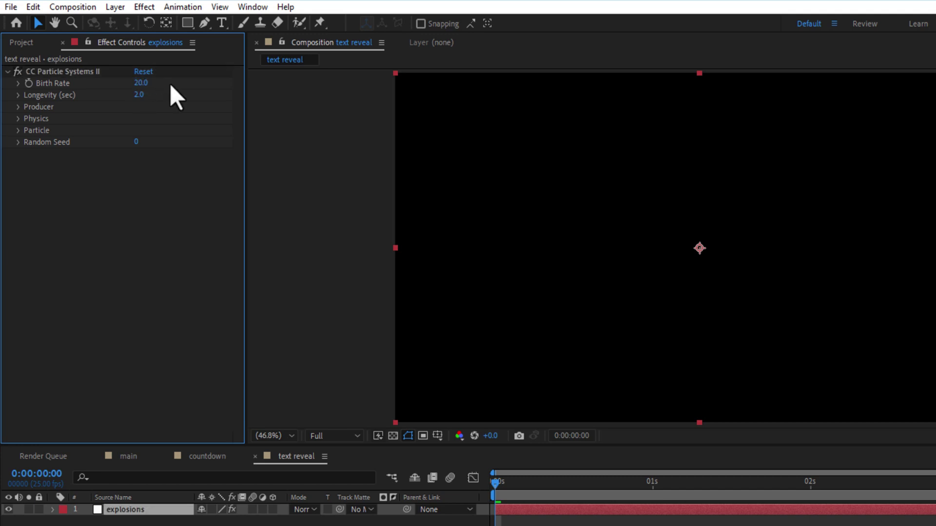
left_click(139, 94)
type("10")
key("Return")
Set the explosions layer's particle physics to Velocity 0.5, Resistance 15 and Gravity 0
left_click(18, 118)
left_click(139, 142)
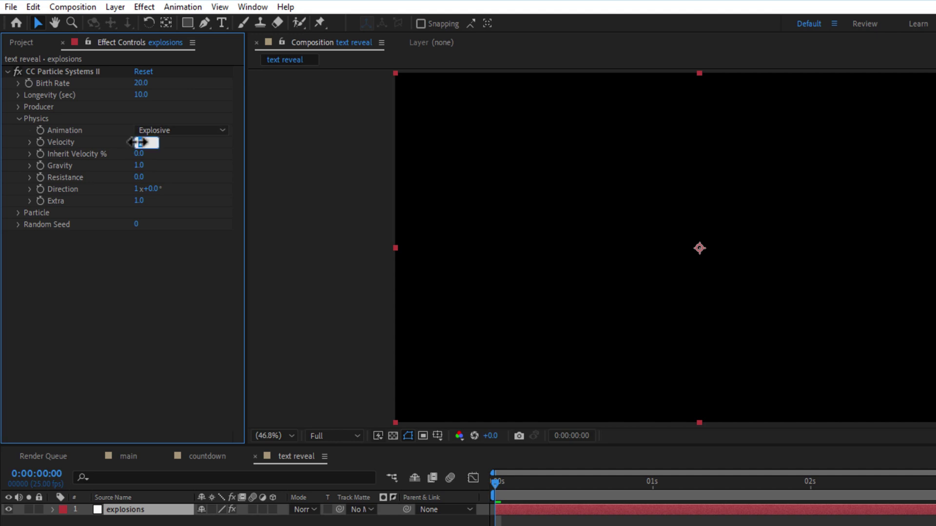
type("0.5")
key("Return")
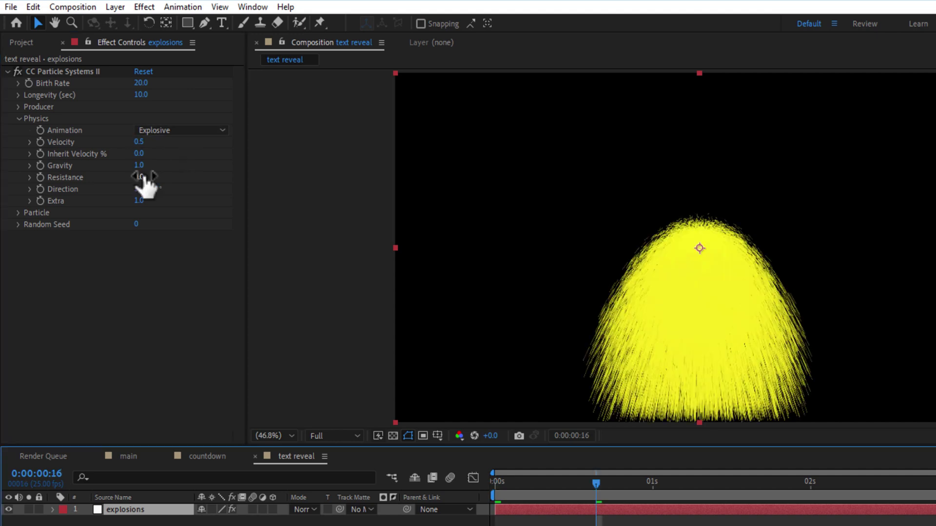
left_click(139, 177)
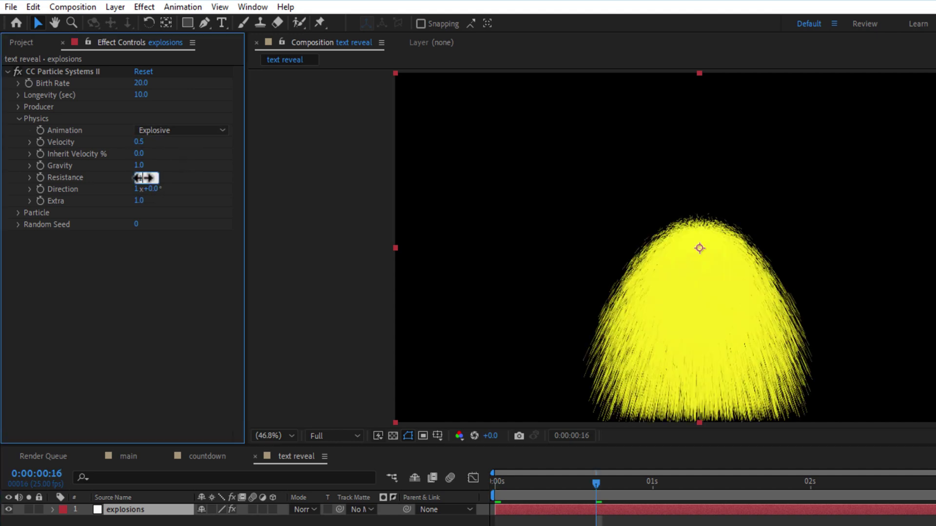
type("15")
key("Return")
left_click(139, 165)
type("0")
key("Return")
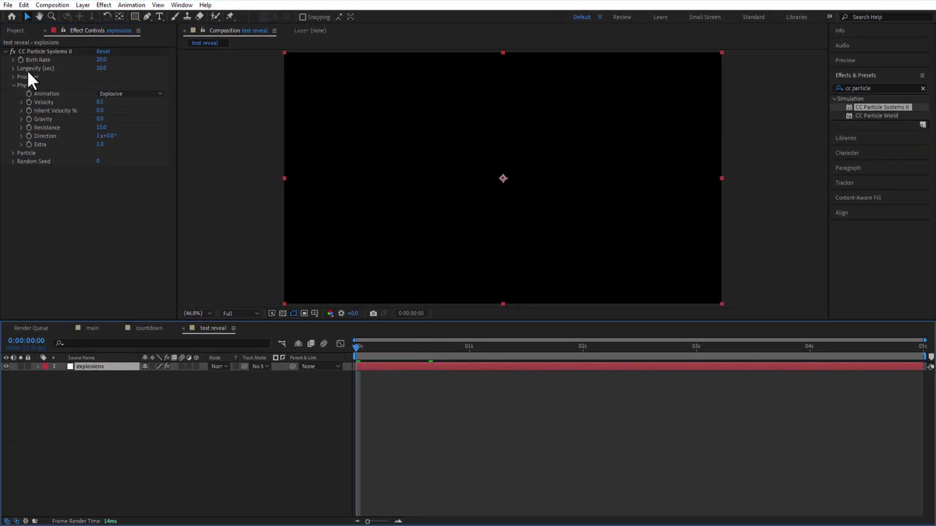
Keyframe the explosions' Birth Rate at the first frame and lower it with a second keyframe a couple of frames in
left_click(20, 59)
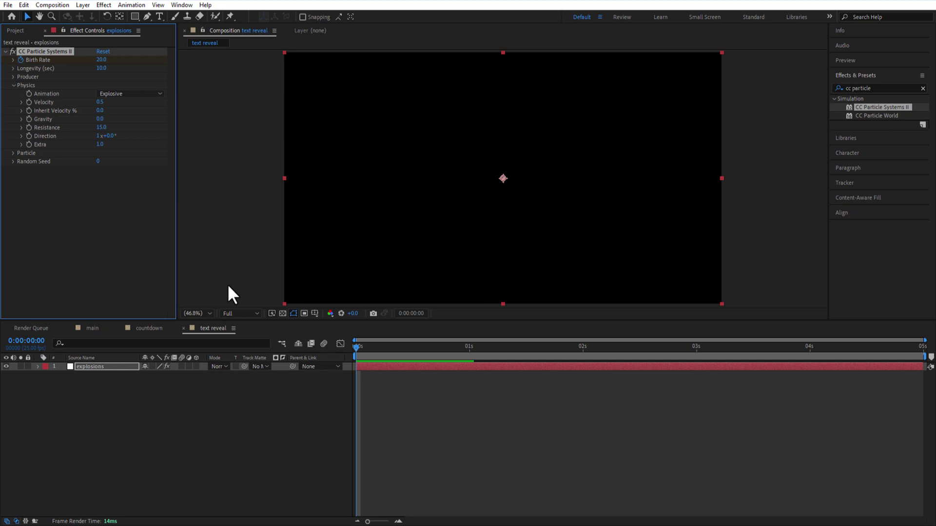
left_click_drag(358, 346, 371, 352)
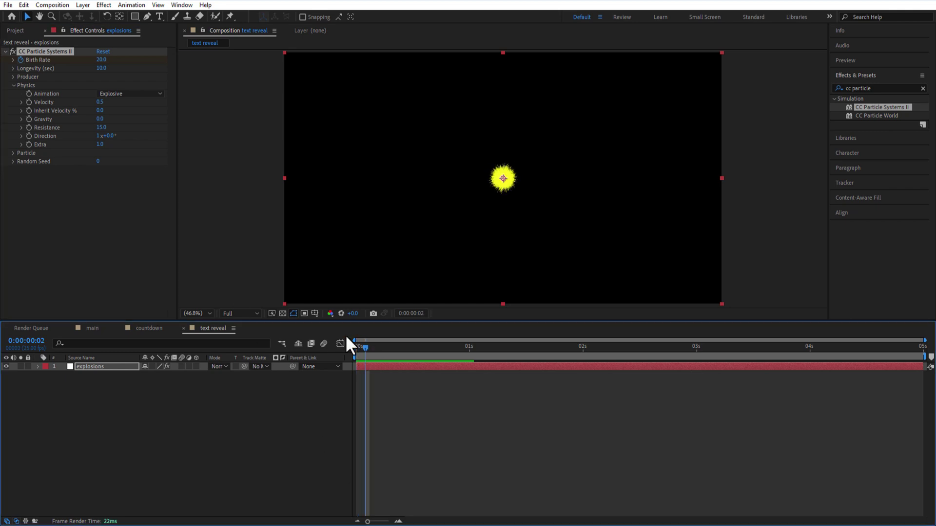
left_click_drag(102, 60, 4, 79)
Duplicate the explosions layer and name the copy explosions 2
left_click(111, 367)
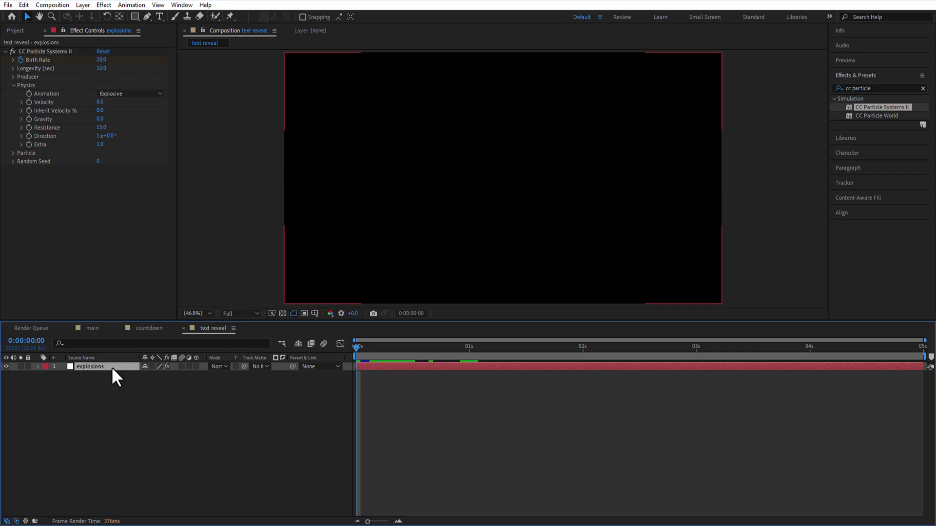
key("Home")
key("ctrl+d")
right_click(99, 369)
left_click(109, 366)
left_click(108, 367)
type("2")
left_click(124, 431)
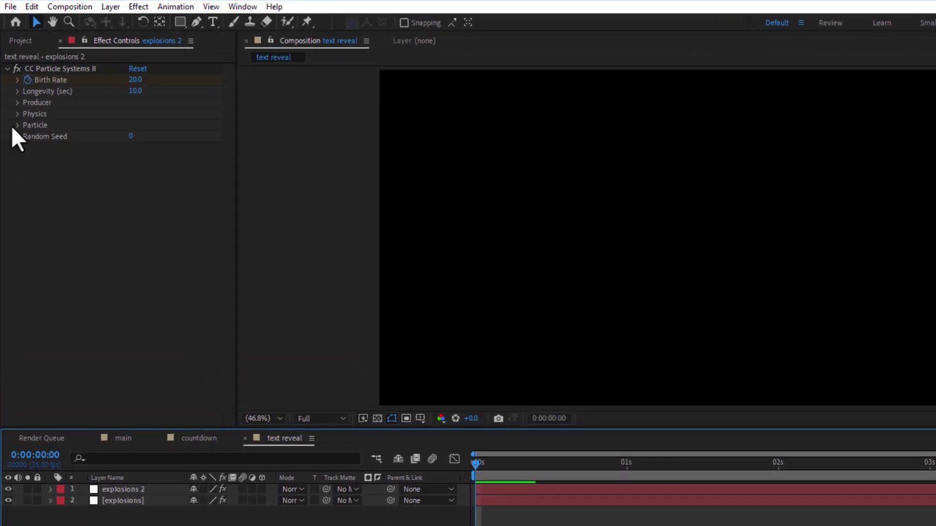
Set the explosions 2 particles to the Star type with Birth Size 0.05 and Death Size 0.01
left_click(18, 125)
left_click(154, 139)
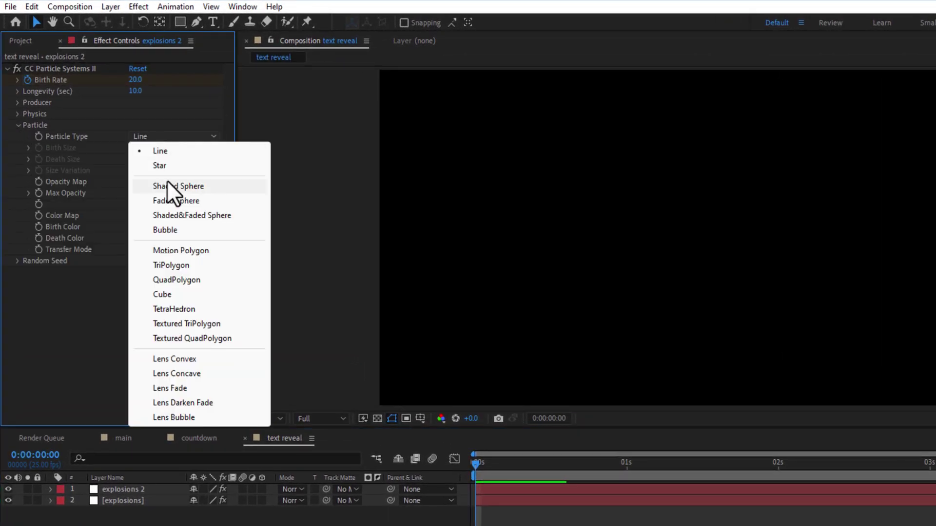
left_click(153, 206)
left_click(138, 147)
type("0.0")
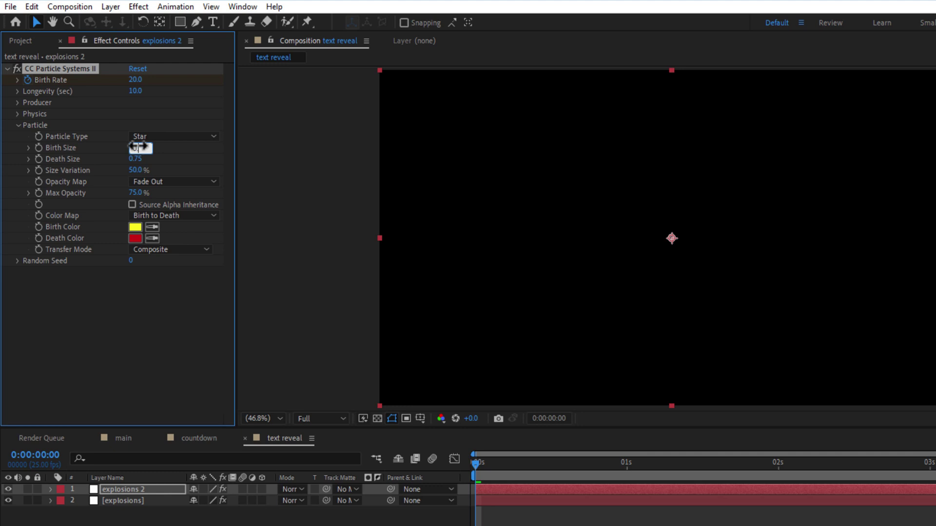
type("5")
left_click(169, 150)
left_click(133, 159)
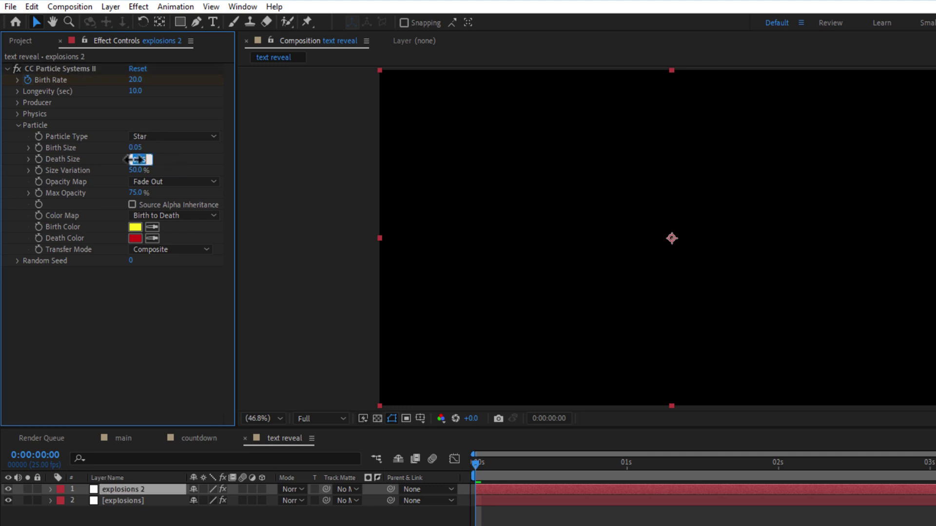
type("0.01")
key("Return")
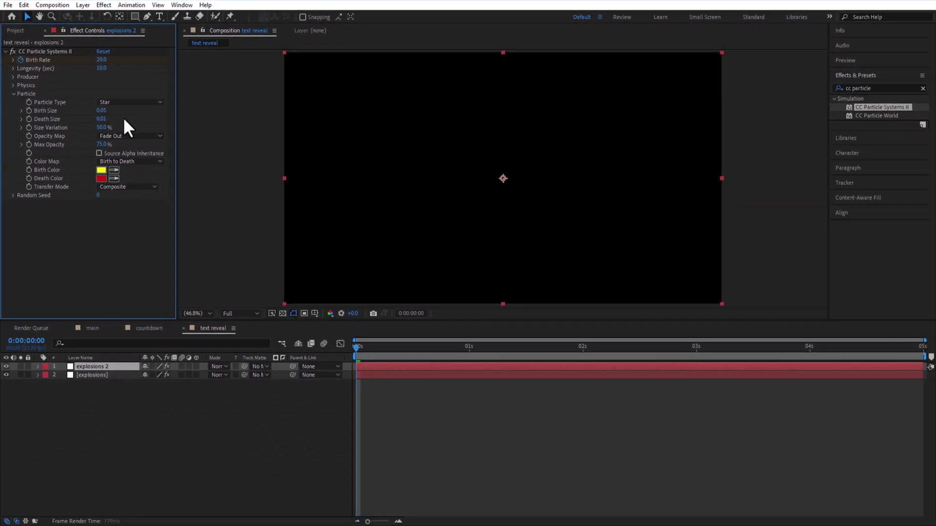
Pre-compose both explosions layers into a new composition named fire crackers
left_click(116, 437)
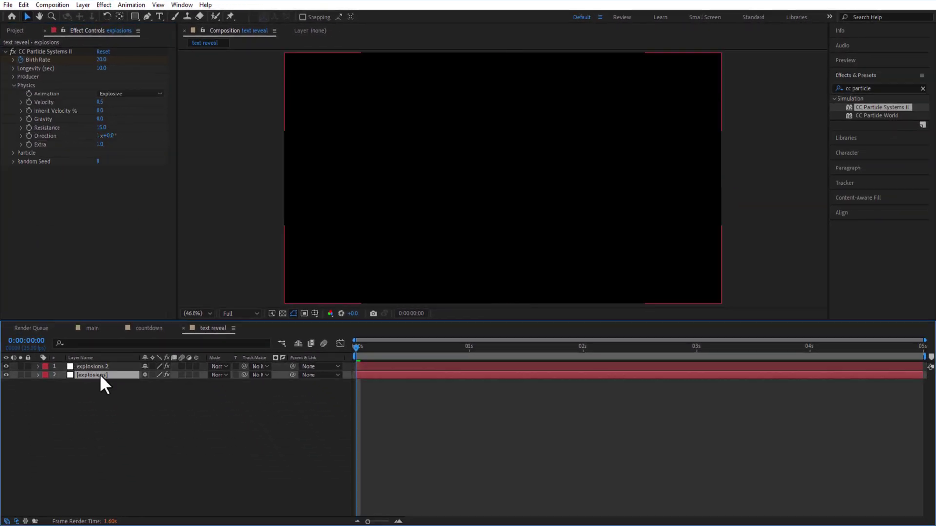
left_click(114, 428, "shift")
right_click(116, 427)
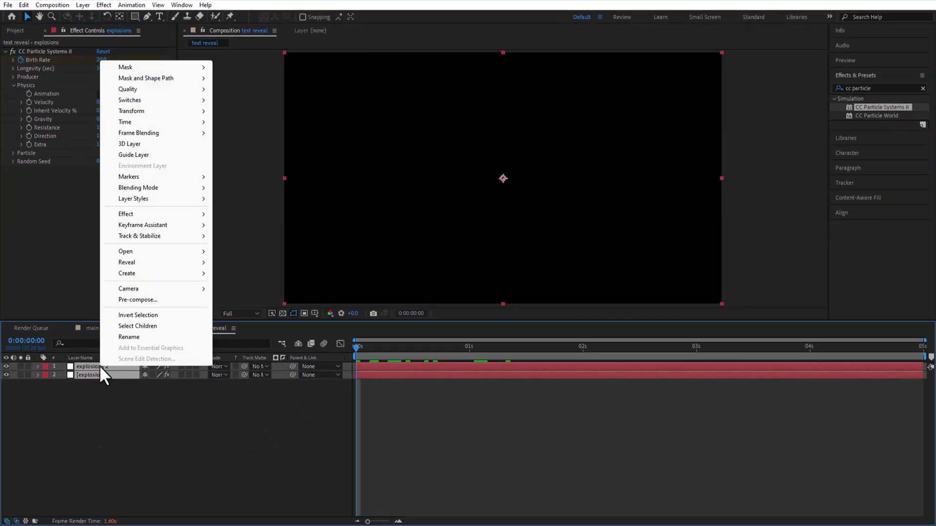
left_click(141, 300)
type("eire crackers")
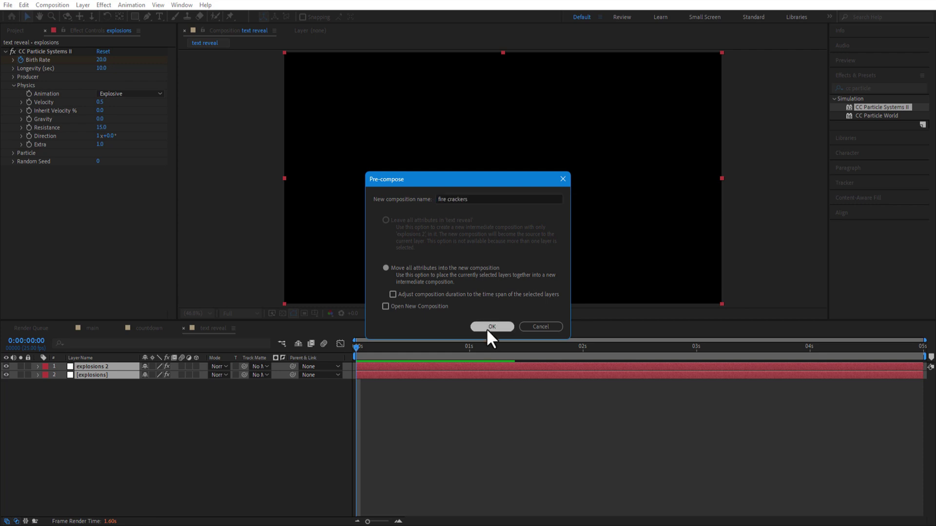
left_click(492, 327)
Create a white solid layer named text in the text reveal composition
right_click(104, 410)
mouse_move(153, 290)
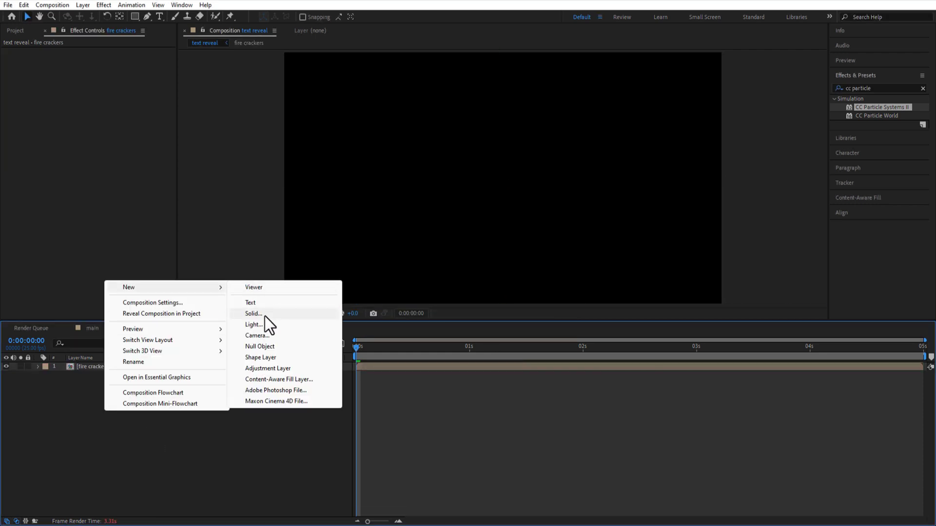
left_click(264, 315)
type("text")
key("Return")
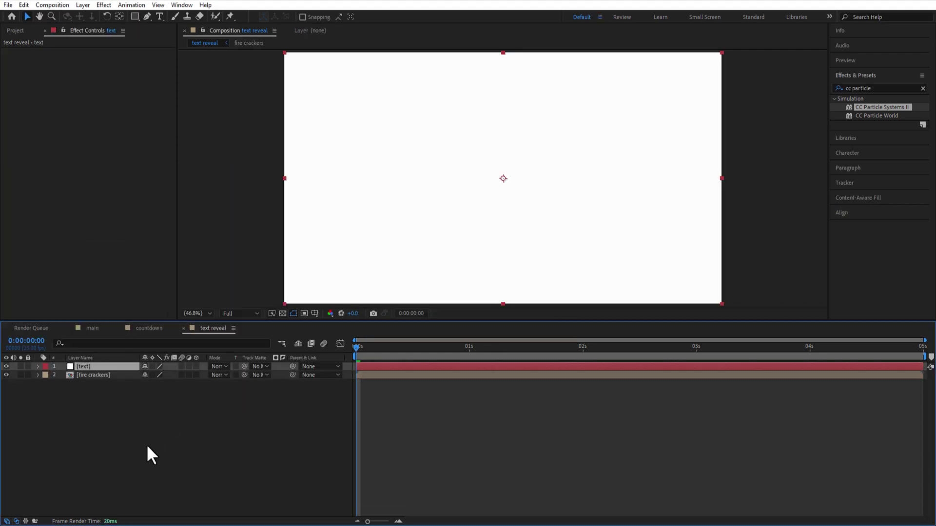
Apply CC Particle Systems II to the text solid and set its Birth Rate to 100
left_click_drag(873, 108, 108, 370)
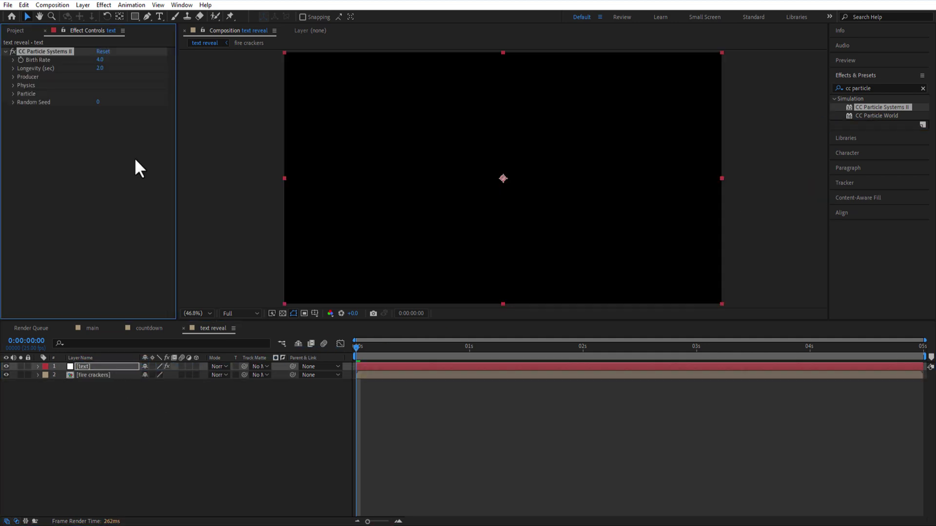
left_click(104, 59)
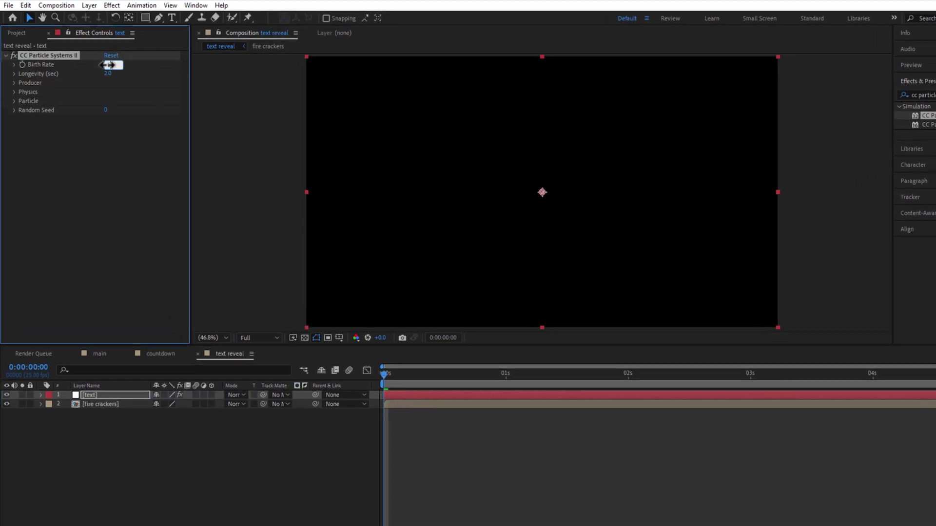
type("100")
key("Return")
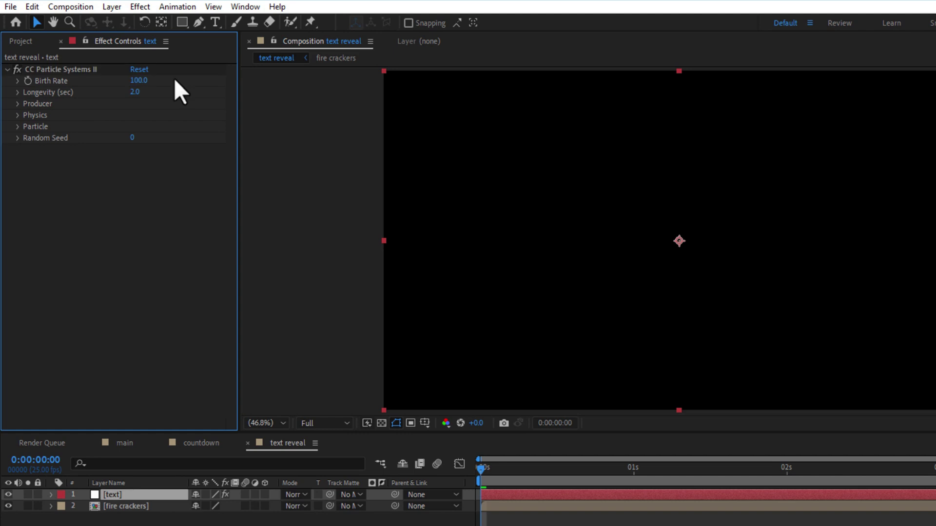
Set the text layer's particles to Shaded&Faded Sphere with Birth Size 0.03 and Death Size 0.01
left_click(17, 127)
left_click(177, 138)
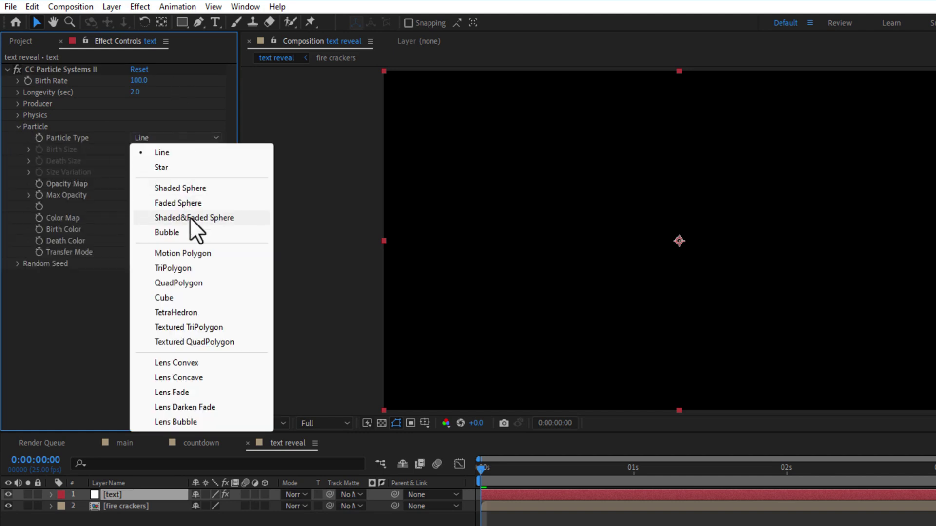
key("Escape")
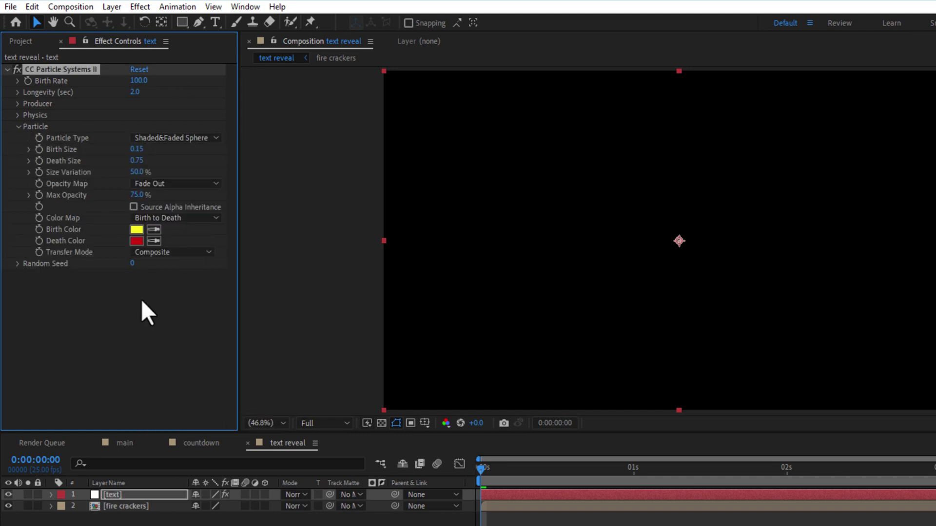
left_click(136, 149)
type("0.03")
left_click(138, 161)
type("0.01")
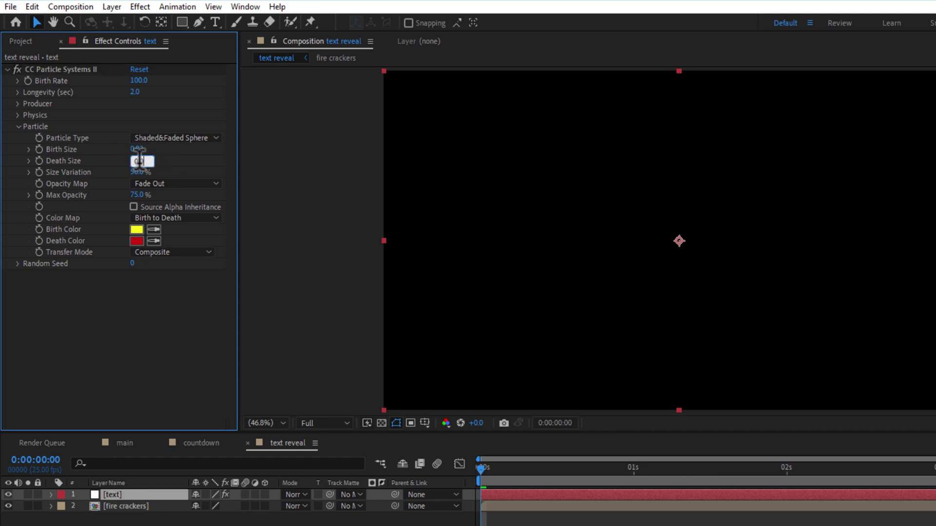
key("Return")
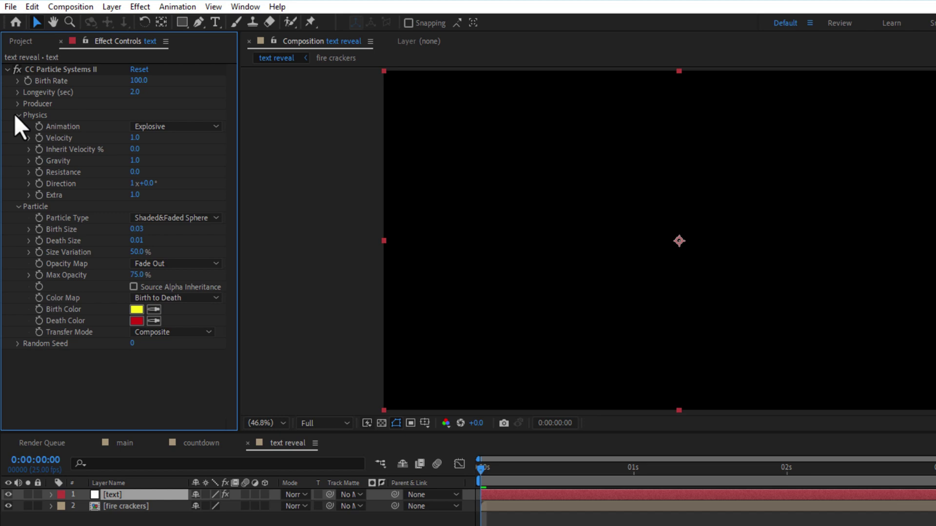
Set the text layer's particle Velocity to 0 and the producer's Radius X and Radius Y to 50
left_click(138, 139)
left_click(17, 103)
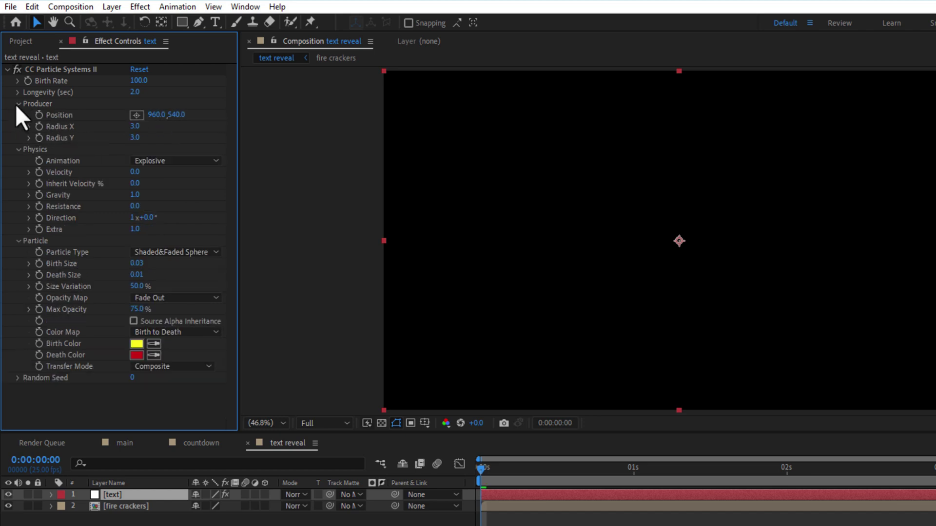
left_click(135, 126)
left_click(133, 138)
type("50")
left_click(173, 141)
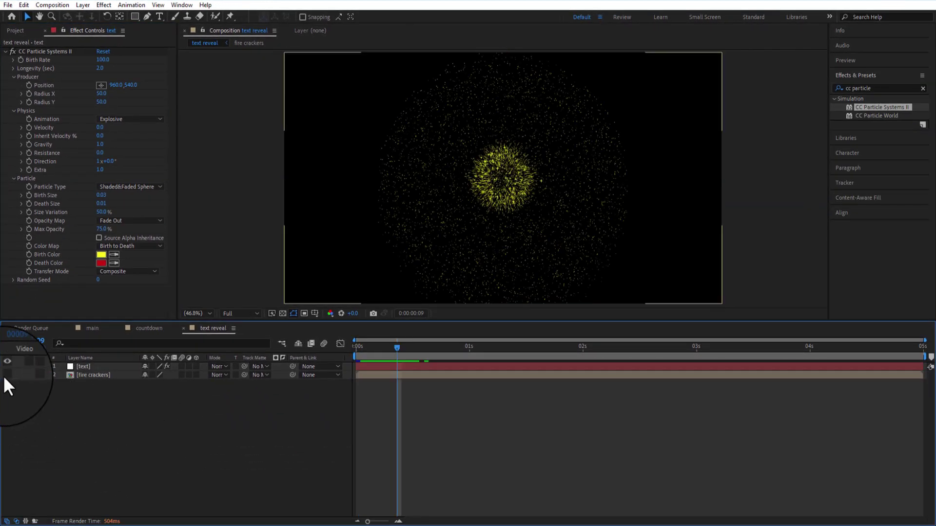
Hide the fire crackers layer and pre-compose the text solid into a composition named text reveal
left_click(6, 375)
left_click(97, 365)
right_click(97, 363)
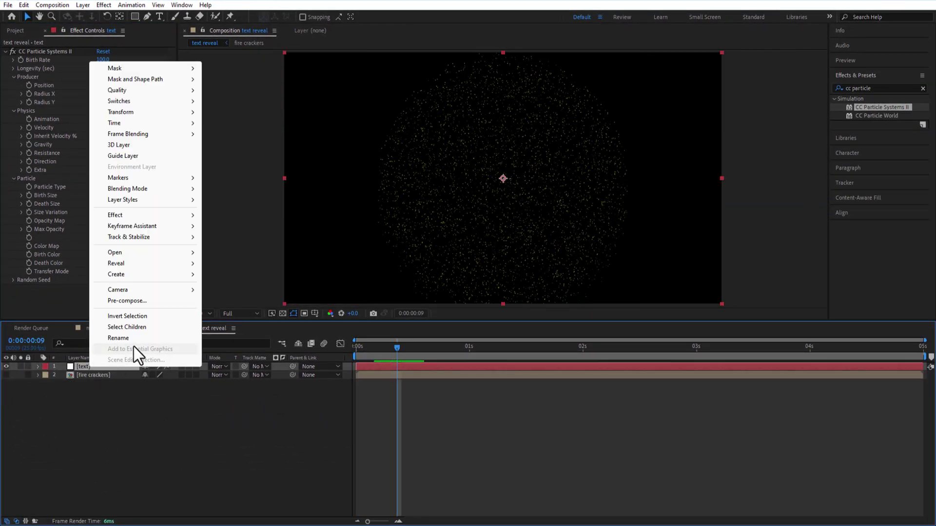
left_click(127, 301)
double_click(469, 199)
key("BackSpace")
key("BackSpace")
key("BackSpace")
key("BackSpace")
key("BackSpace")
key("BackSpace")
type("reveal")
left_click(490, 327)
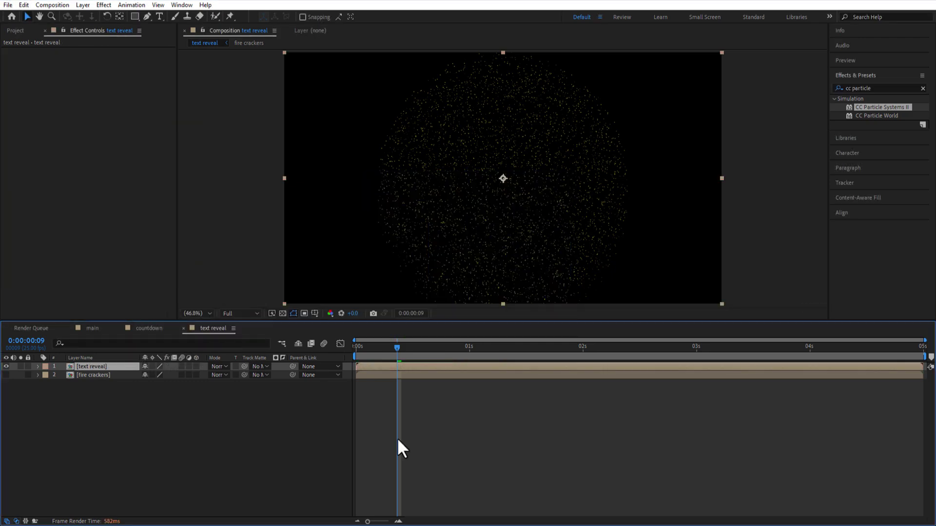
Add centred white text layers reading 2024 in LEMON MILK Bold at 250 px and HAPPY NEW YEAR below it at 110 px
left_click(397, 438)
left_click(160, 15)
left_click(161, 15)
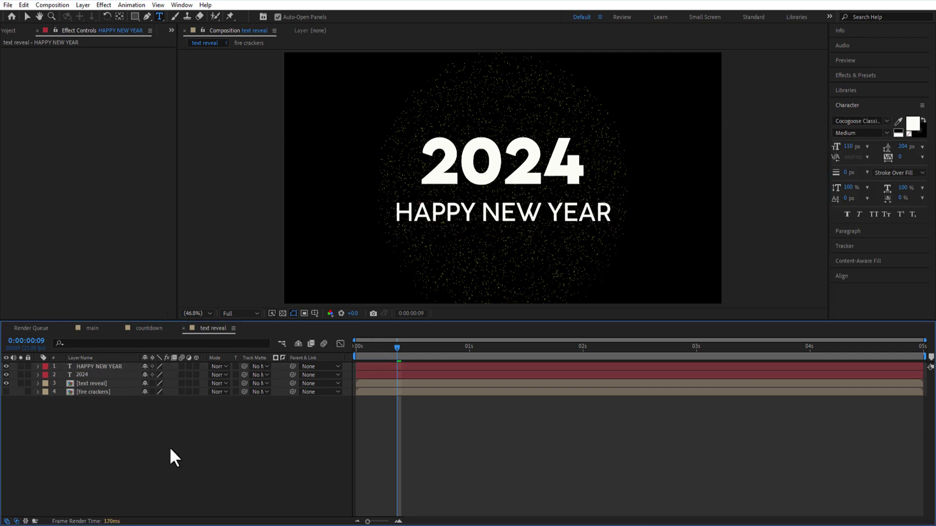
Pre-compose the 2024 text layer into a composition named 2024
left_click(92, 375)
right_click(84, 375)
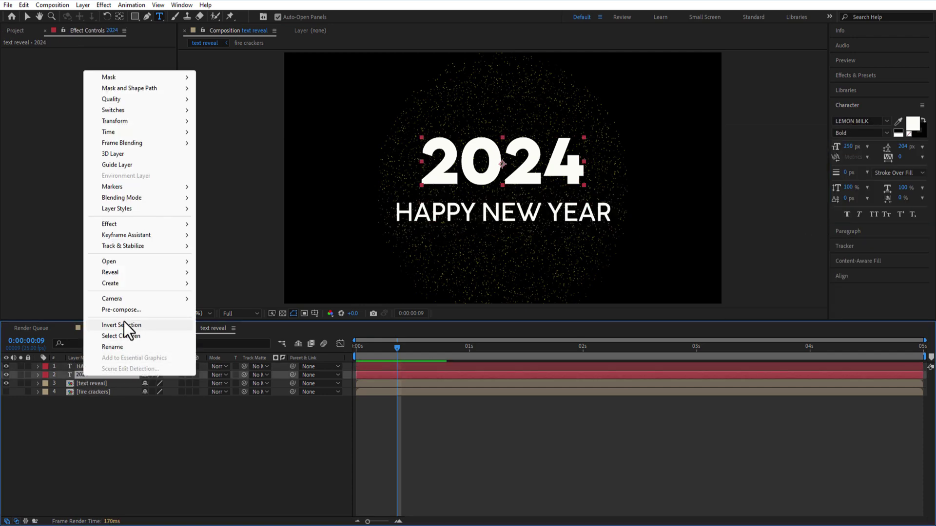
left_click(125, 310)
left_click(486, 198)
key("BackSpace")
key("BackSpace")
key("BackSpace")
key("BackSpace")
key("BackSpace")
key("BackSpace")
key("BackSpace")
left_click(490, 325)
Pre-compose the HAPPY NEW YEAR text layer into a composition named HAPPY NEW YEAR
right_click(103, 365)
left_click(140, 297)
left_click(514, 198)
key("BackSpace")
key("BackSpace")
key("BackSpace")
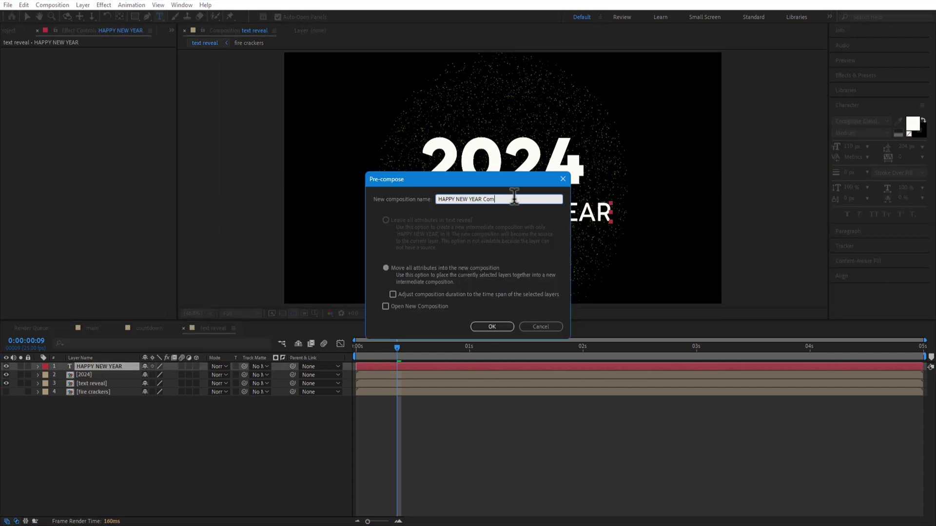
key("BackSpace")
key("BackSpace")
key("BackSpace")
key("BackSpace")
left_click(492, 326)
left_click(96, 375)
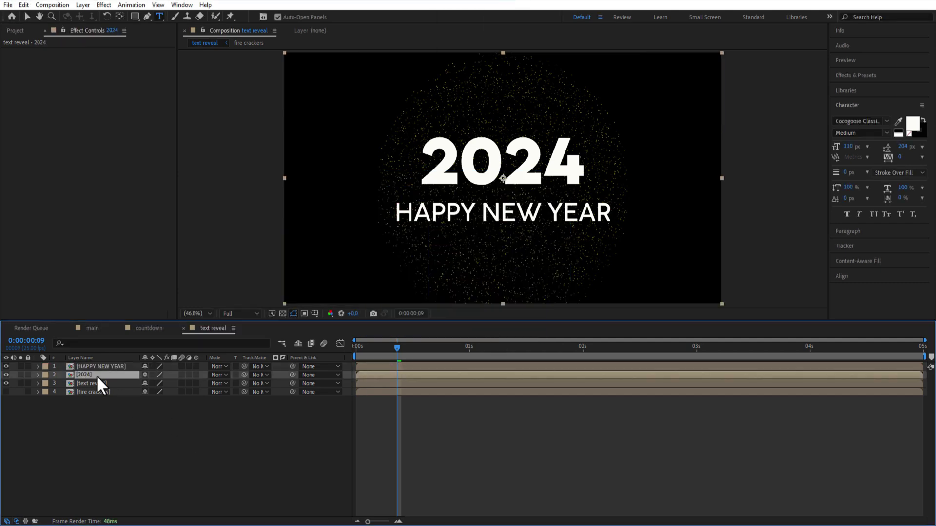
left_click(194, 429)
Duplicate the nested text reveal layer and name the two copies text reveal 1 and text reveal 2
left_click(93, 383)
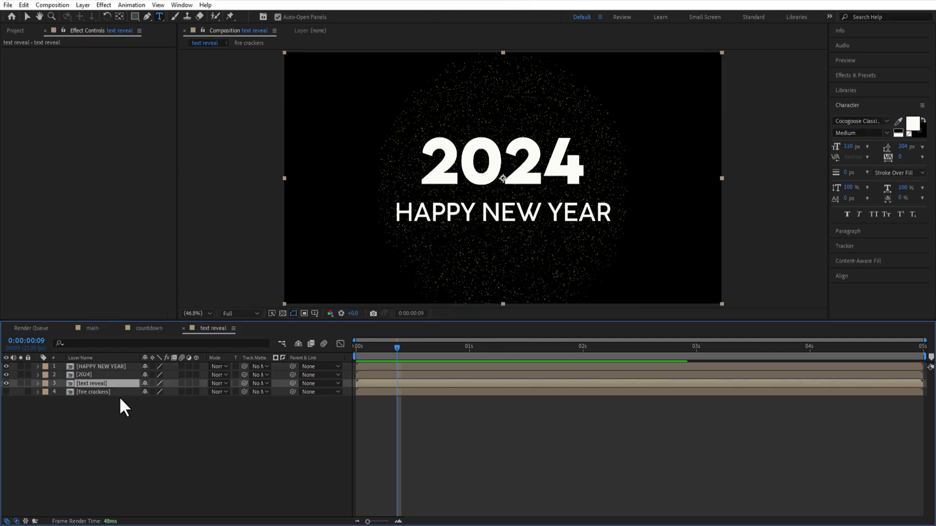
key("ctrl+d")
right_click(101, 392)
left_click(128, 363)
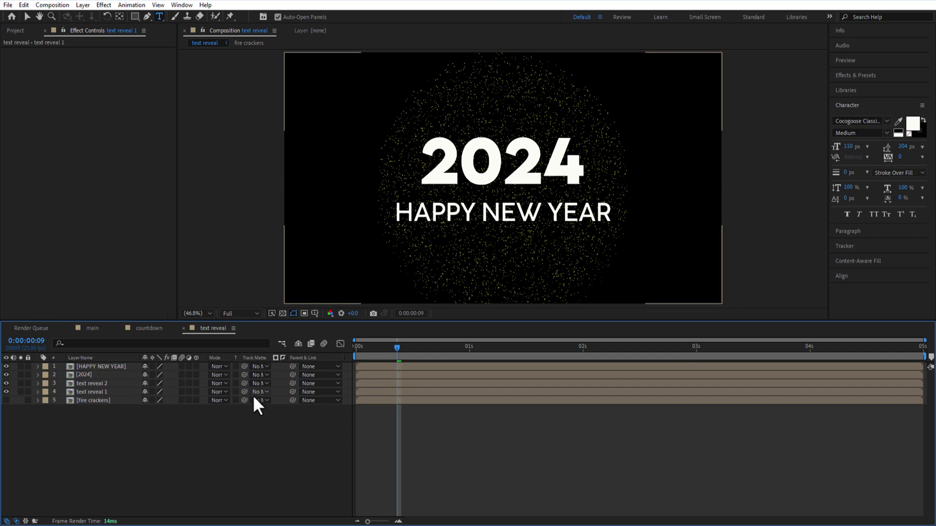
Set the 2024 layer as the track matte of text reveal 1 and HAPPY NEW YEAR as the matte of text reveal 2
left_click(255, 399)
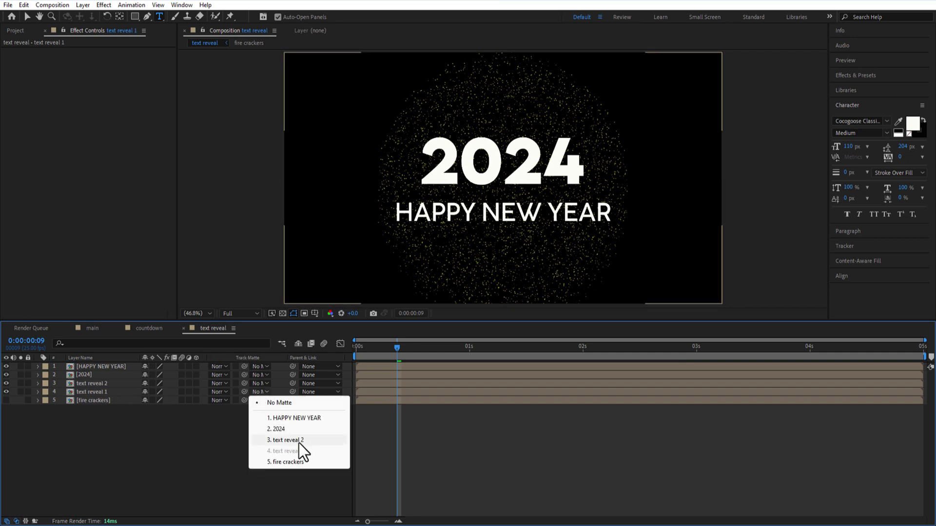
left_click(285, 431)
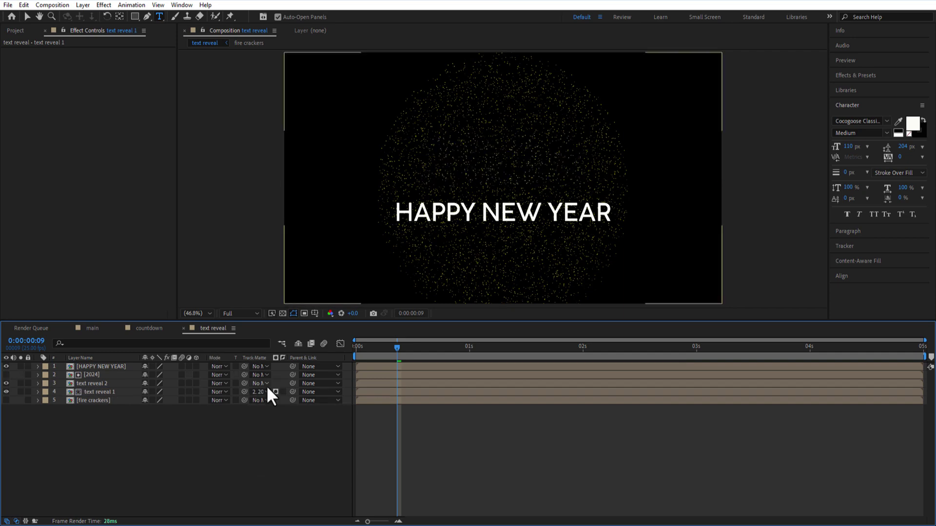
left_click(262, 388)
left_click(277, 410)
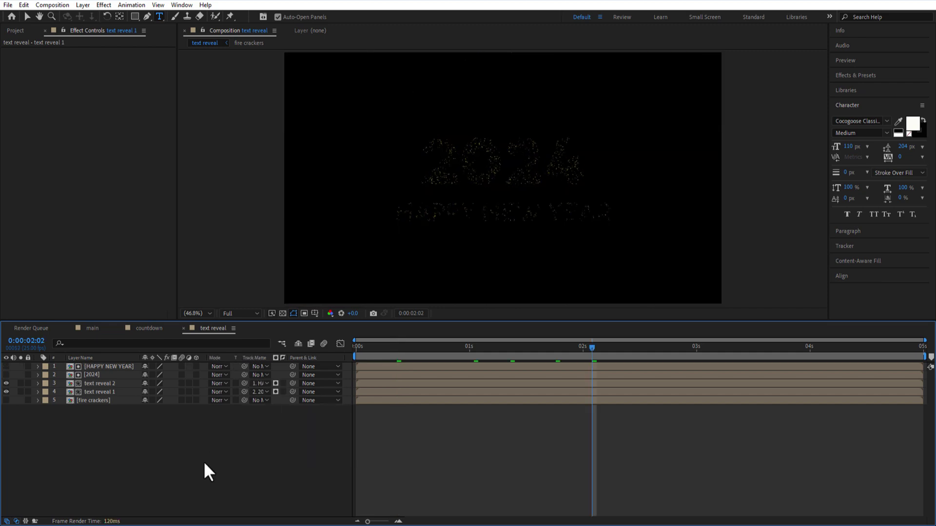
Apply the Stylize Glow effect to the text reveal 1 layer and duplicate it once
left_click(853, 75)
type("glow")
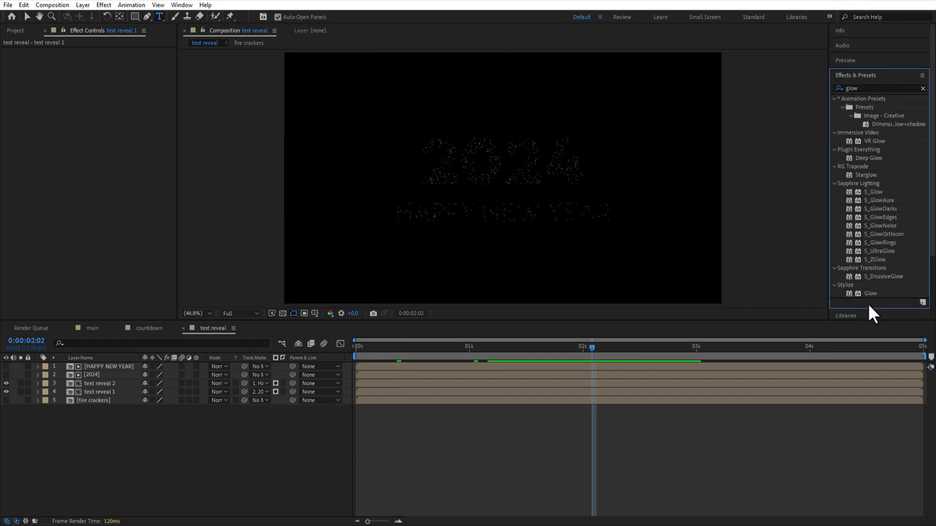
left_click_drag(831, 316, 96, 393)
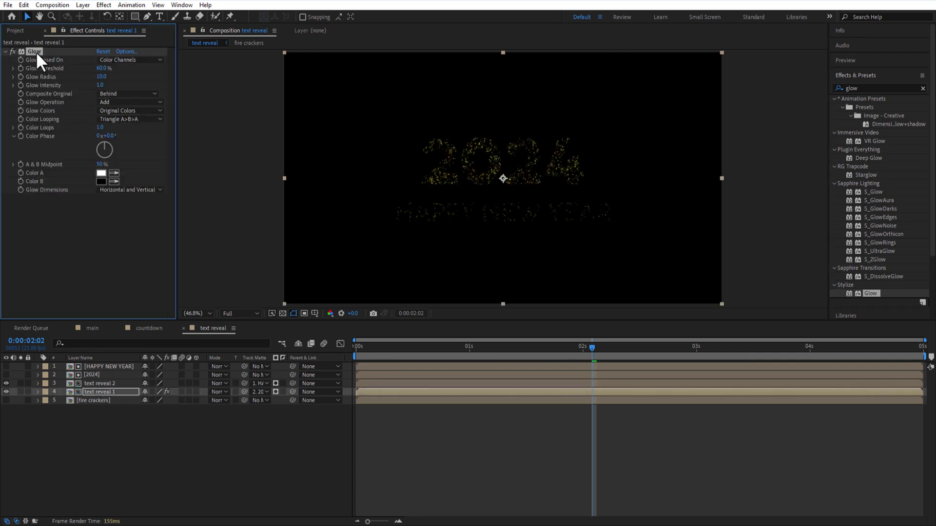
key("ctrl+d")
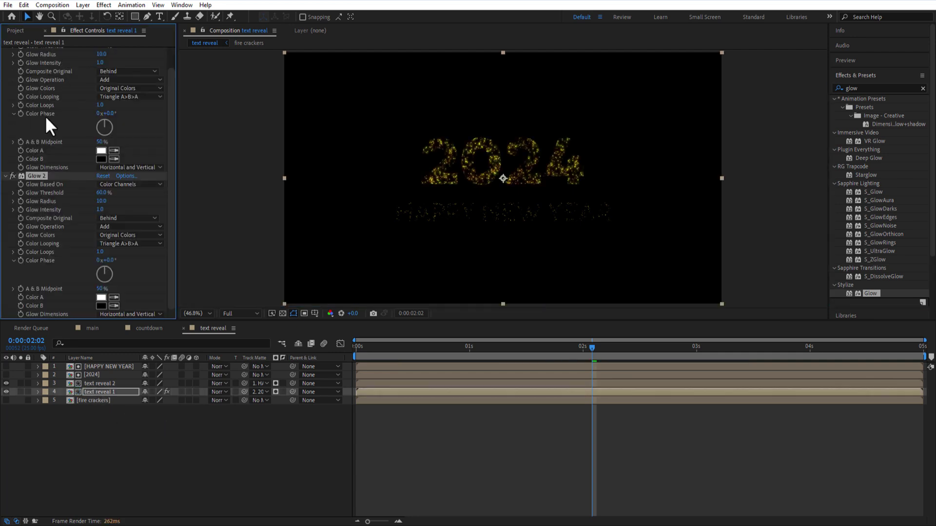
Copy both Glow effects from text reveal 1 to the text reveal 2 layer
scroll(45, 115, "up", 2)
left_click(5, 51)
left_click(5, 60)
left_click(36, 53, "ctrl")
key("ctrl+c")
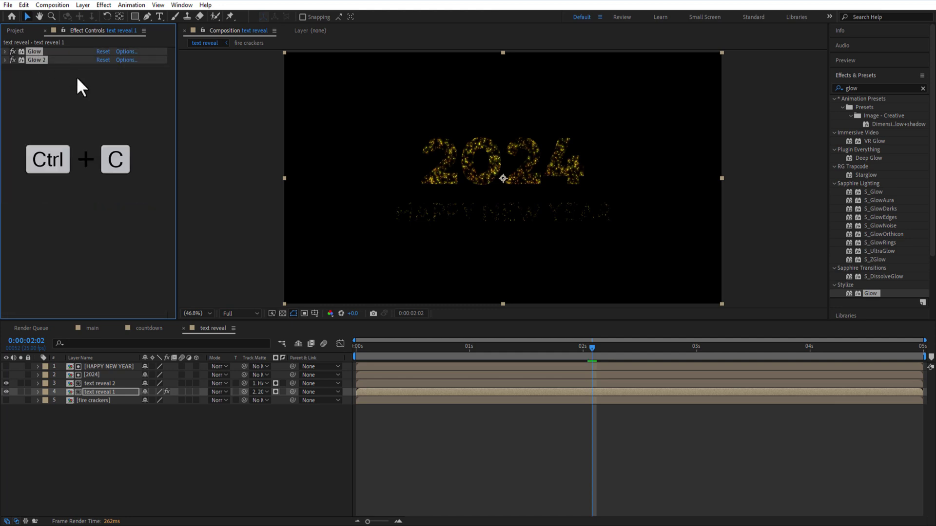
left_click(95, 384)
key("ctrl+v")
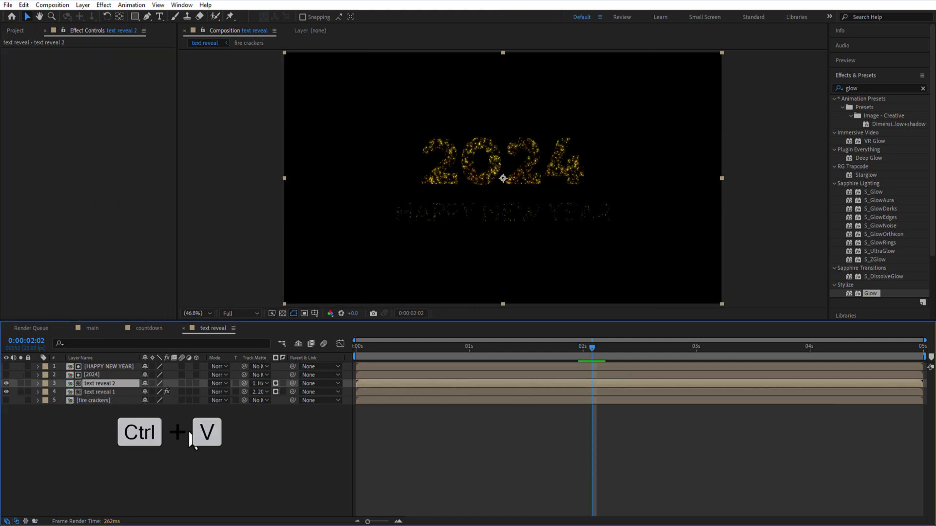
Set the blending mode of both text reveal layers to Screen and make the fire crackers layer visible
left_click(218, 384)
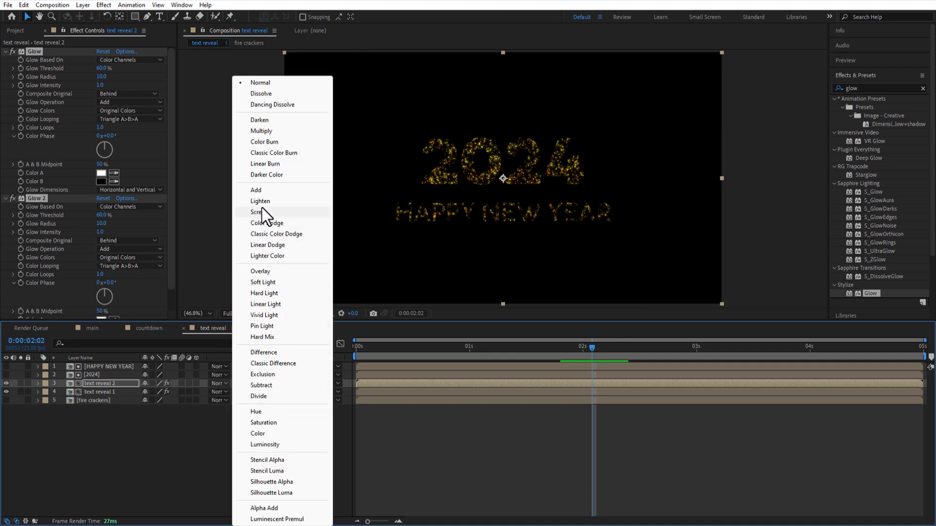
left_click(262, 212)
left_click(224, 391)
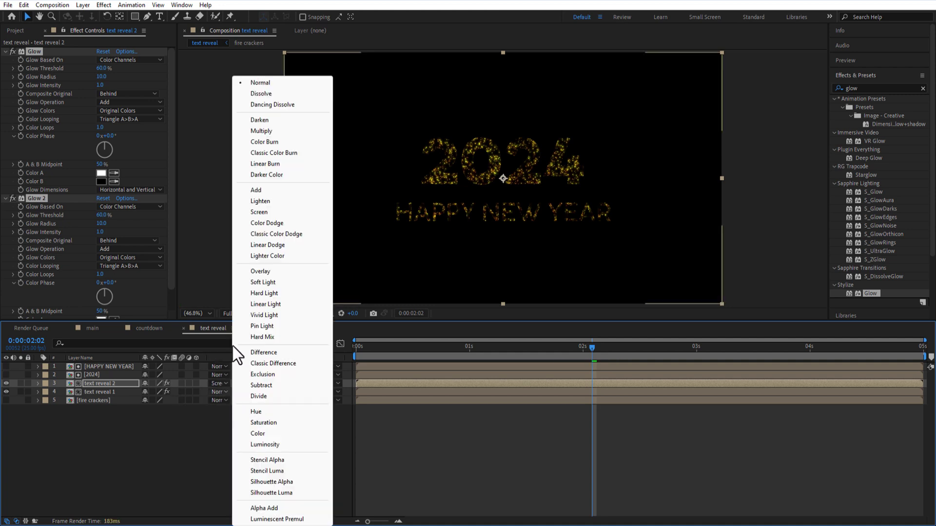
left_click(261, 213)
left_click(7, 400)
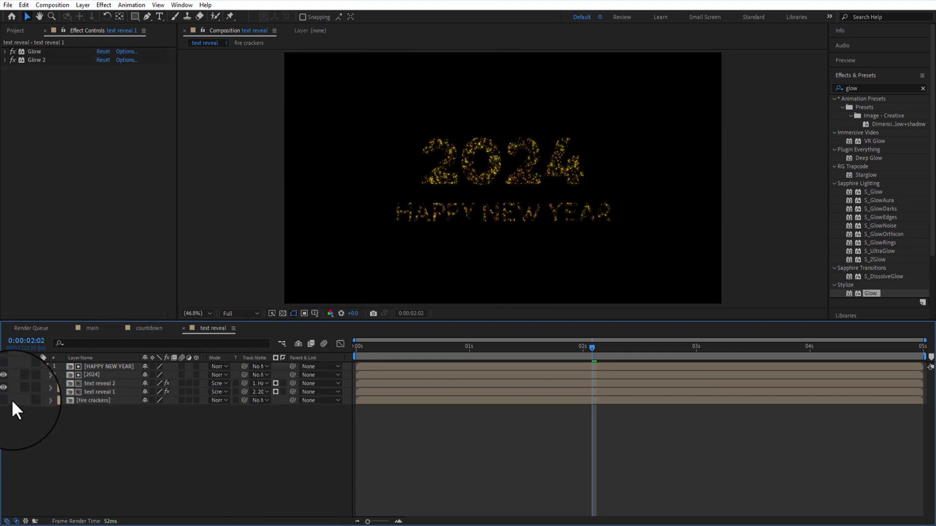
Pre-compose the two text reveal layers with the 2024 and HAPPY NEW YEAR mattes into a composition named text
left_click(98, 391)
left_click(95, 383, "ctrl")
left_click(92, 374, "ctrl")
left_click(92, 365, "ctrl")
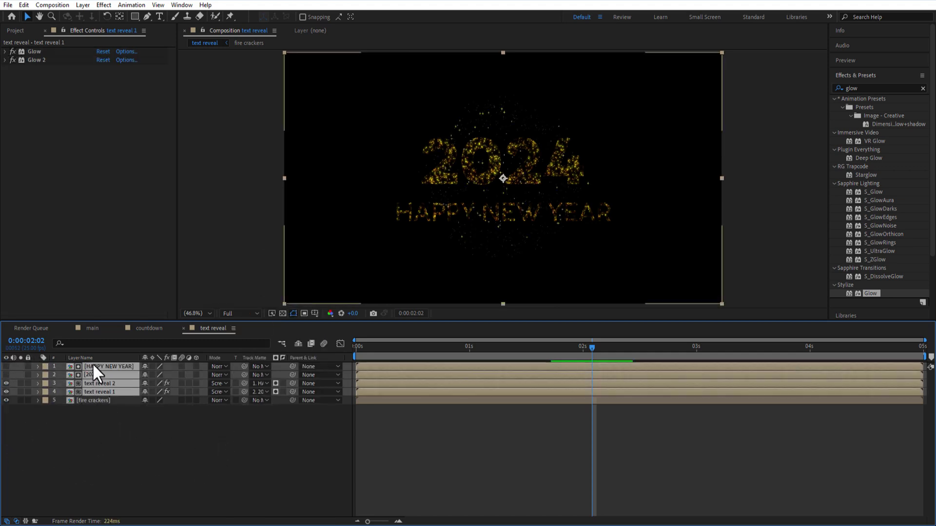
right_click(96, 367)
left_click(143, 301)
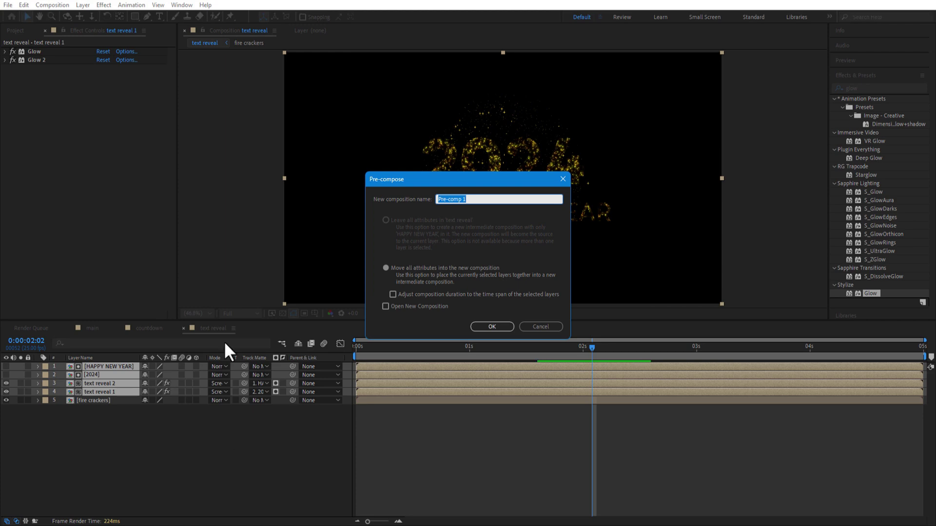
type("text")
key("Return")
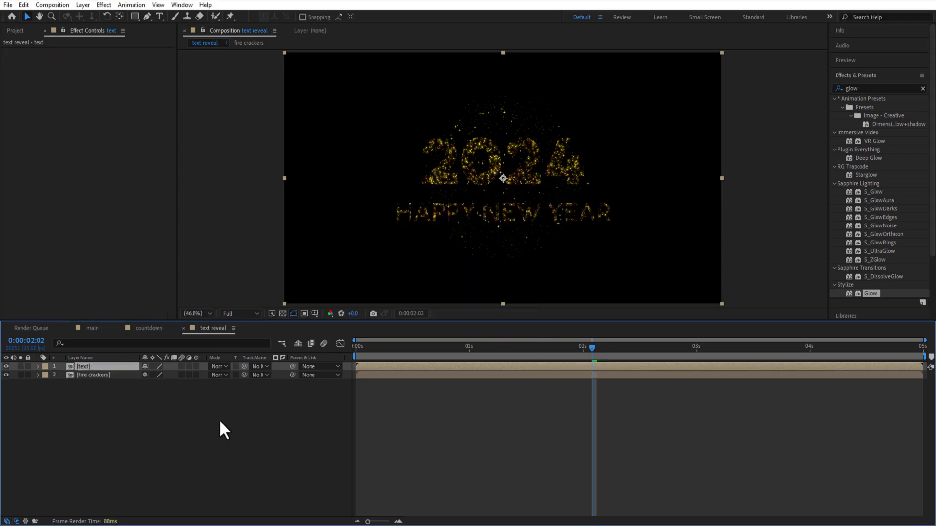
Add the text reveal composition on top of the main composition, starting at 10 seconds where the countdown ends
left_click(92, 328)
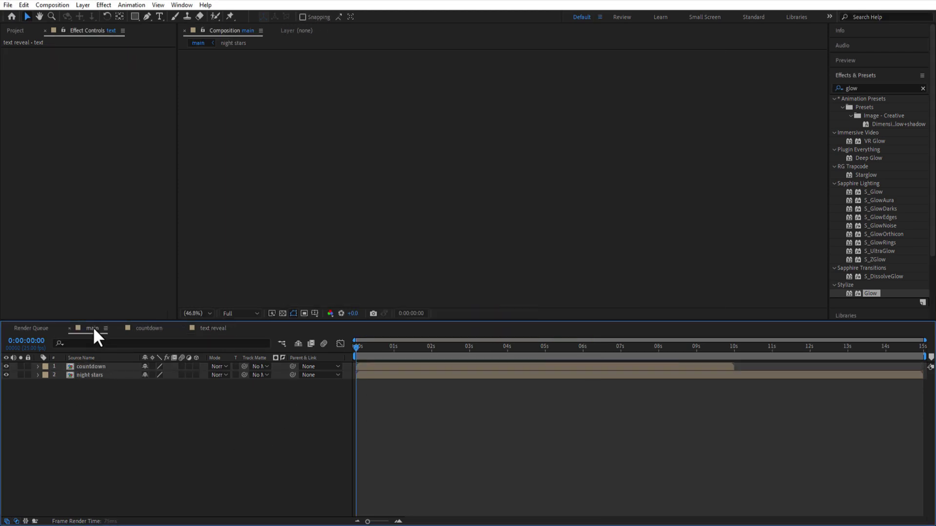
left_click(20, 30)
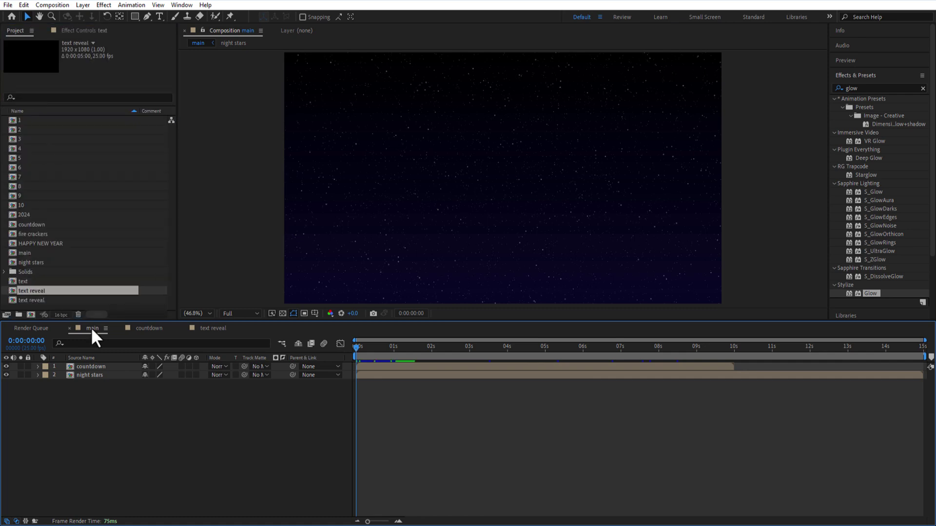
left_click_drag(40, 291, 101, 366)
left_click_drag(460, 368, 841, 355)
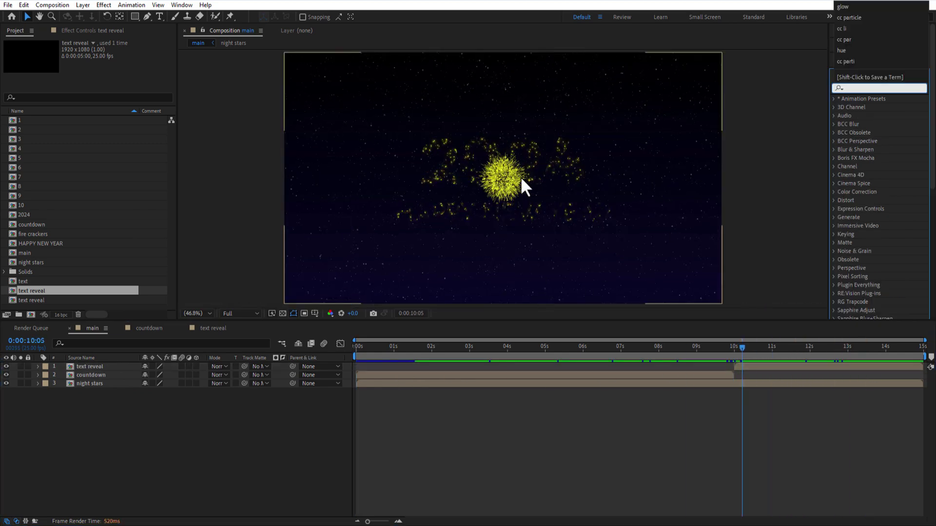
Set the Birth Color and Death Color of the CC Particle Systems II effect in the nested text particles composition to white
left_click(215, 333)
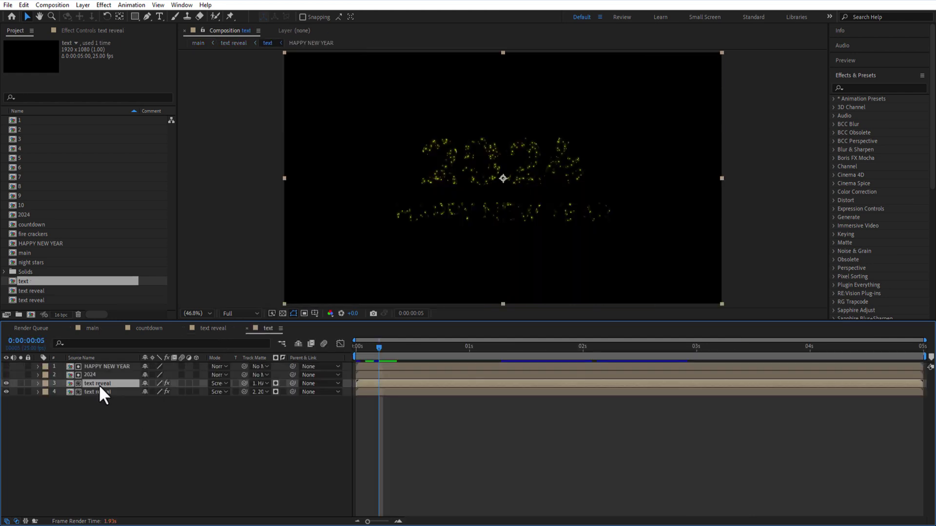
left_click(91, 369)
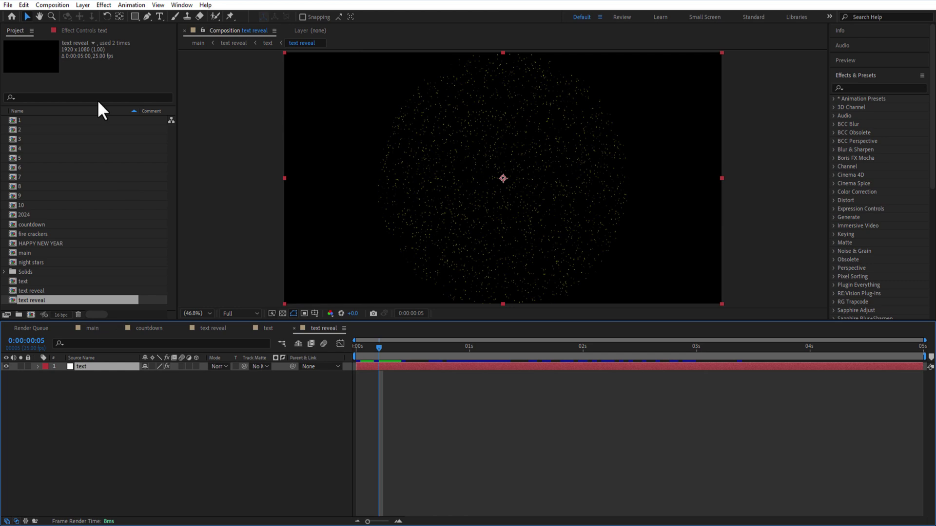
left_click(73, 30)
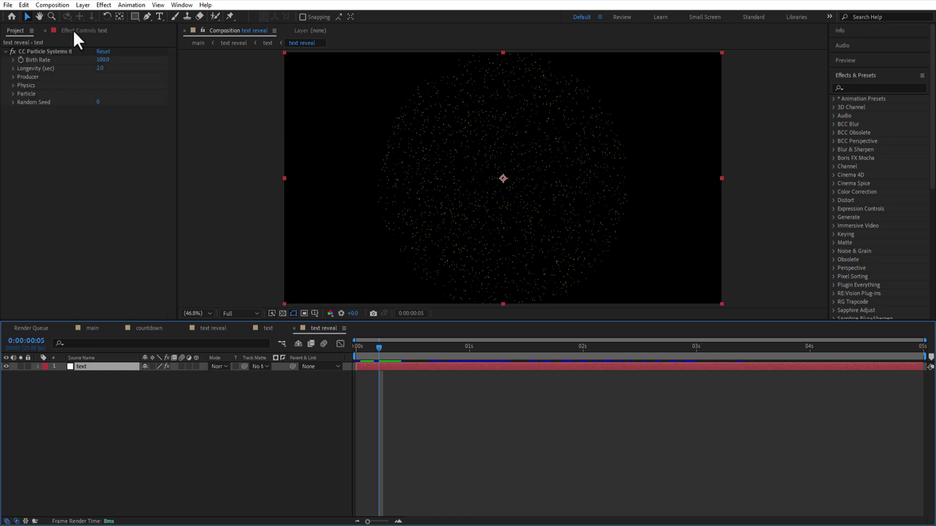
left_click(13, 93)
left_click(101, 169)
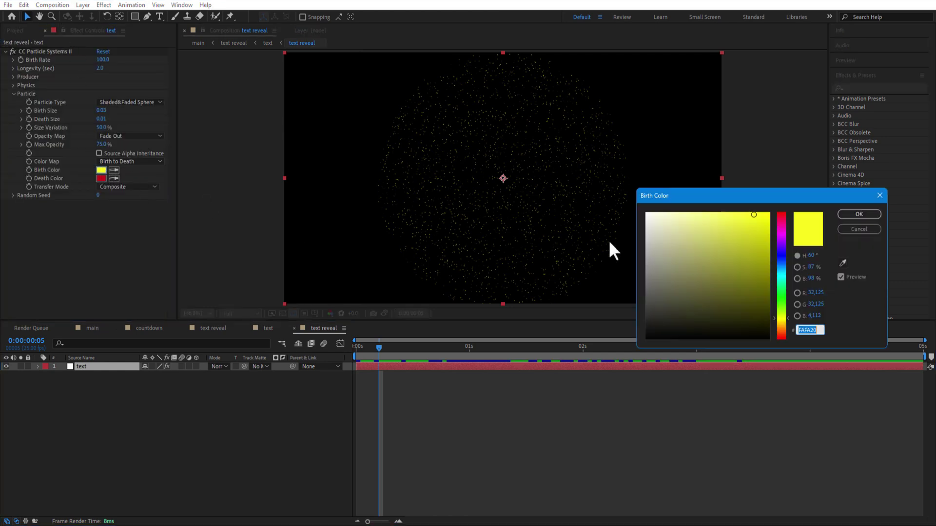
left_click(655, 213)
key("Return")
left_click(102, 178)
left_click(648, 216)
key("Return")
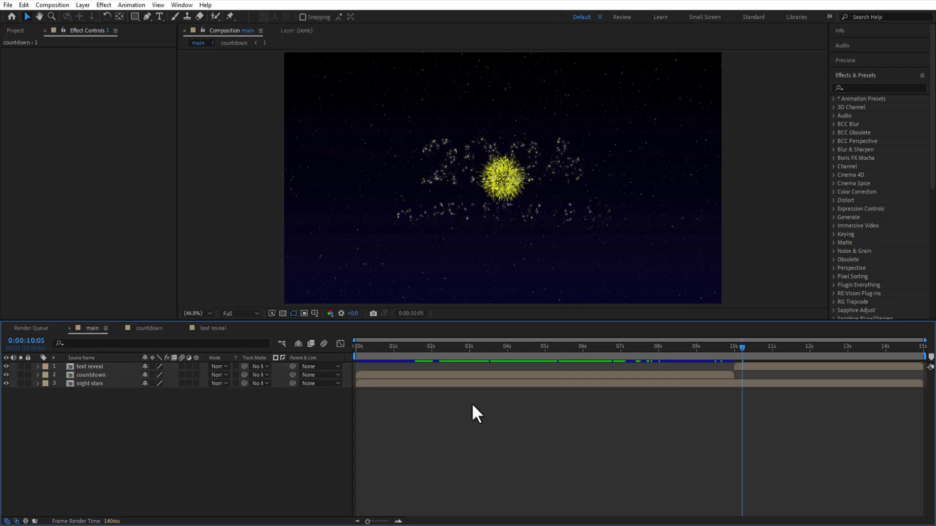
Make a smaller duplicate of the fire crackers layer in the text reveal composition, named fire crackers 2 and offset to the right of centre
left_click(208, 330)
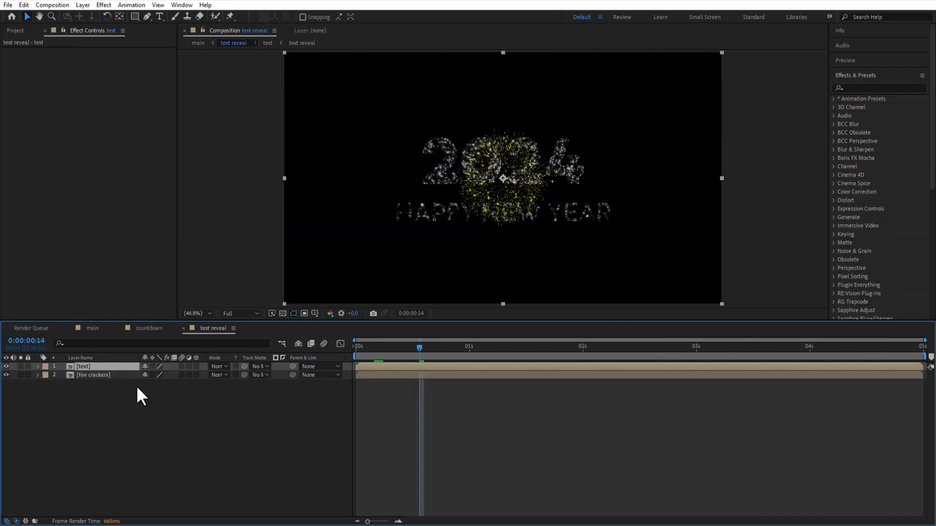
key("ctrl+d")
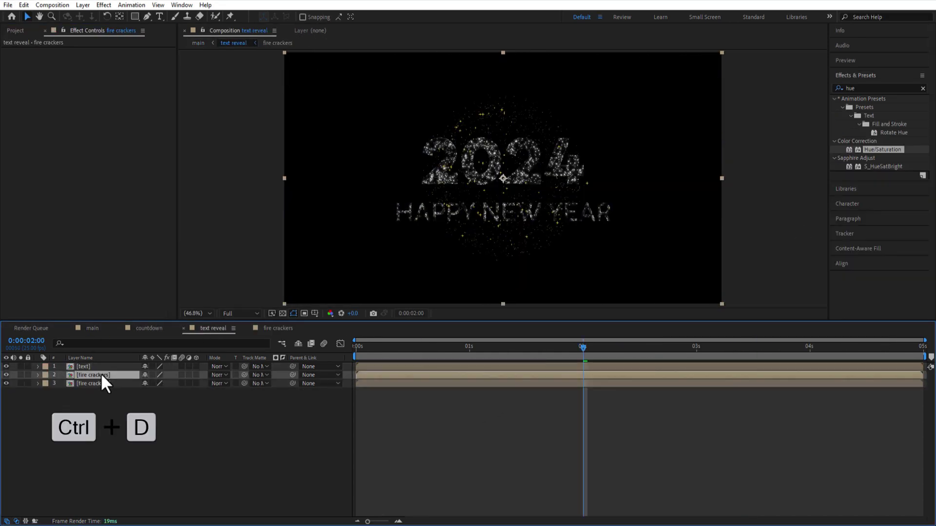
key("Return")
type("2")
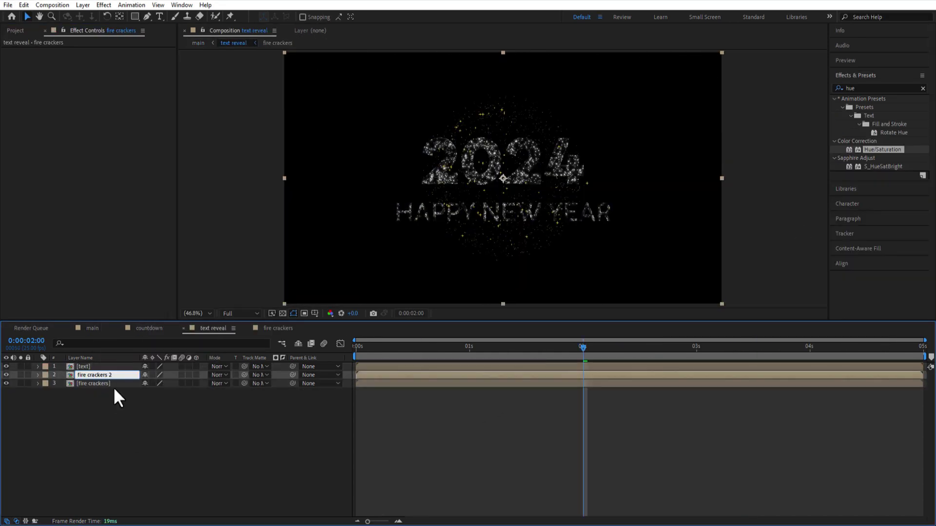
left_click(118, 397)
left_click(103, 373)
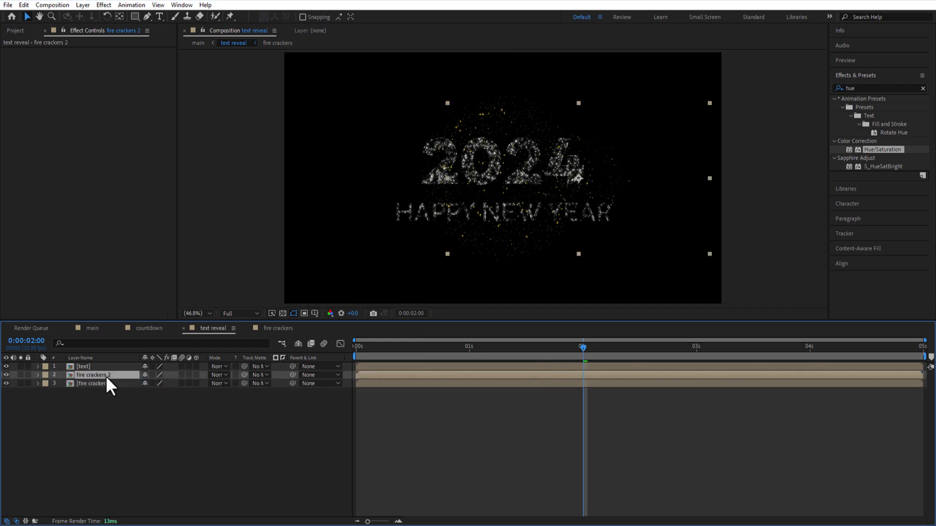
Duplicate the firecracker layer into fire crackers 3 to 7 and spread the copies around the text
key("ctrl+d")
key("p")
left_click_drag(148, 384, 511, 383)
key("ctrl+d")
key("p")
key("ctrl+d")
key("ctrl+d")
key("ctrl+d")
left_click_drag(150, 384, 50, 384)
key("F2")
Set the text layer's blending mode to Screen
left_click(38, 374)
left_click(221, 366)
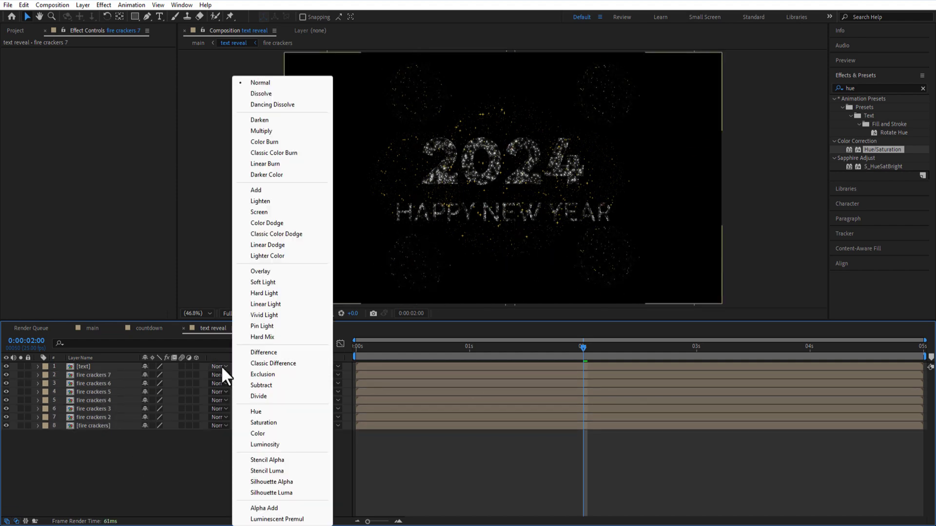
left_click(271, 212)
Apply Hue/Saturation to the original fire crackers layer with Colorize on, Colorize Saturation 100 and Colorize Hue 30°
left_click(98, 425)
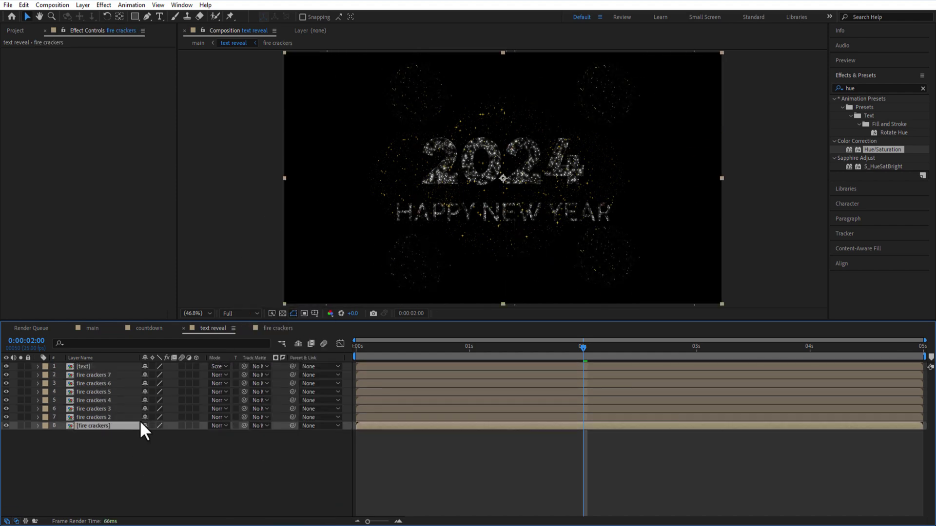
left_click_drag(883, 151, 108, 426)
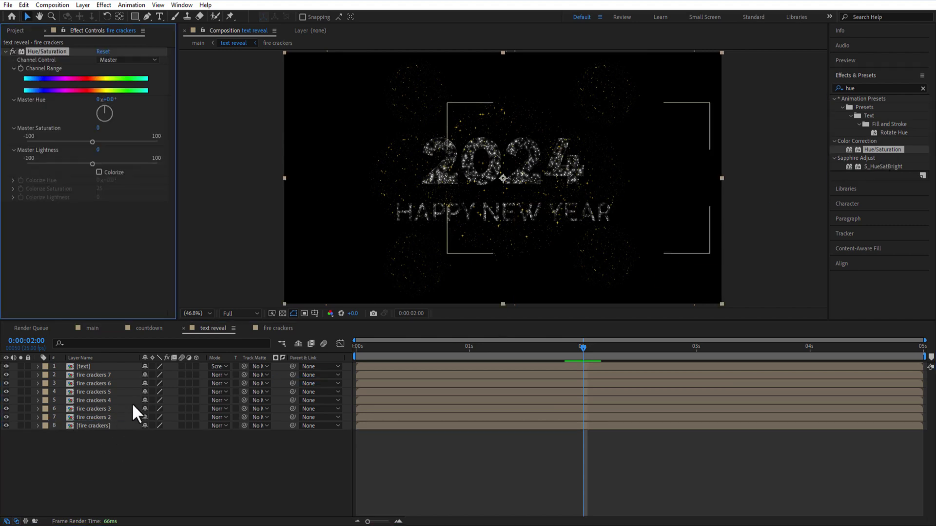
left_click(99, 172)
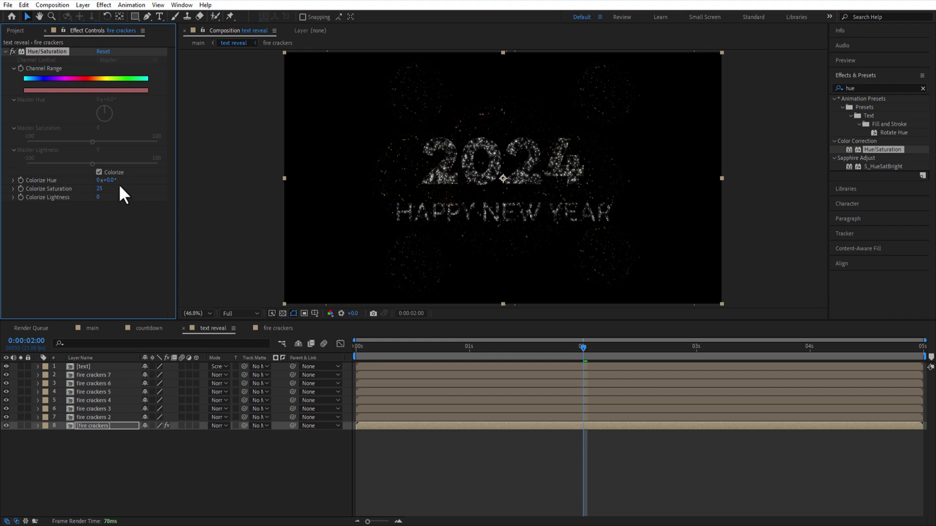
left_click_drag(362, 196, 361, 197)
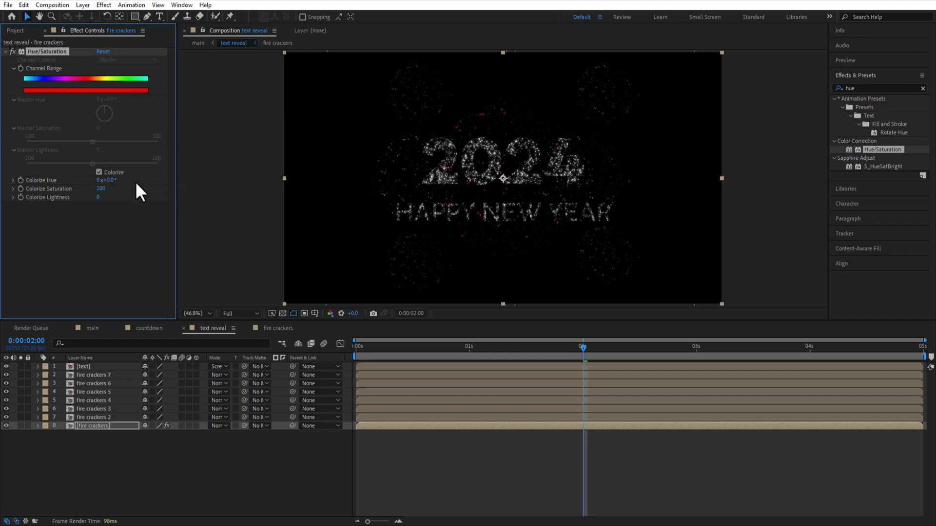
left_click_drag(105, 180, 129, 186)
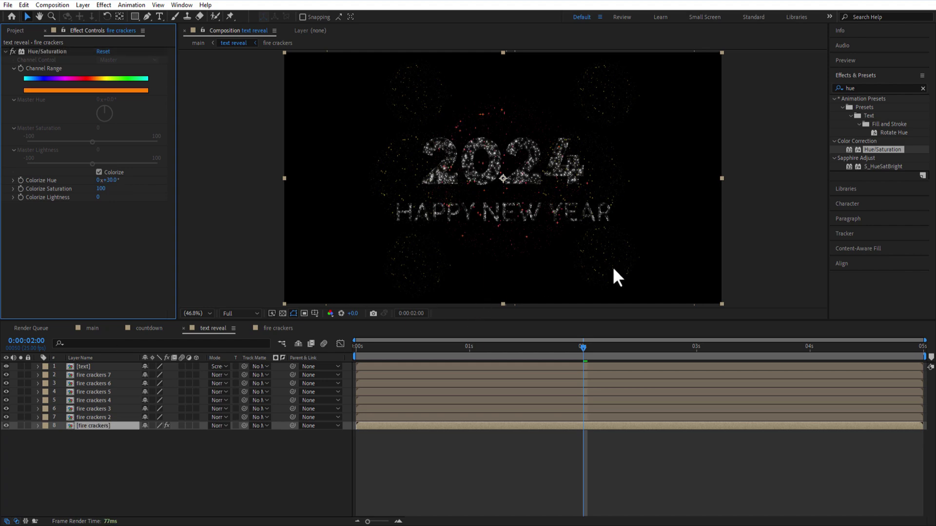
Add a Glow effect to the original fire crackers layer and set its Colorize Hue to 40°
left_click(869, 89)
type("glow")
left_click_drag(870, 292, 119, 429)
left_click_drag(105, 150, 128, 162)
Copy the Hue/Saturation and Glow effects from the original fire crackers layer and paste them onto fire crackers 2, 3 and 4
left_click(5, 175)
left_click(6, 51)
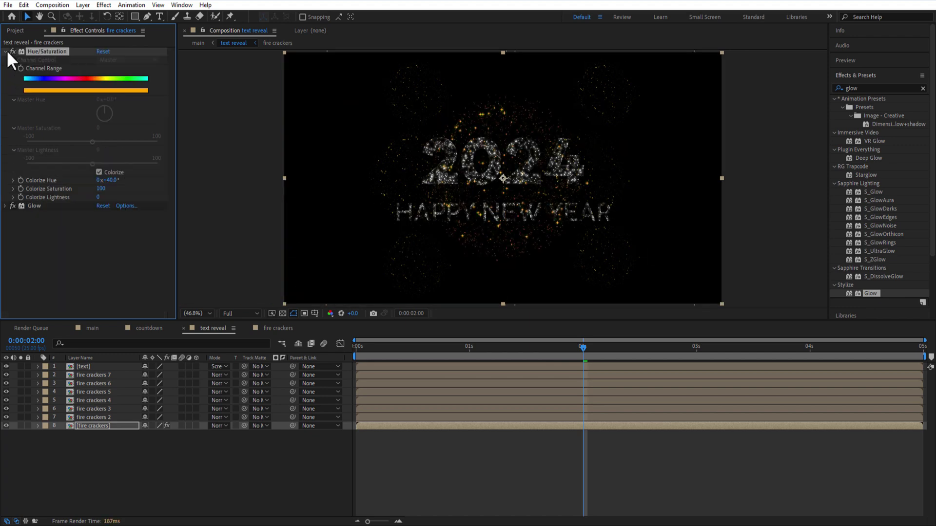
left_click(5, 51)
left_click(47, 59, "ctrl")
key("ctrl+c")
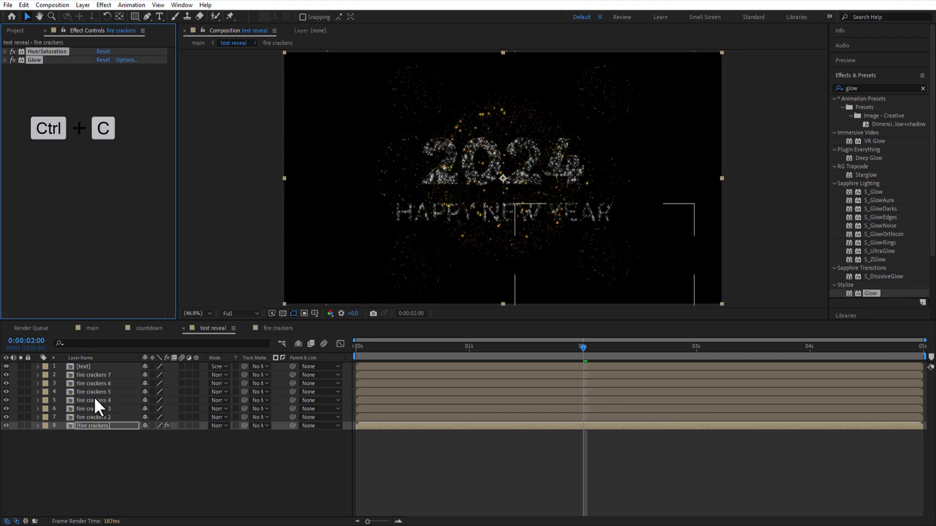
left_click(96, 417)
key("ctrl+v")
left_click(98, 408)
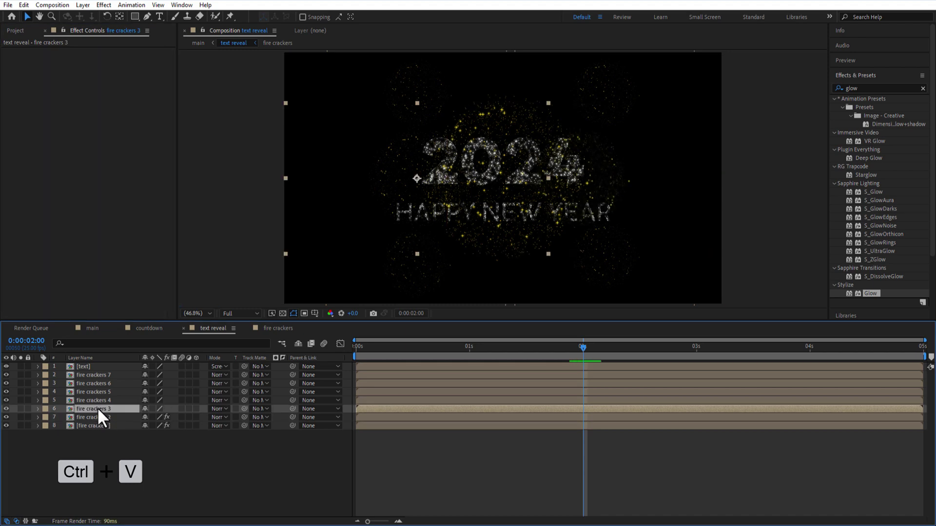
key("ctrl+v")
left_click(97, 399)
key("ctrl+v")
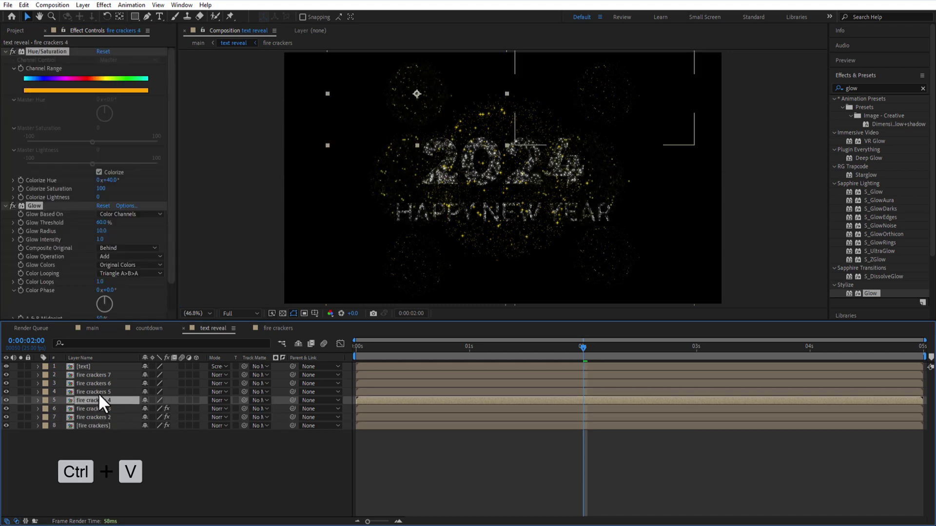
Paste the same Hue/Saturation and Glow effects onto fire crackers 5, 6 and 7
left_click(98, 393)
key("ctrl+v")
left_click(100, 385)
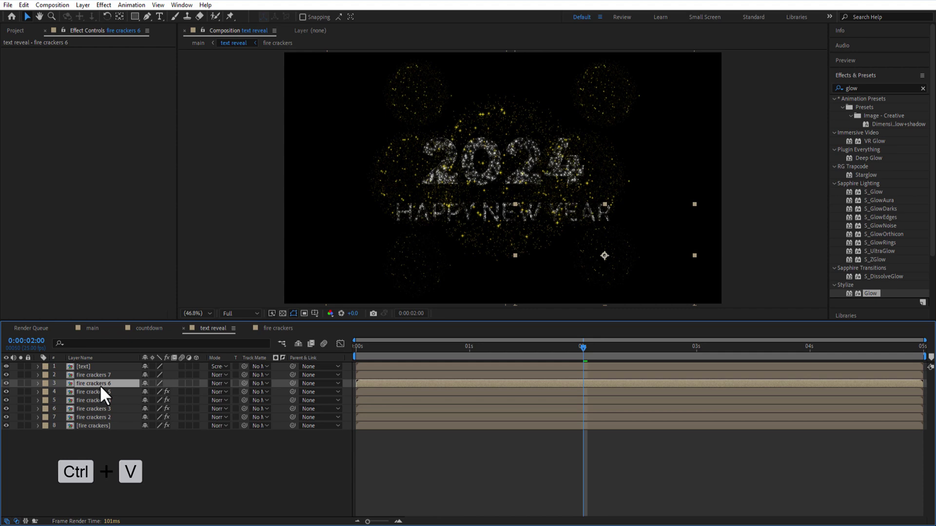
key("ctrl+v")
left_click(97, 372)
key("ctrl+v")
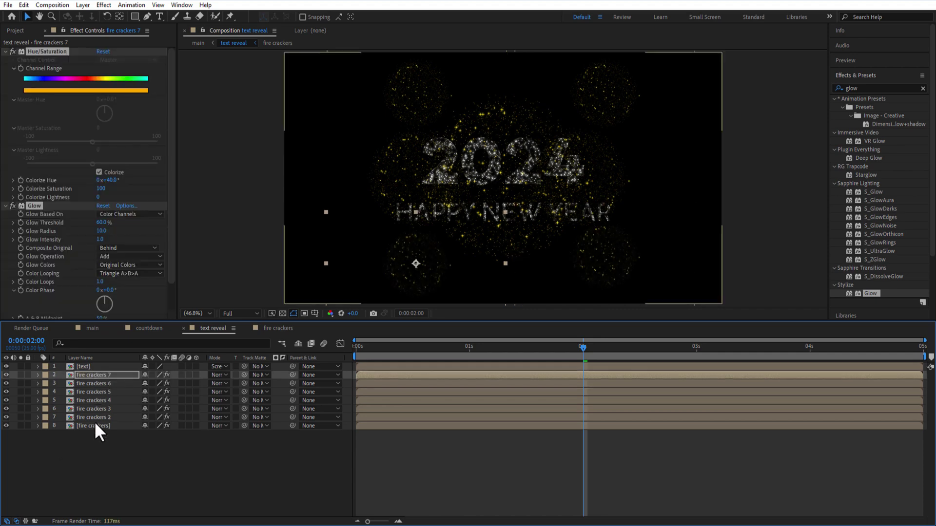
Vary the Colorize Hue of the firecracker copies, giving the corner bursts red, cyan and green tones, with fire crackers 7 at 150°
left_click(97, 418)
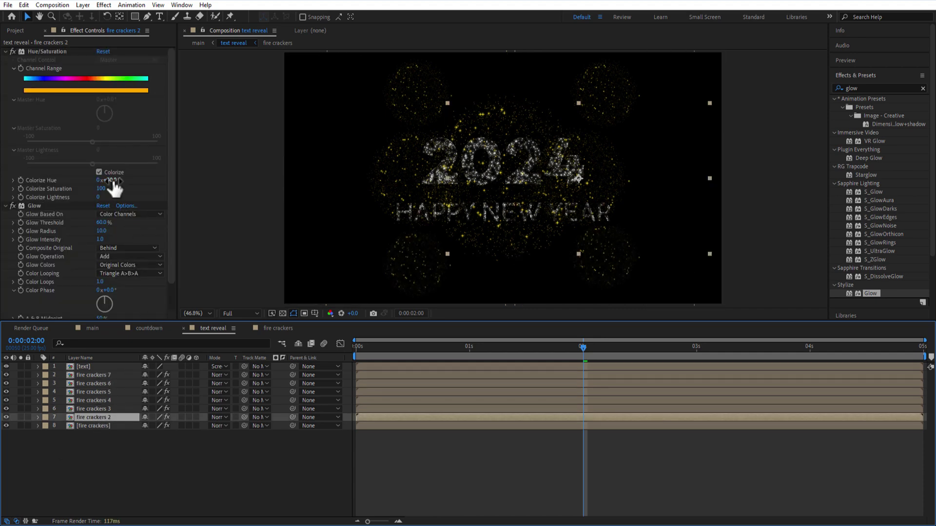
mouse_move(112, 180)
left_mouse_down()
mouse_move(56, 205)
mouse_move(159, 202)
mouse_move(178, 223)
mouse_move(151, 182)
mouse_move(109, 188)
left_mouse_up()
key("ctrl+Up")
key("ctrl+Up")
key("ctrl+Up")
key("ctrl+Up")
key("ctrl+Up")
left_click(191, 458)
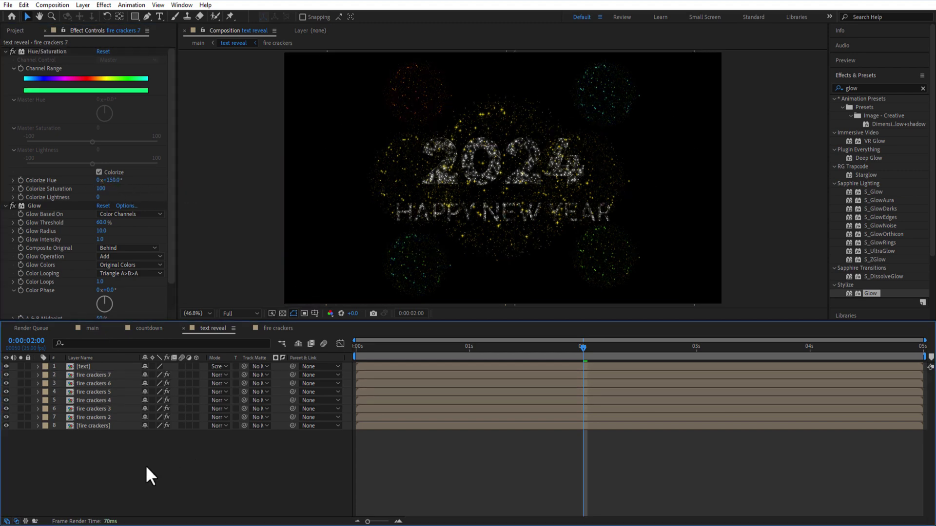
Move the four corner firecracker layers horizontally outward, farther from the text
left_click(102, 407)
key("ctrl+Up")
key("p")
left_click_drag(148, 408, 2, 409)
left_click_drag(148, 400, 261, 400)
left_click_drag(149, 392, 17, 383)
key("u")
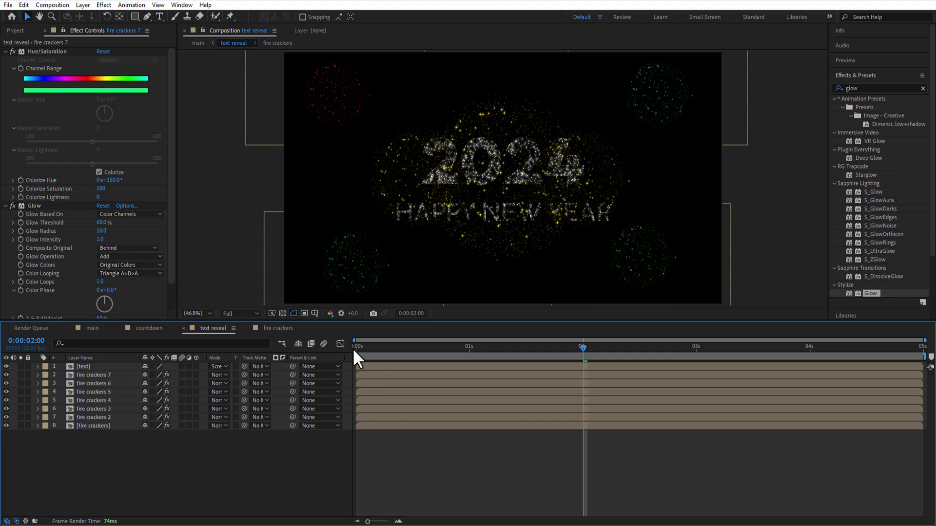
Delay the start of fire crackers 2 to 5 frames and fire crackers 3 to 10 frames
left_click_drag(356, 346, 379, 352)
left_click(381, 418)
key("Page_Down")
key("Page_Down")
key("Page_Down")
key("Page_Down")
key("Page_Down")
left_click_drag(381, 418, 410, 408)
Stagger the remaining copies so fire crackers 4, 5, 6 and 7 start at 15, 20, 10 and 5 frames
key("Page_Down")
key("Page_Down")
key("Page_Down")
key("Page_Down")
key("Page_Down")
left_click_drag(373, 400, 463, 390)
key("Page_Down")
key("Page_Down")
key("Page_Down")
key("Page_Down")
key("Page_Down")
left_click_drag(370, 384, 416, 384)
left_click_drag(376, 355, 379, 353)
left_click_drag(375, 375, 398, 375)
Shift the text layer to start at 1 second and preview the text reveal from the beginning
left_click_drag(400, 349, 469, 359)
left_click_drag(458, 366, 572, 366)
left_click_drag(470, 349, 332, 366)
key("space")
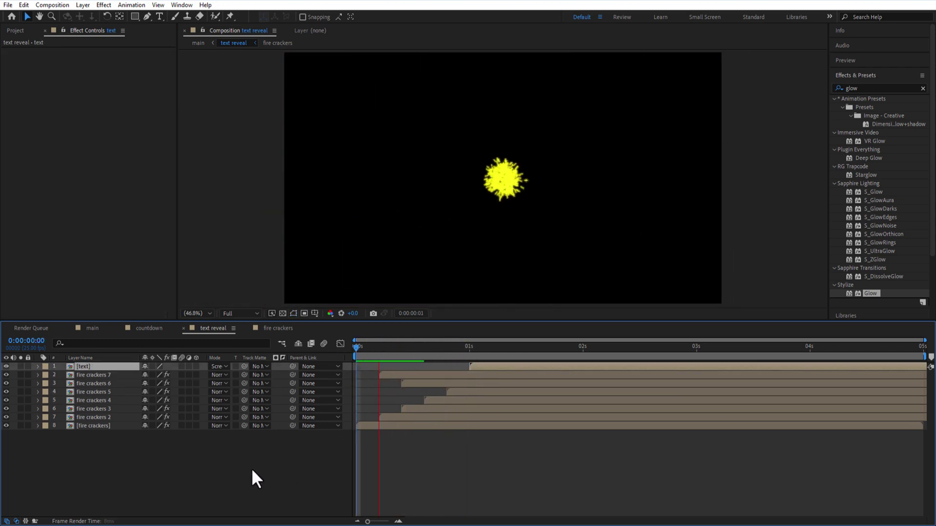
key("space")
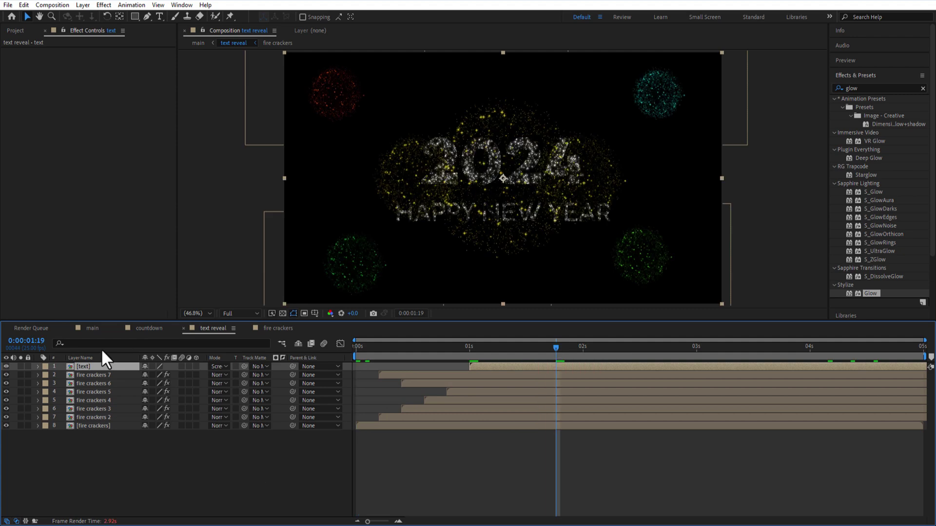
Apply a Glow effect to the text reveal layer in the main composition, with Glow Threshold 100% and Glow Radius 95
left_click(92, 328)
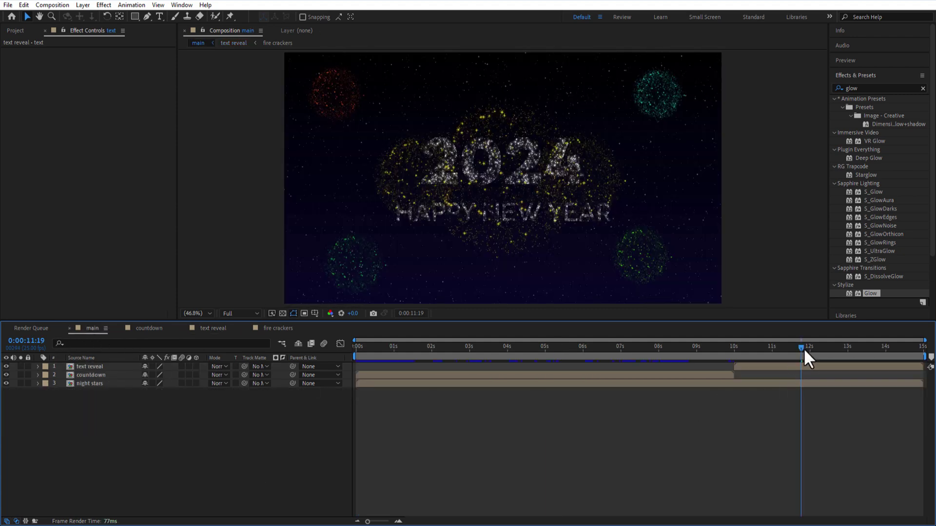
left_click_drag(802, 348, 805, 348)
left_click(97, 367)
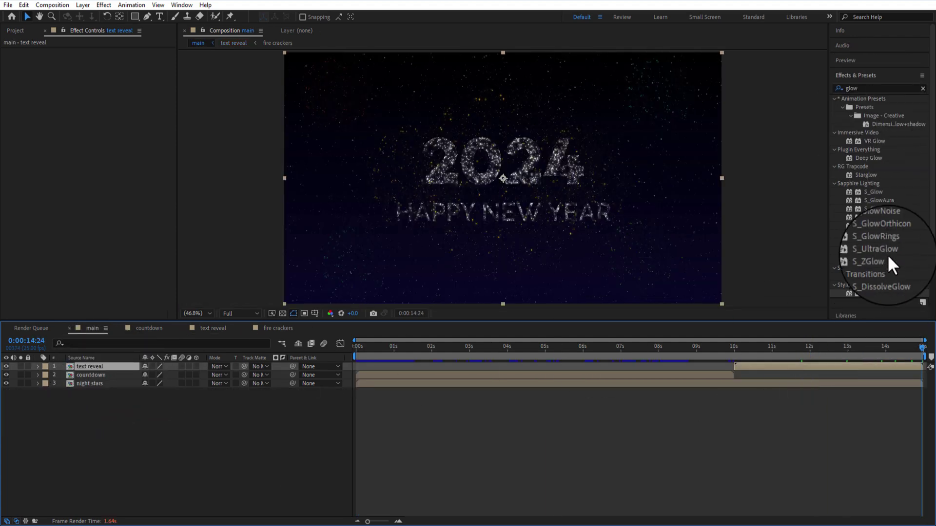
left_click_drag(869, 292, 256, 324)
left_click_drag(113, 367, 113, 367)
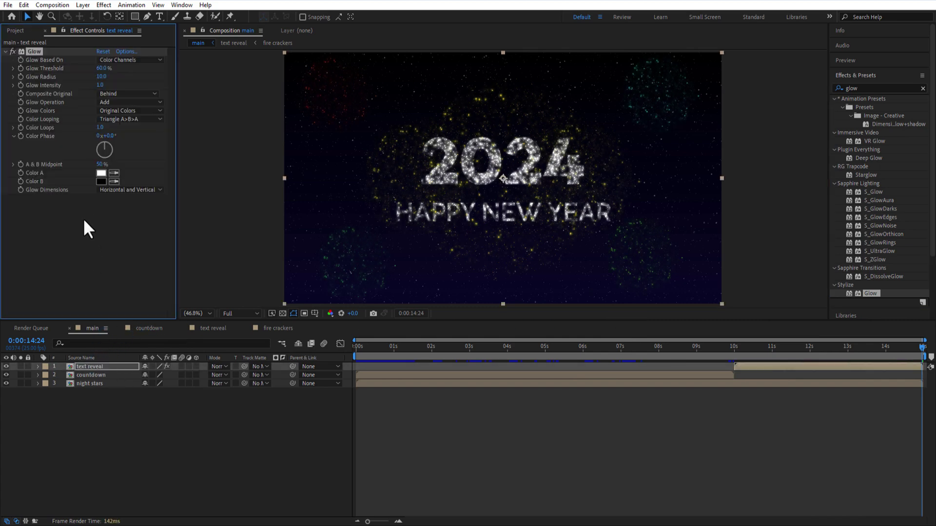
left_click_drag(146, 69, 156, 68)
left_click_drag(102, 76, 146, 84)
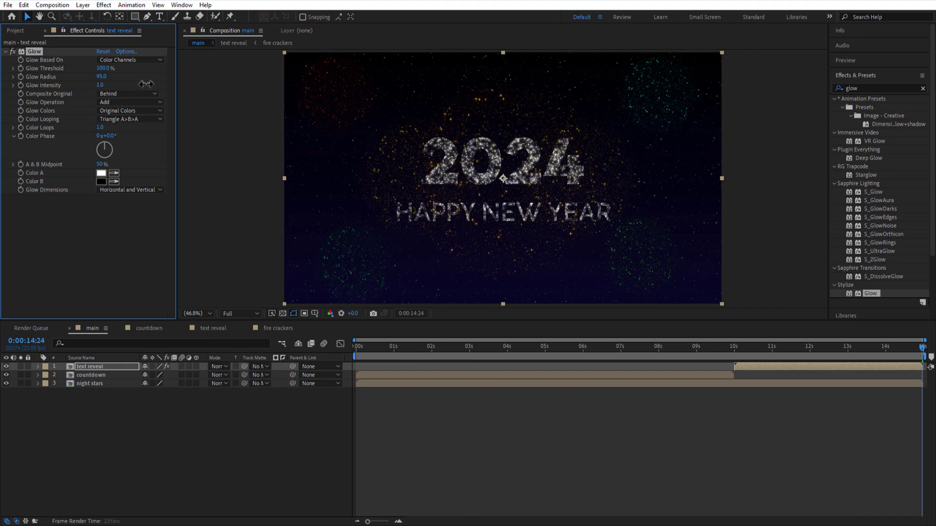
Add 100% Opacity keyframes to all seven firecracker layers in the text reveal composition at 0:00:03:20
left_click(217, 329)
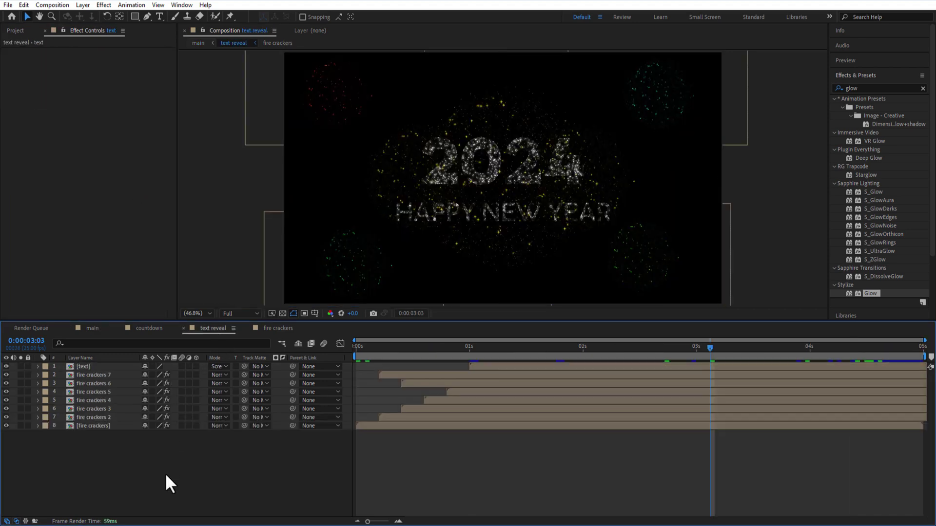
left_click(97, 375)
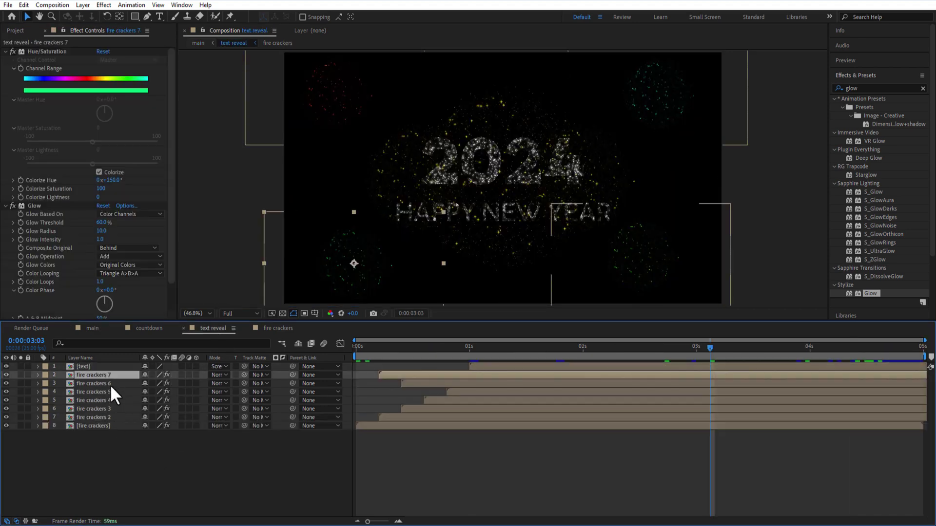
left_click(104, 425, "shift")
left_click_drag(715, 349, 793, 349)
key("t")
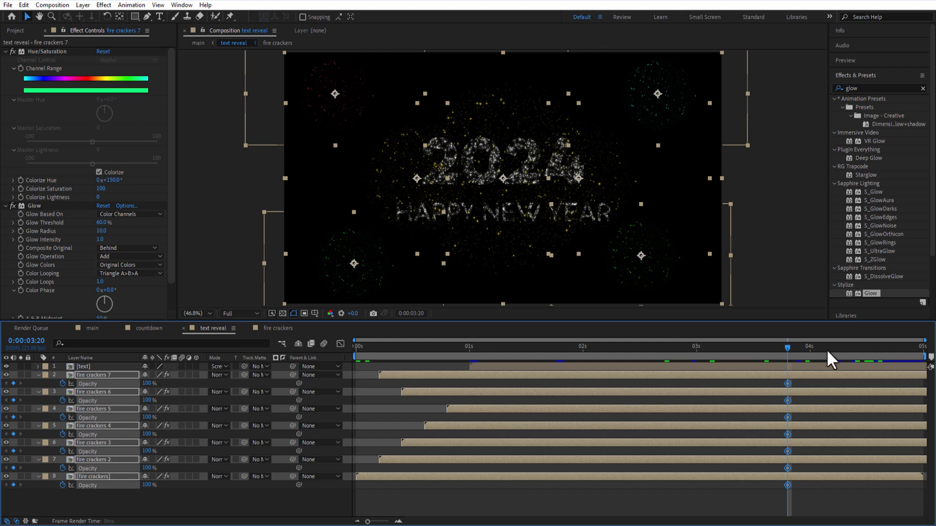
Fade all firecracker layers to 0% Opacity with keyframes at 0:00:04:23, and return to the main composition
left_click_drag(826, 349, 914, 347)
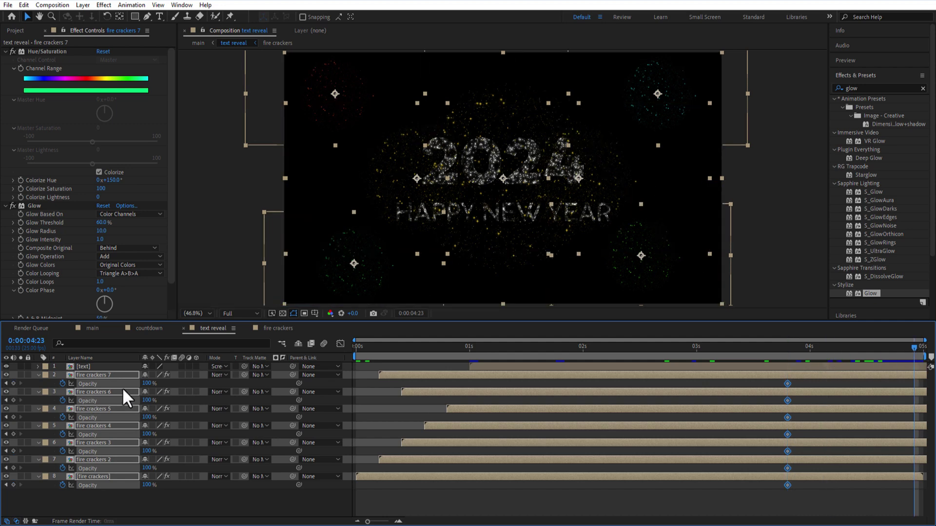
left_click_drag(146, 383, 4, 395)
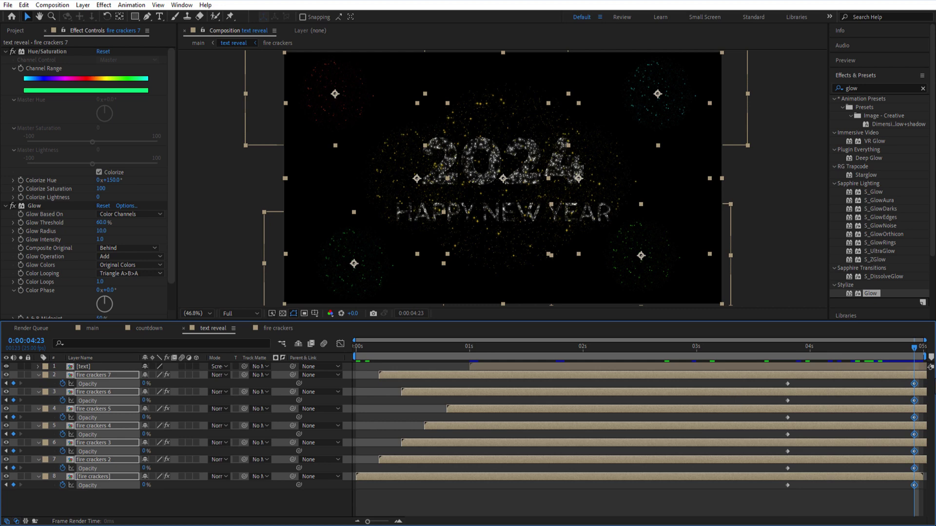
left_click_drag(913, 383, 923, 384)
left_click(148, 332)
left_click(93, 328)
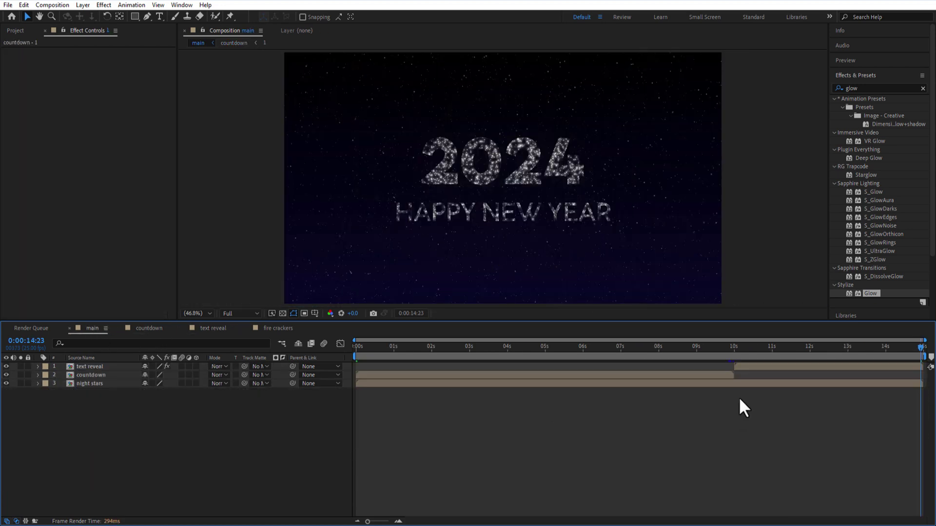